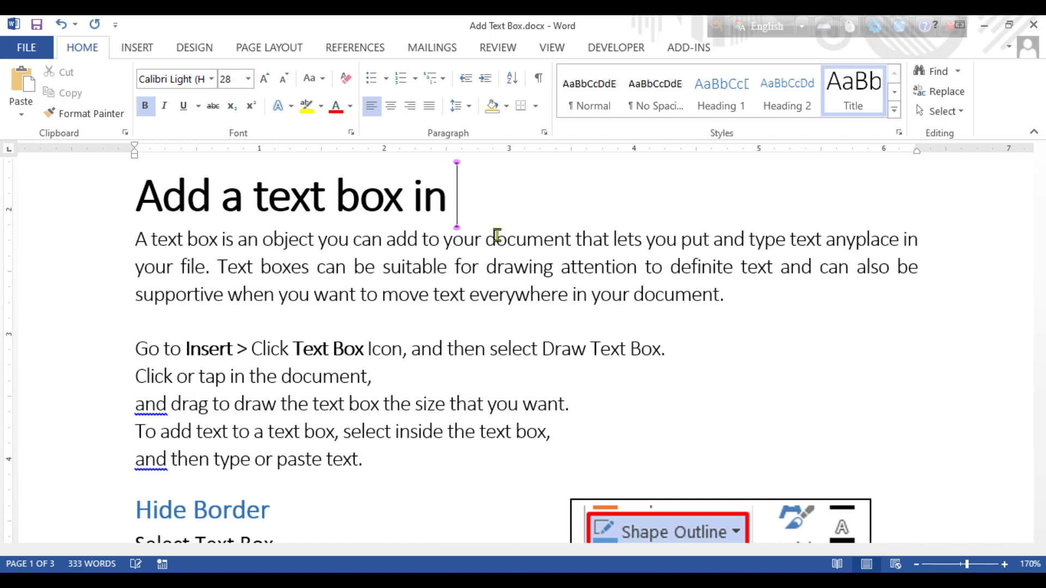
# Complete the page title by adding "Document." after "Add a text box in"
pyautogui.write('D')
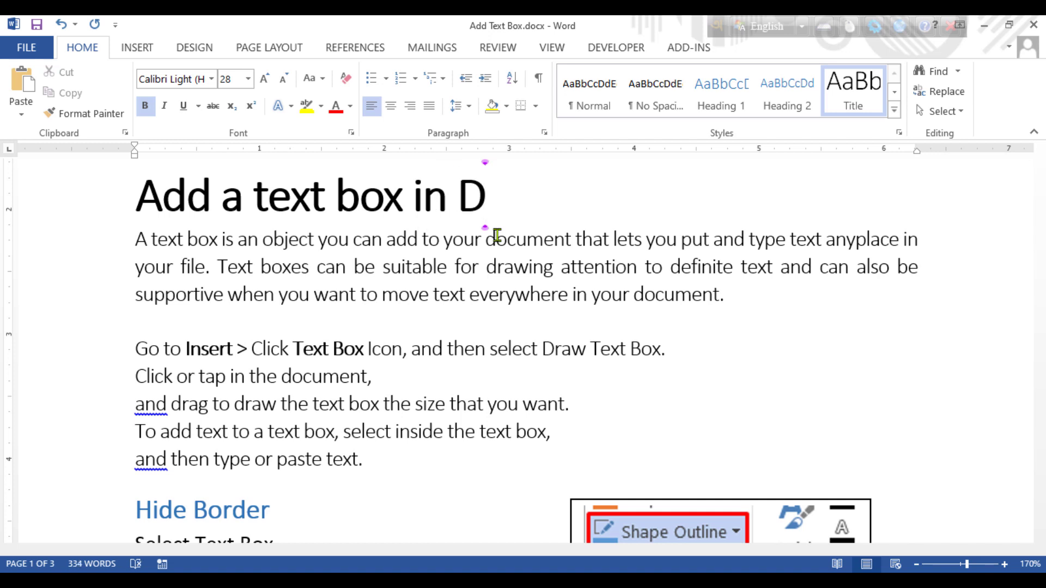
pyautogui.write('u')
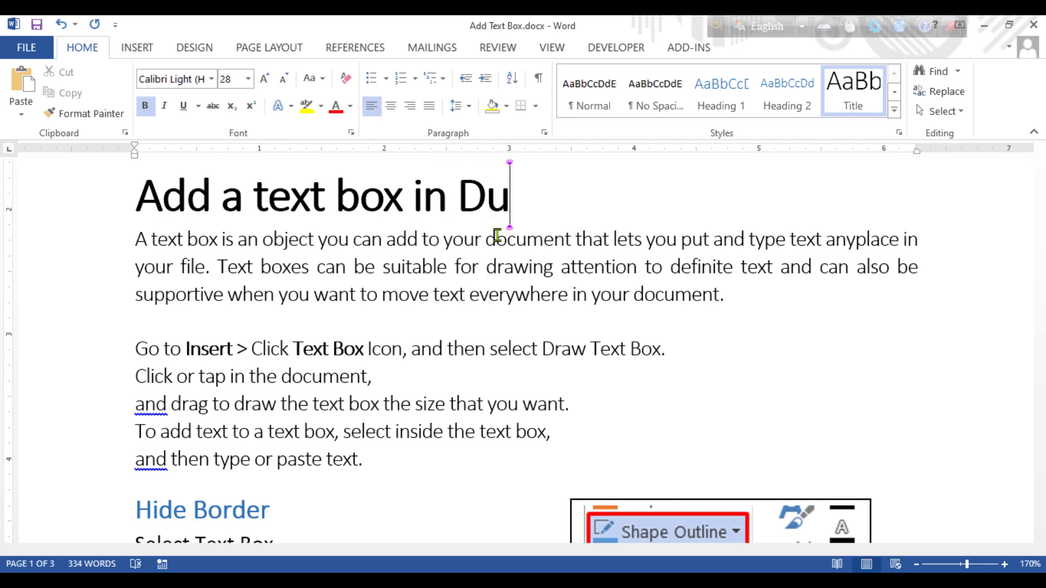
pyautogui.press('BackSpace')
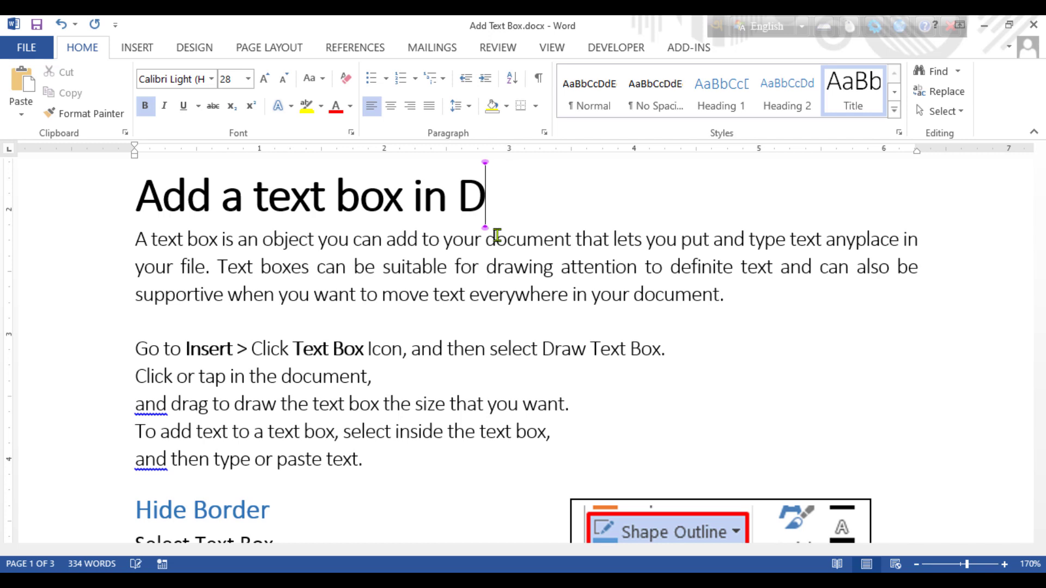
pyautogui.write('ocum')
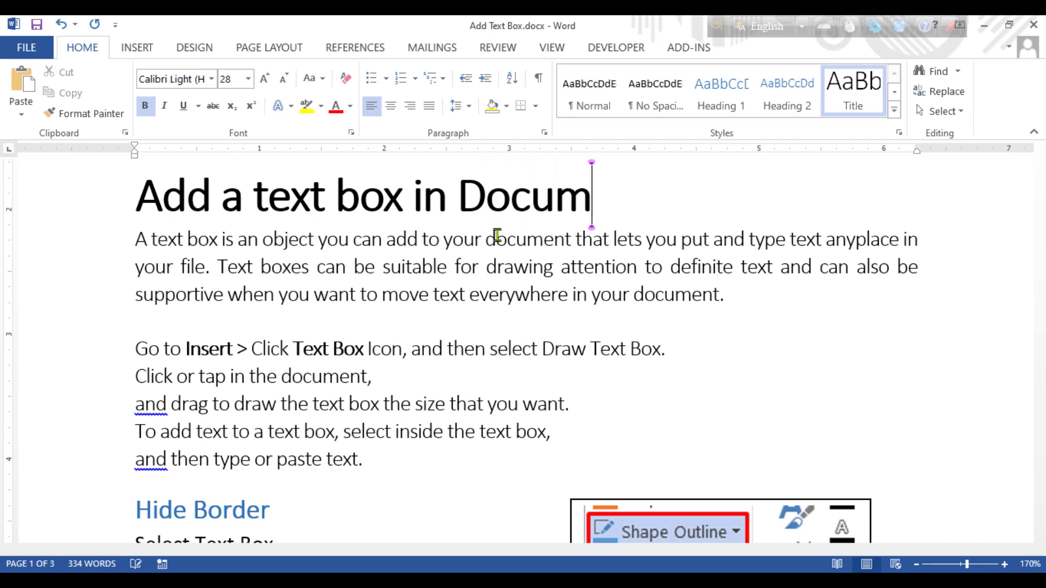
pyautogui.write('ent')
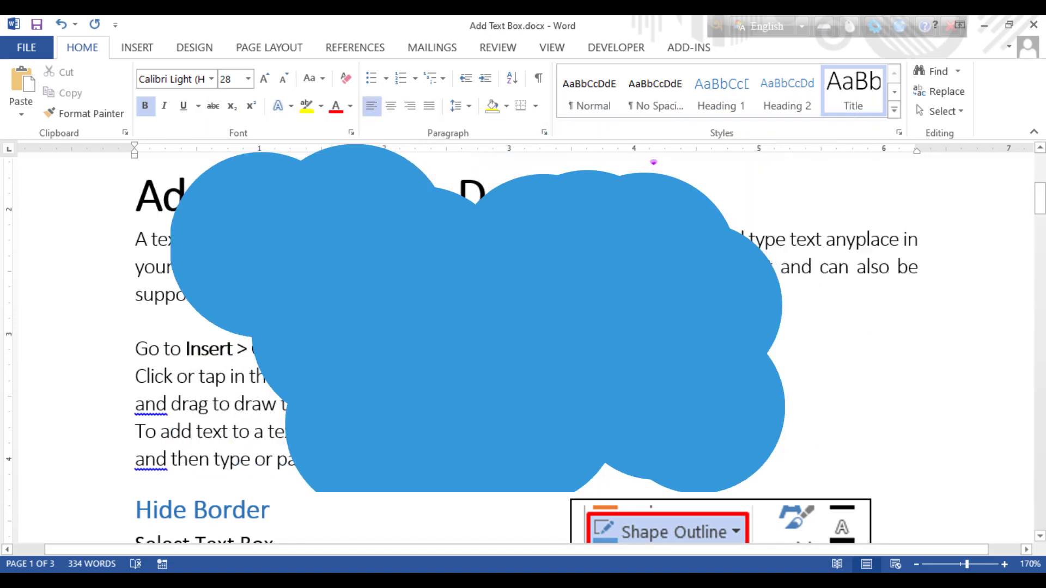
pyautogui.write('.')
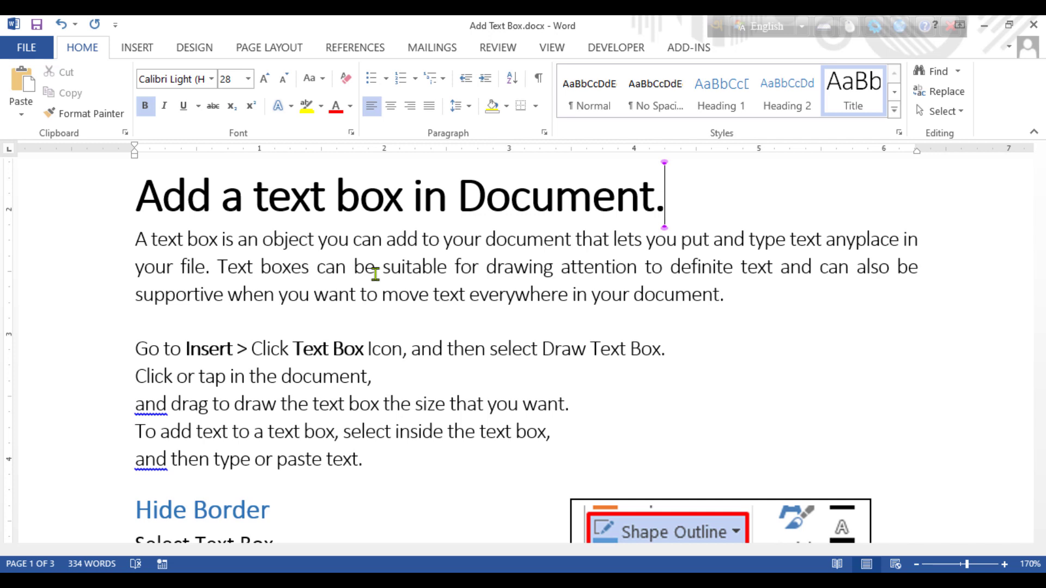
# Look through the text box notes, from hiding and applying borders to aligning text, fill color, shape style and rotation
pyautogui.hotkey('alt', 'n')
pyautogui.scroll(-2, 434, 163)
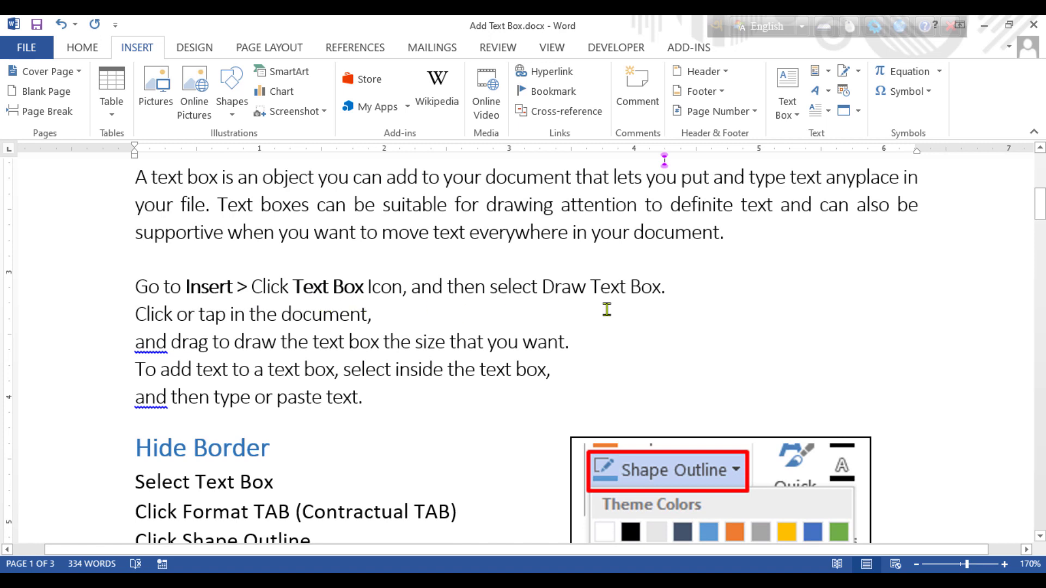
pyautogui.scroll(-2, 606, 309)
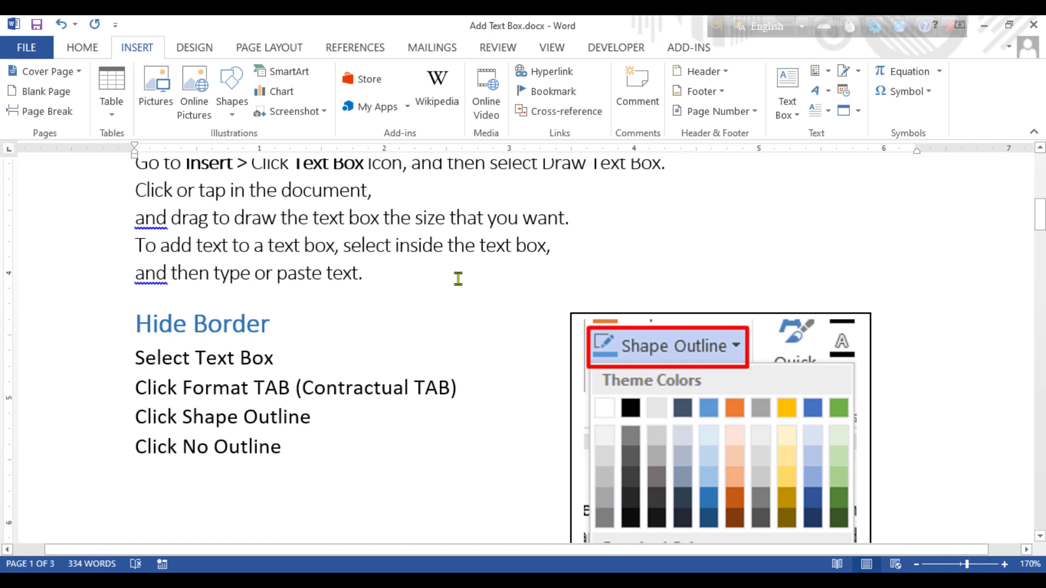
pyautogui.scroll(1, 449, 278)
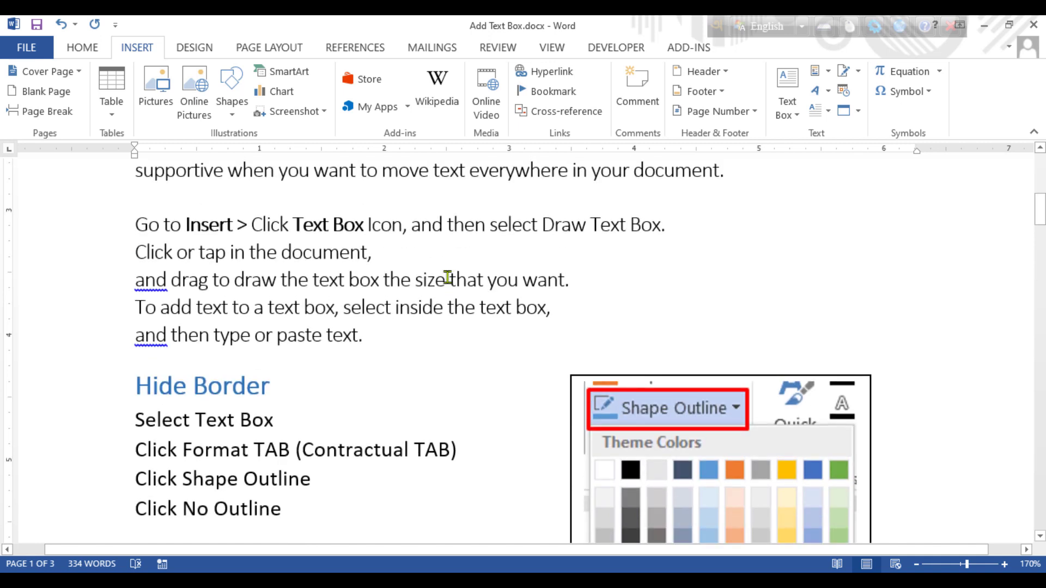
pyautogui.scroll(-2, 446, 276)
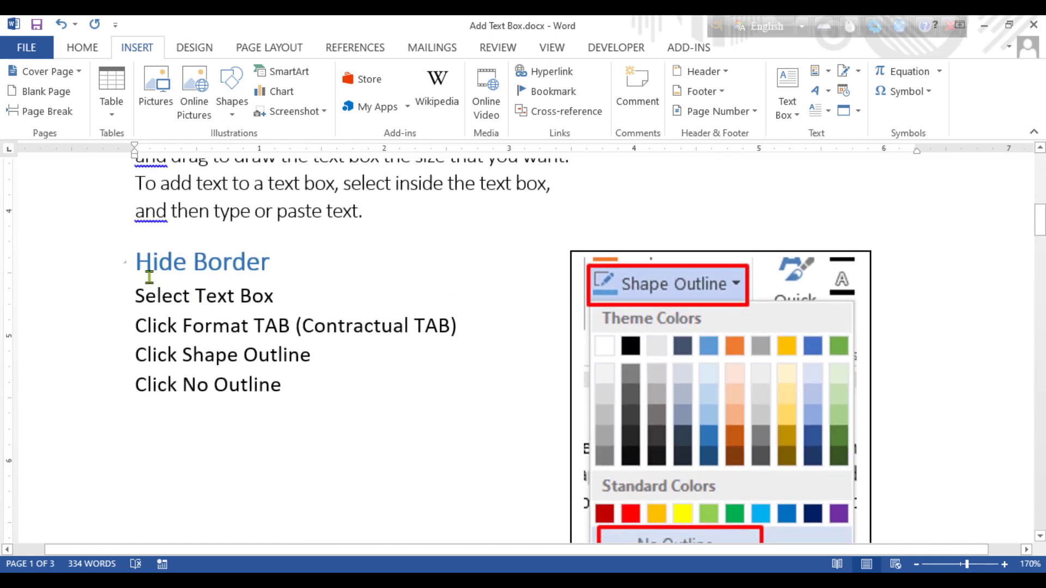
pyautogui.scroll(-6, 220, 280)
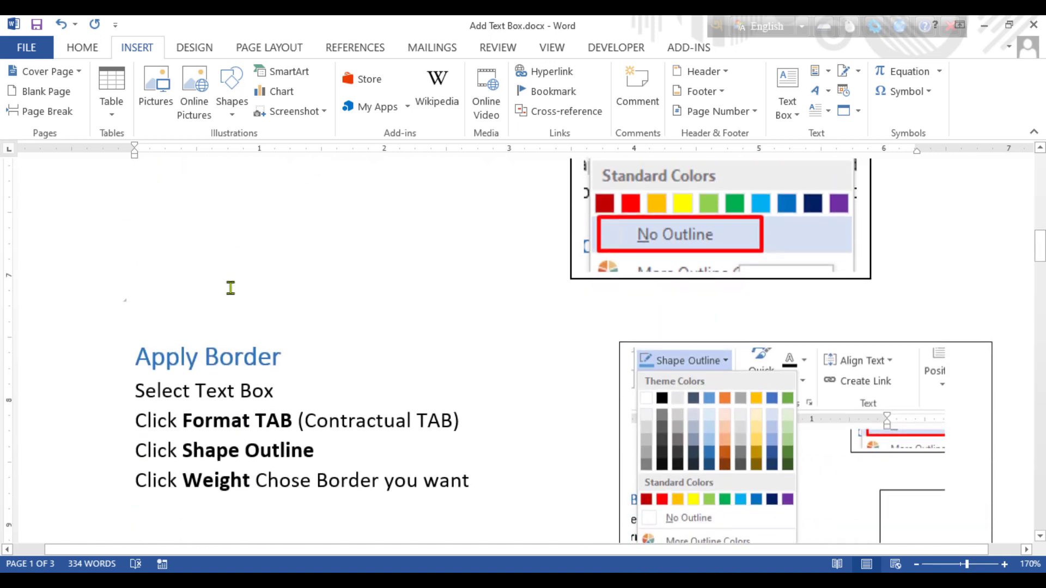
pyautogui.scroll(-9, 207, 301)
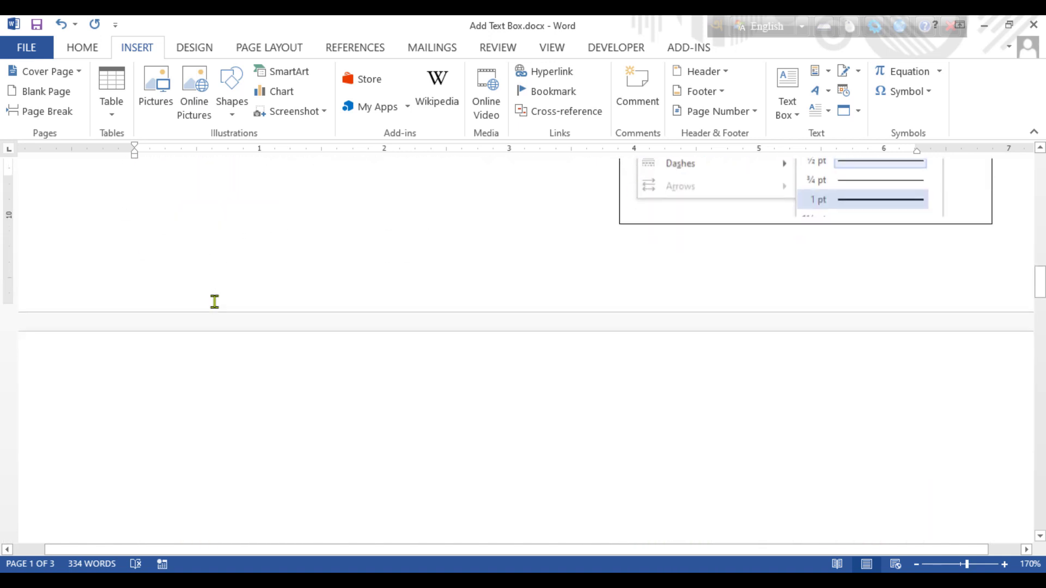
pyautogui.scroll(-1, 215, 305)
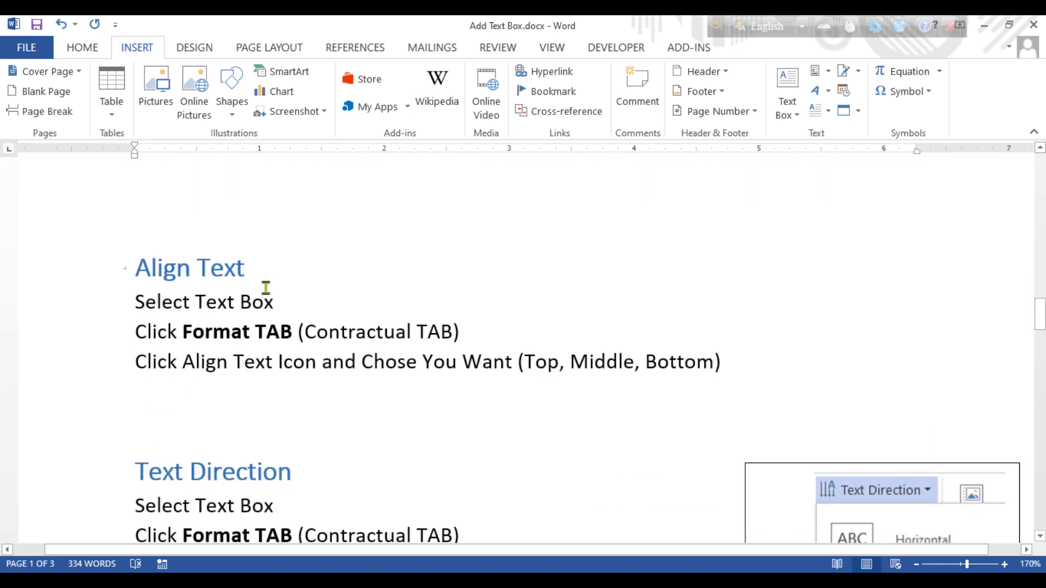
pyautogui.scroll(-3, 267, 289)
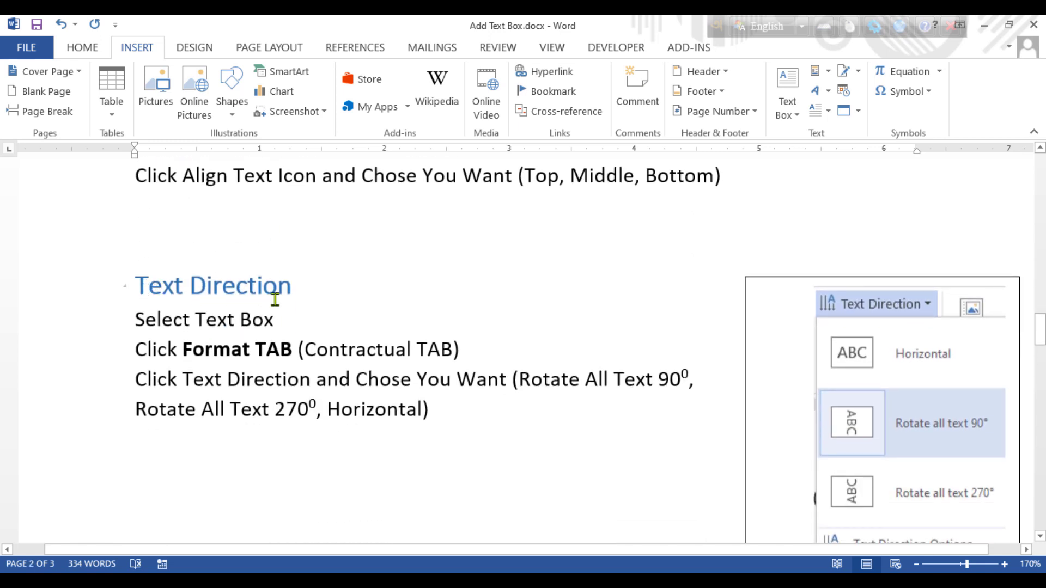
pyautogui.scroll(-4, 275, 300)
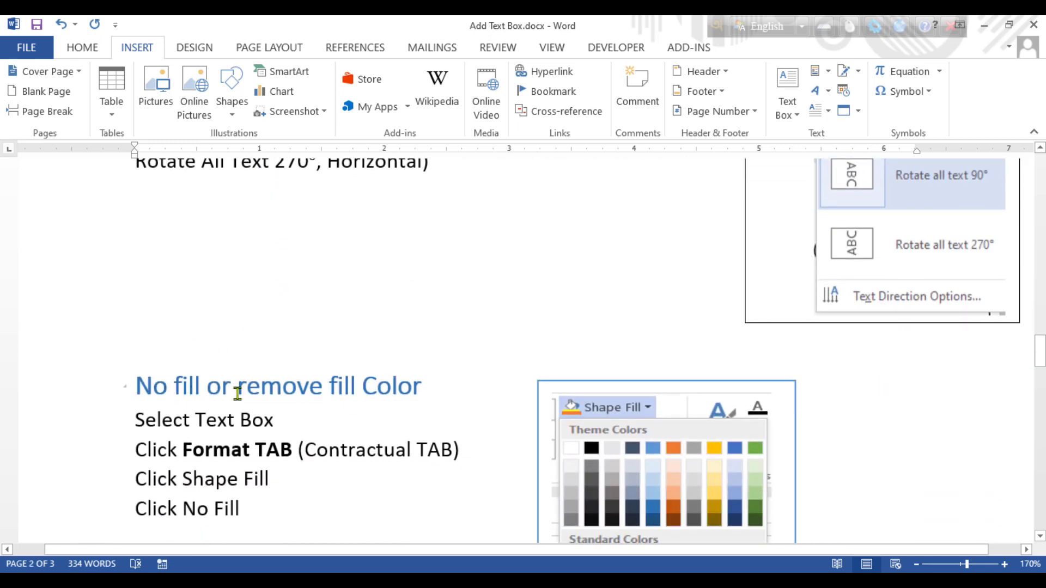
pyautogui.scroll(-7, 330, 399)
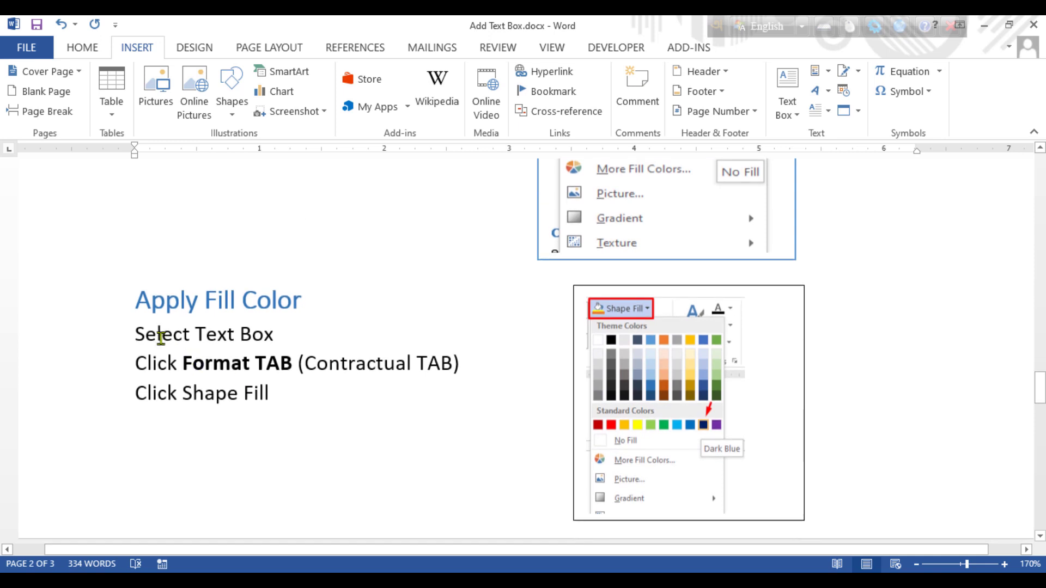
pyautogui.scroll(-10, 238, 327)
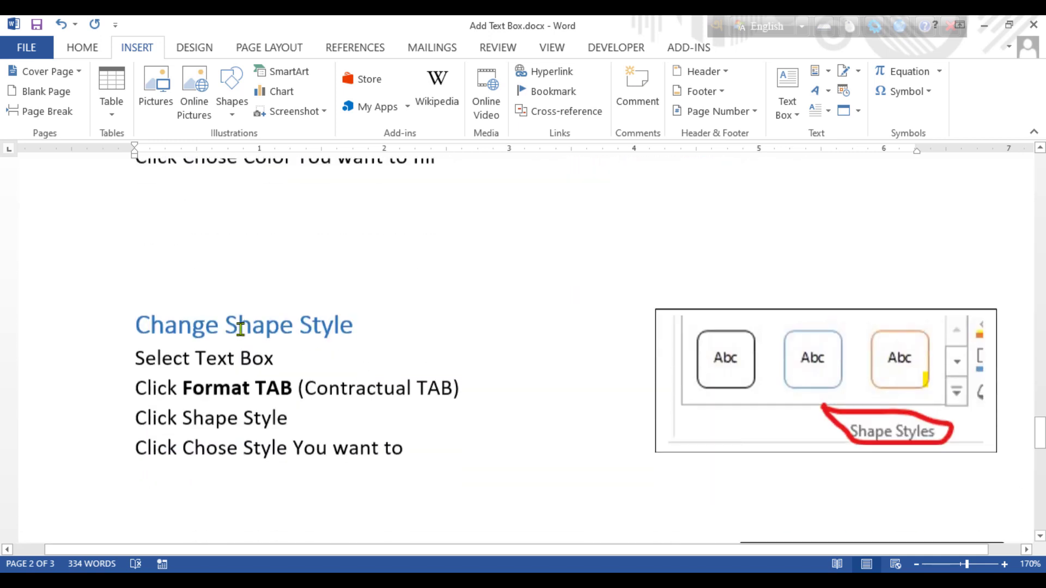
pyautogui.scroll(-4, 342, 334)
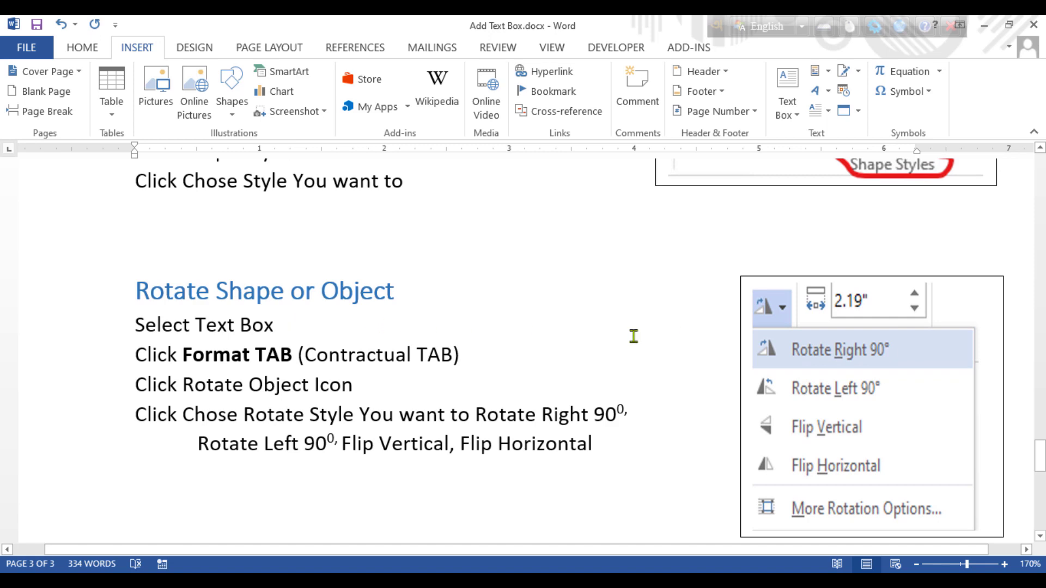
pyautogui.scroll(-8, 539, 341)
pyautogui.scroll(12, 511, 343)
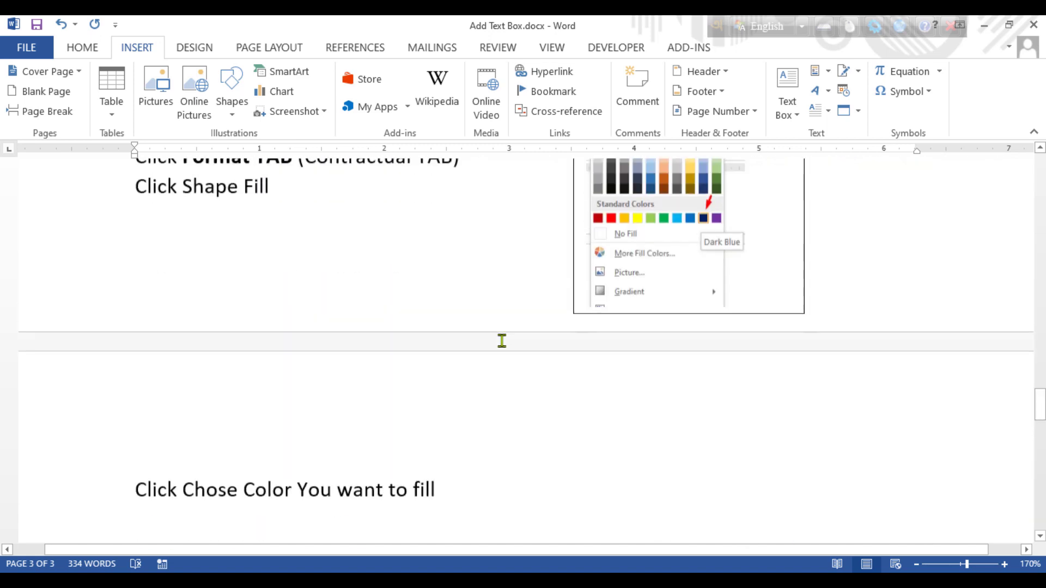
pyautogui.scroll(15, 502, 341)
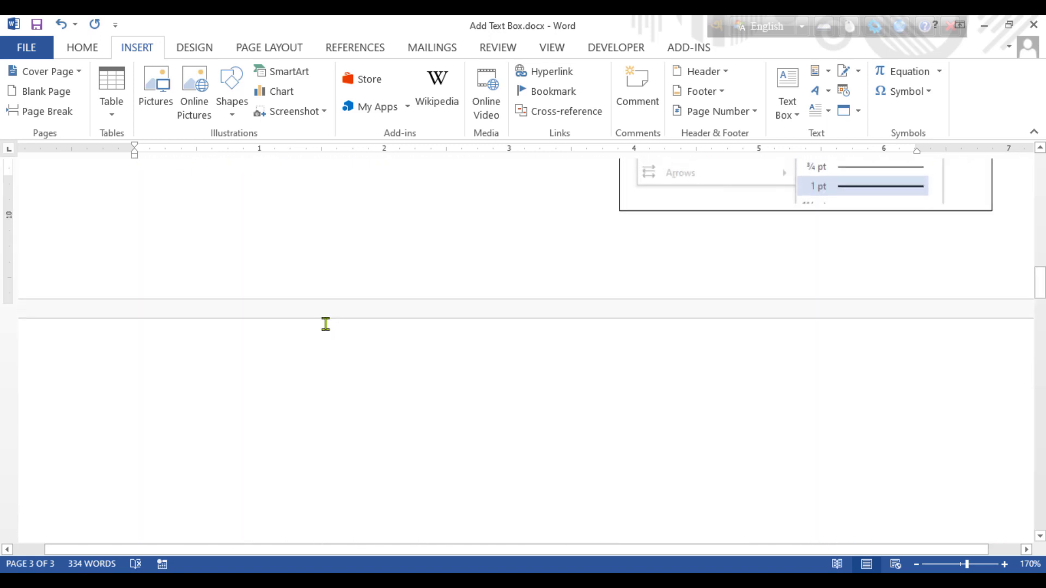
pyautogui.scroll(10, 326, 324)
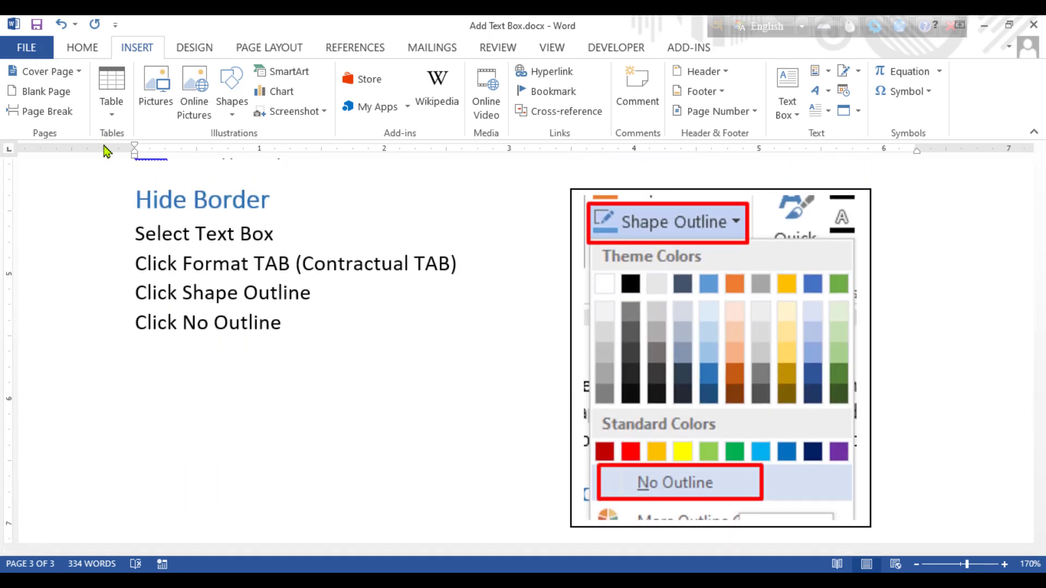
# Open the recent document "word Practice QNo3 .docx" from the word practice folder
pyautogui.click(82, 48)
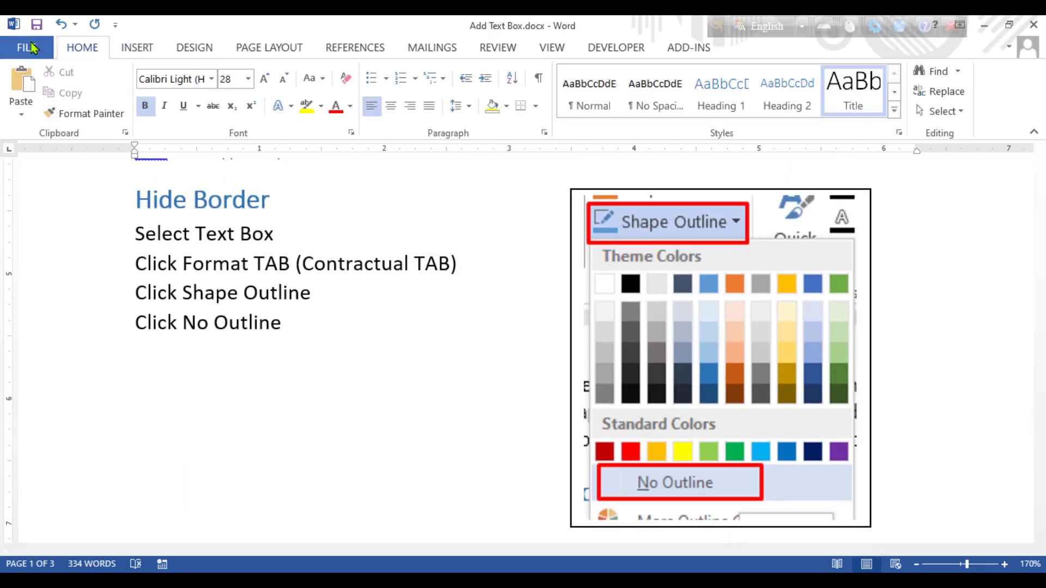
pyautogui.click(31, 47)
pyautogui.click(55, 153)
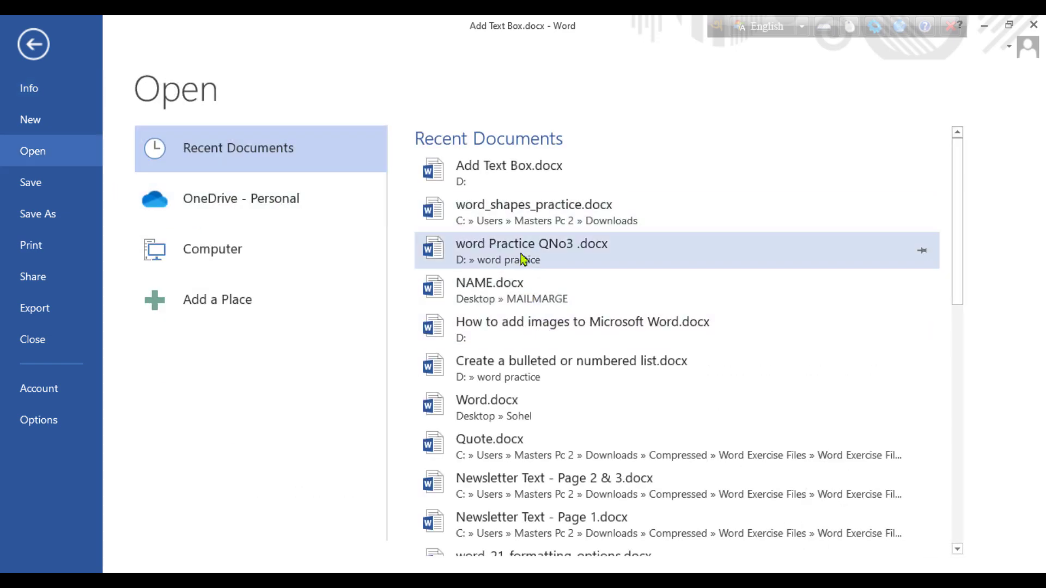
pyautogui.click(522, 255)
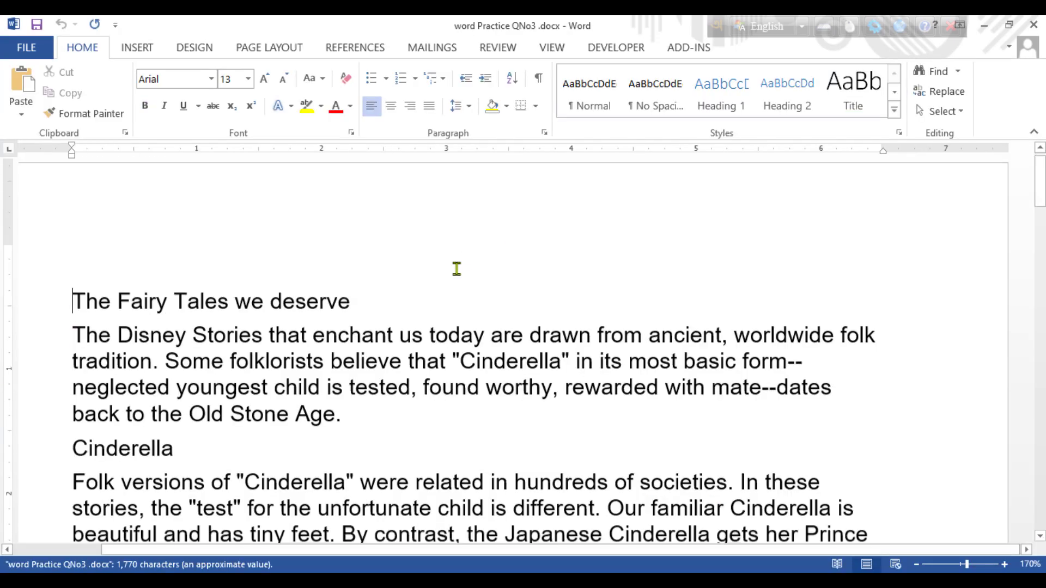
# Review the fairy tale paragraphs, the list of other fairytales and the numbered exercise instructions in the practice document
pyautogui.scroll(-7, 450, 280)
pyautogui.scroll(4, 444, 304)
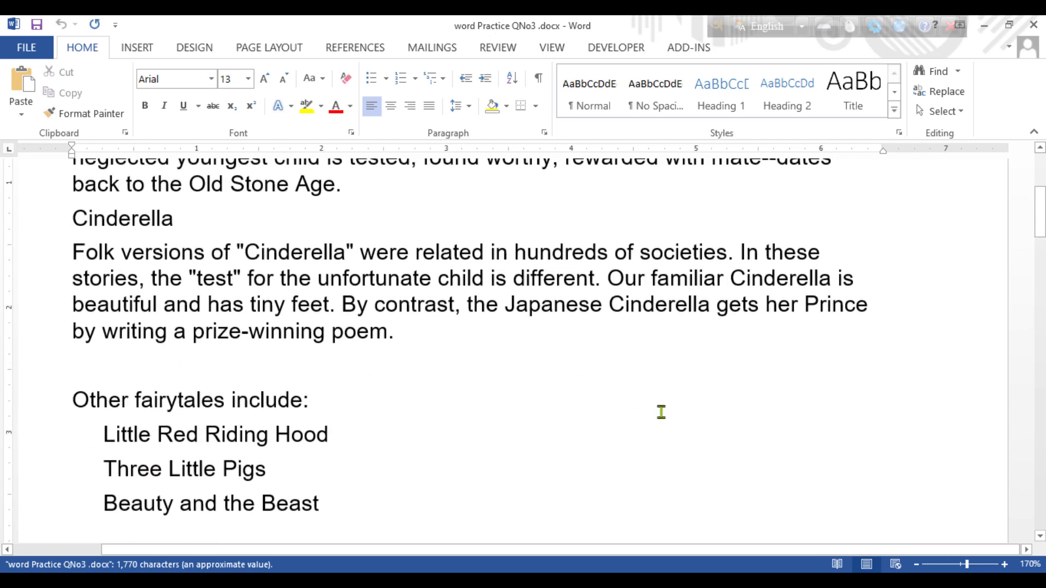
pyautogui.scroll(3, 661, 409)
pyautogui.click(939, 378)
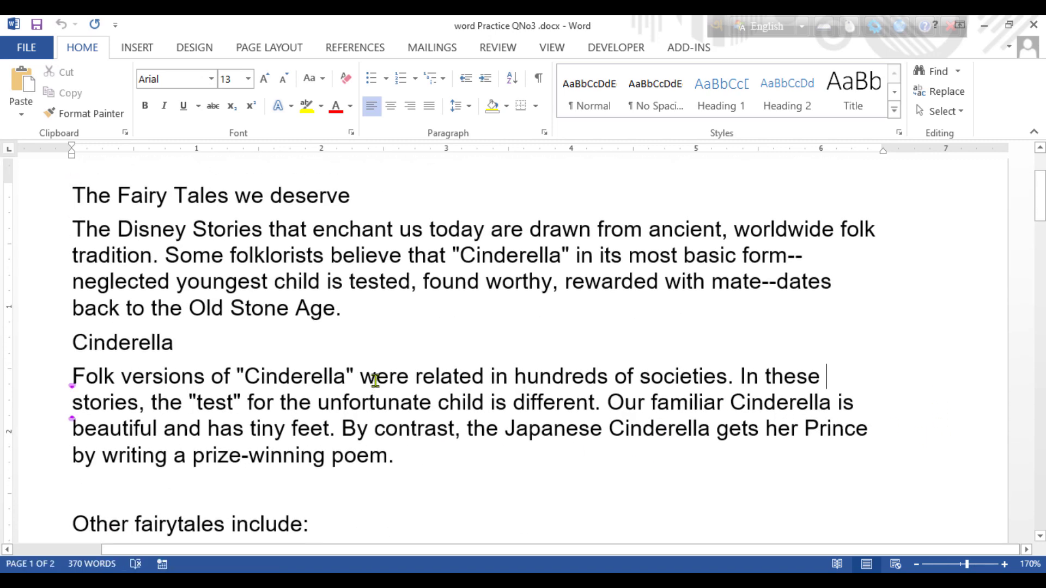
pyautogui.scroll(3, 374, 375)
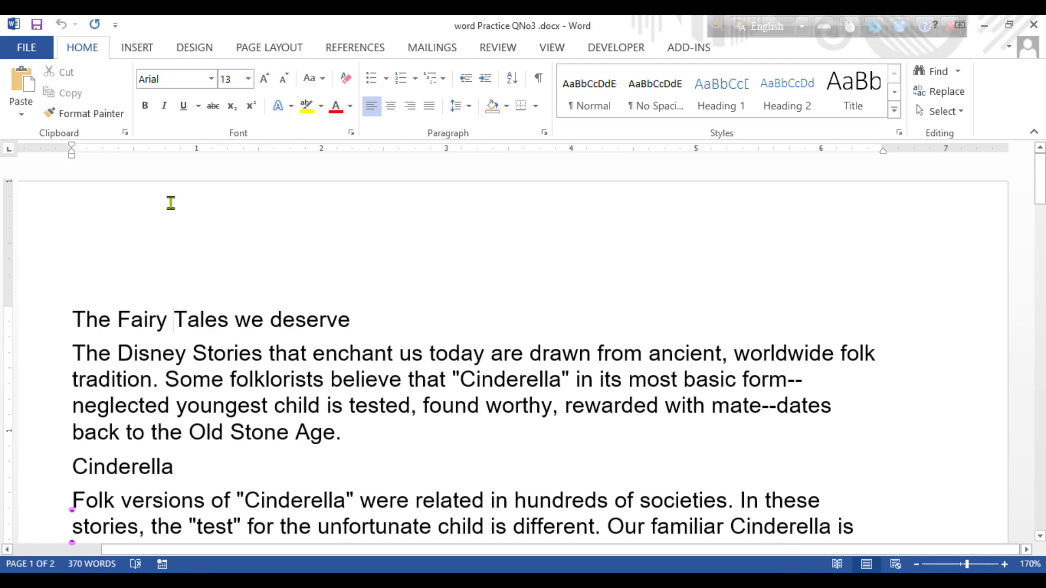
pyautogui.scroll(-12, 280, 285)
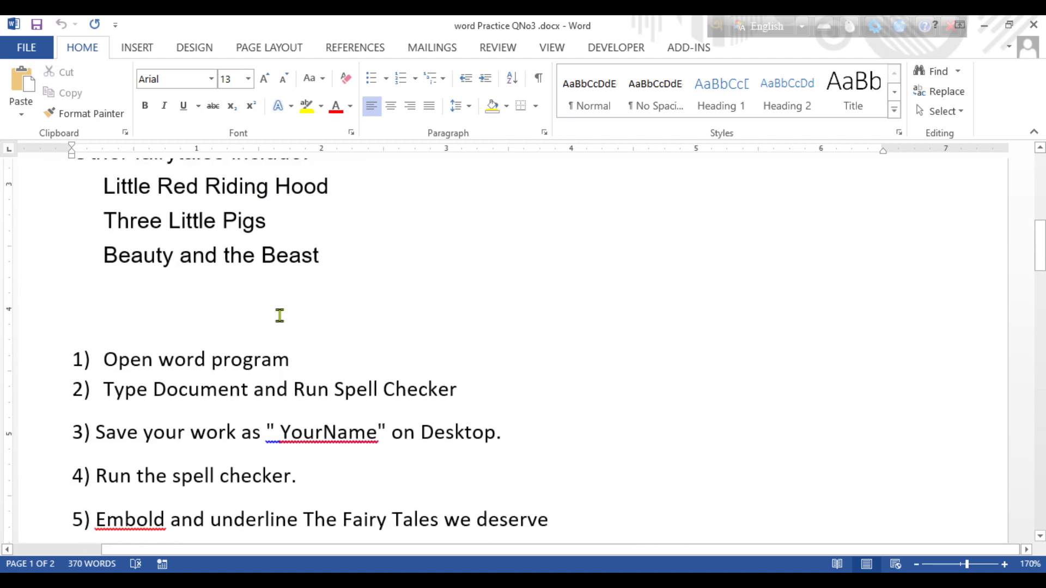
pyautogui.scroll(5, 280, 315)
pyautogui.click(591, 376)
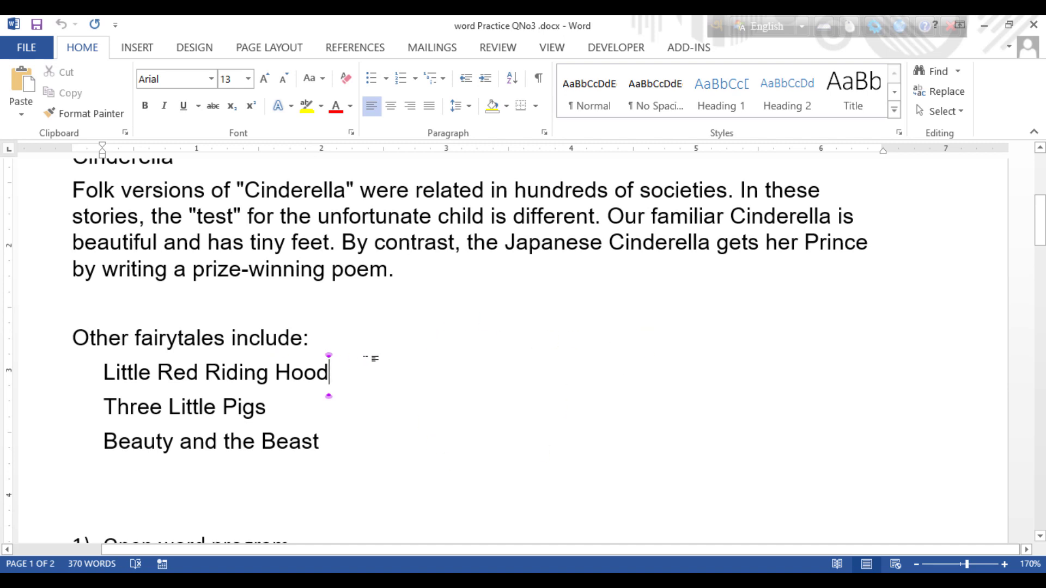
pyautogui.click(298, 405)
pyautogui.click(347, 437)
pyautogui.click(361, 364)
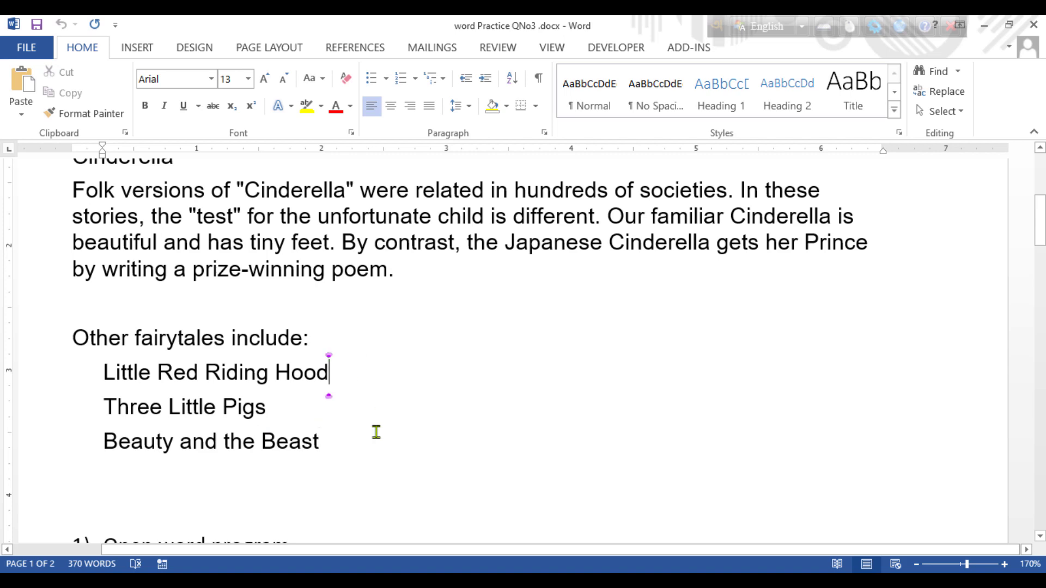
pyautogui.click(383, 465)
pyautogui.scroll(1, 427, 430)
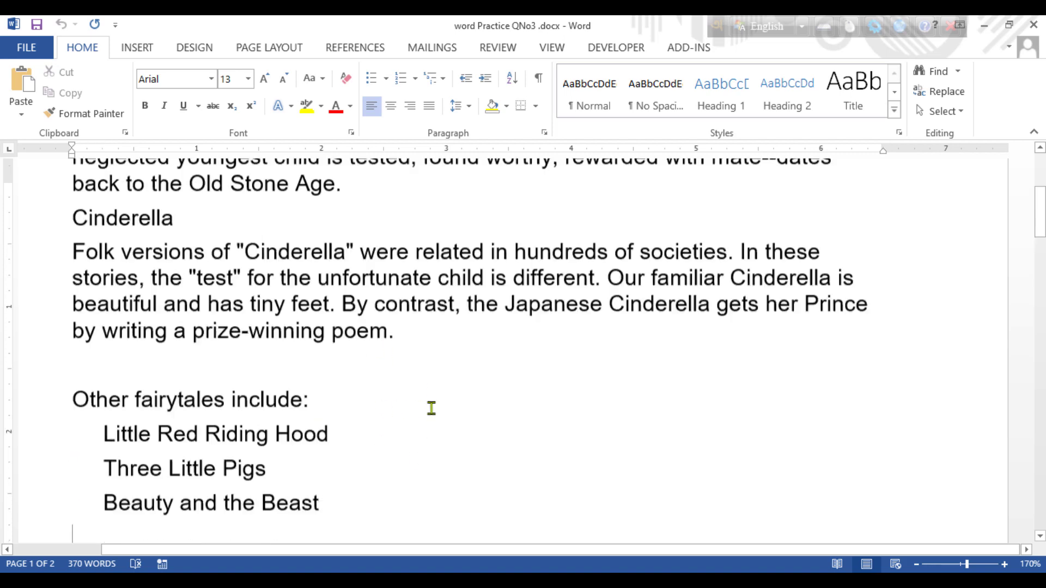
pyautogui.scroll(2, 901, 420)
pyautogui.scroll(-1, 888, 273)
pyautogui.scroll(1, 892, 271)
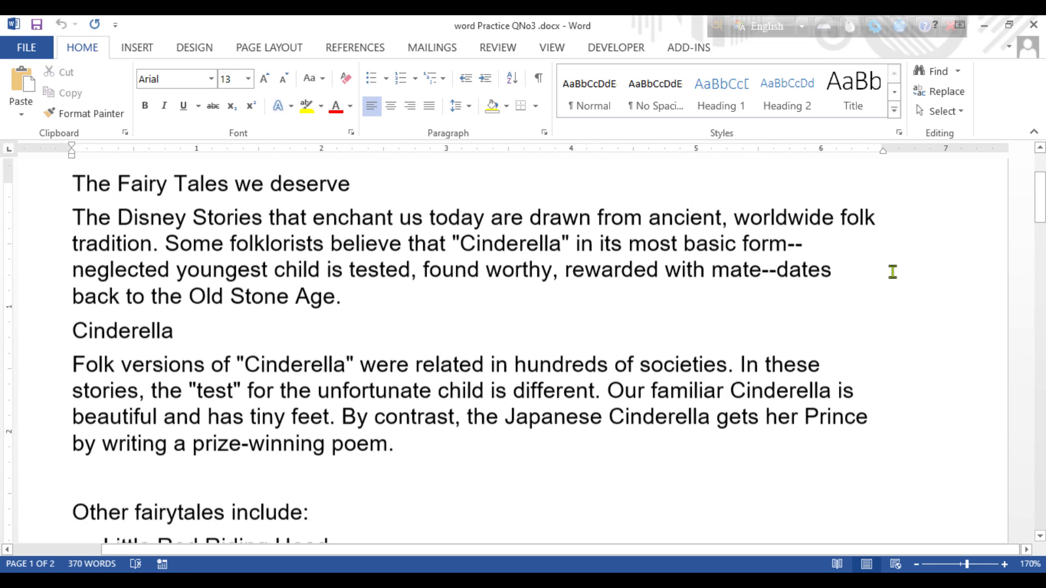
pyautogui.scroll(1, 892, 272)
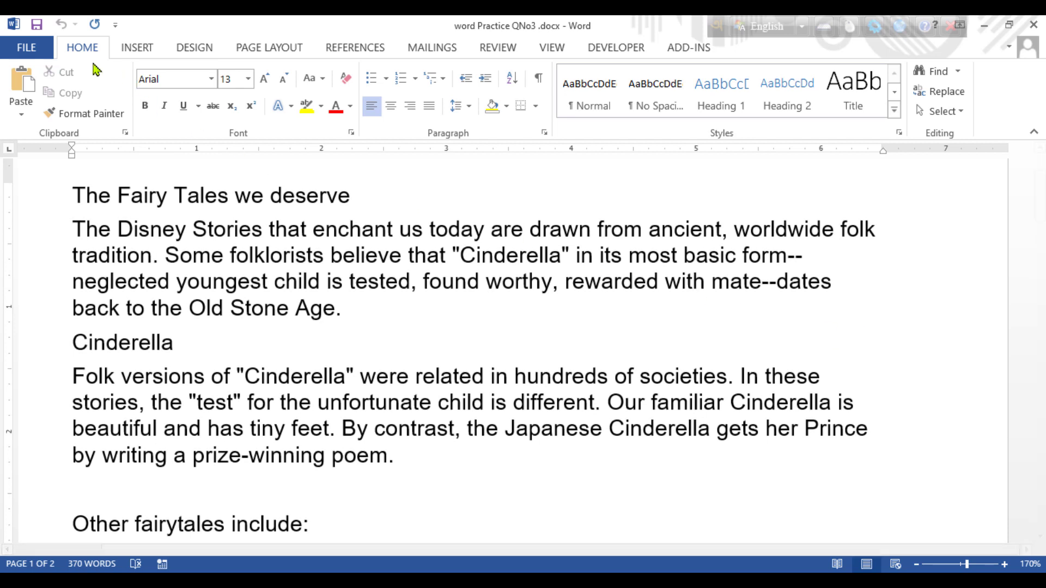
# Insert a built-in Facet Quote text box and try moving it within the document
pyautogui.click(135, 49)
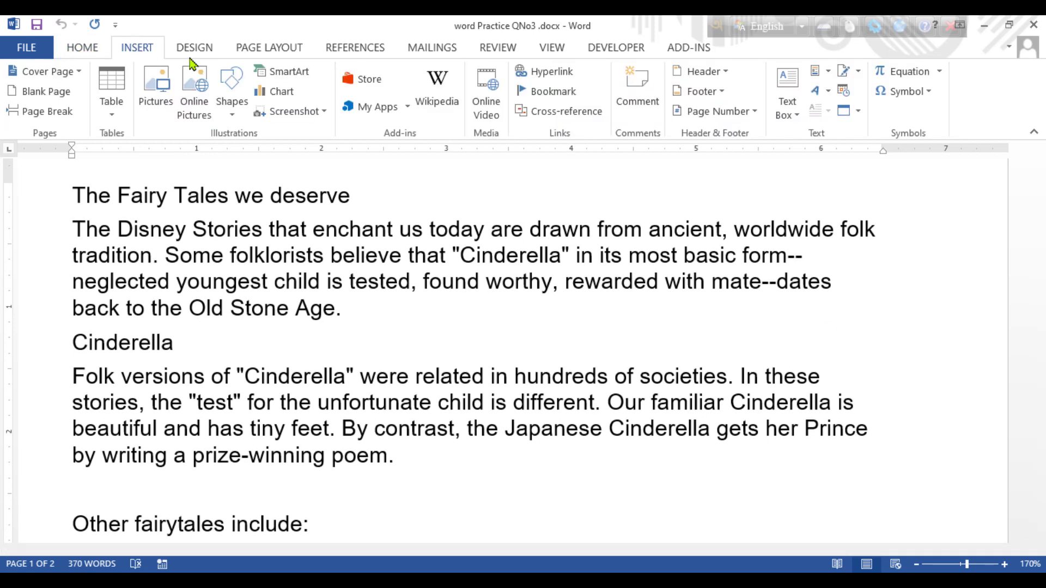
pyautogui.click(789, 104)
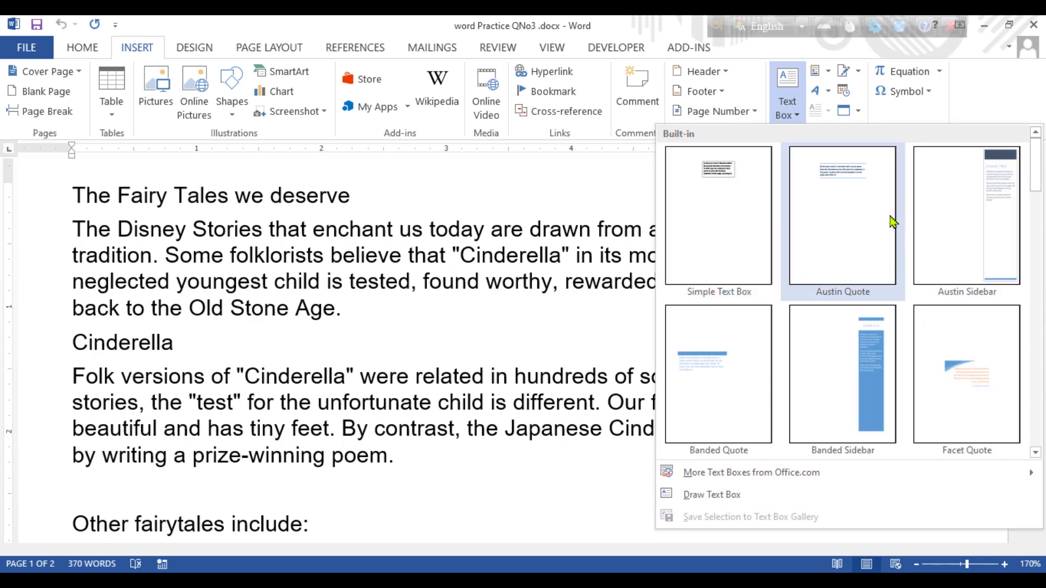
pyautogui.click(952, 372)
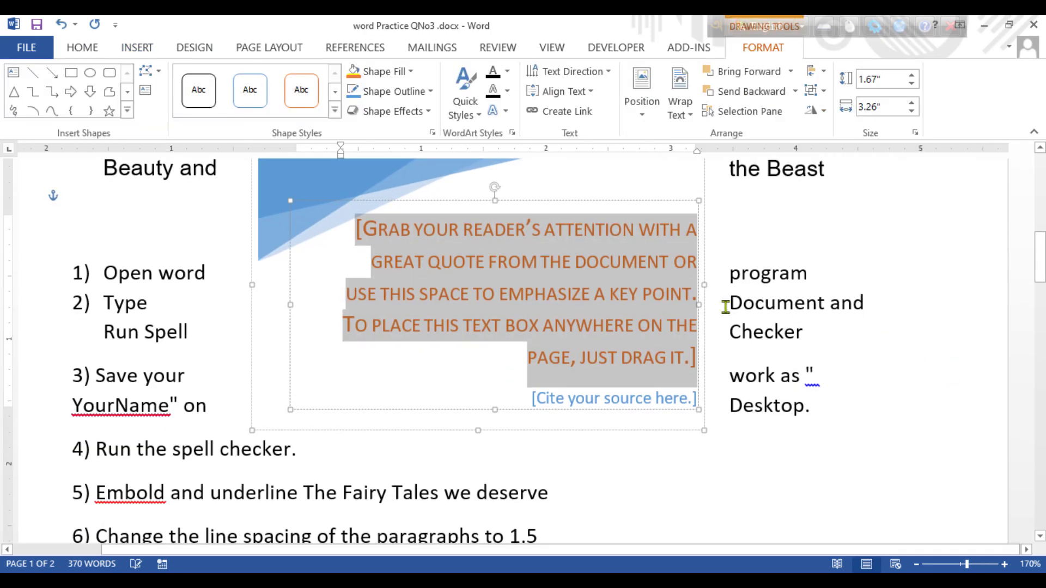
pyautogui.moveTo(429, 202); pyautogui.dragTo(681, 278)
# Delete the entire Facet Quote text box, including its blue graphic and placeholder text
pyautogui.click(529, 245)
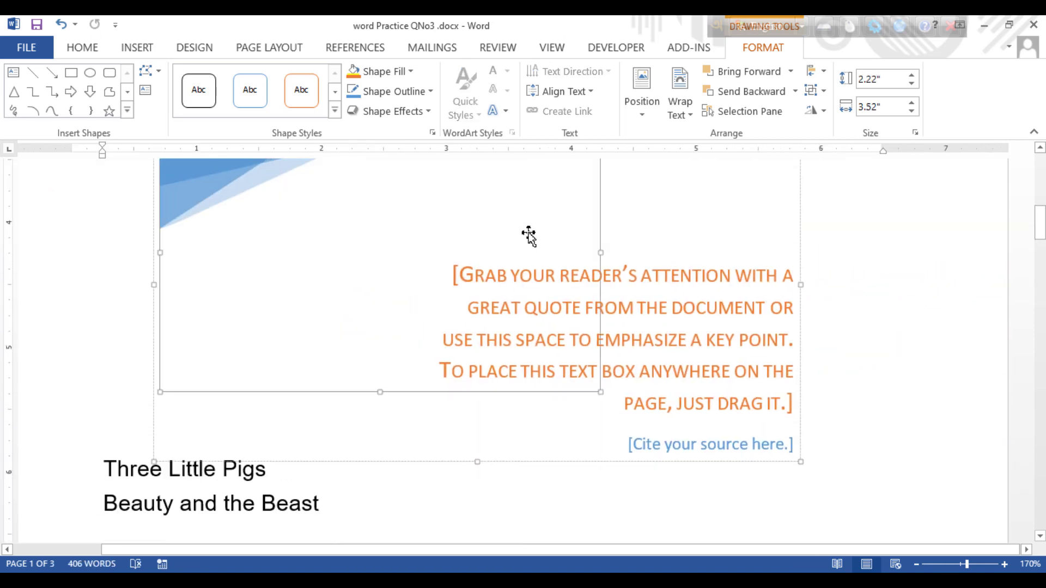
pyautogui.click(529, 236)
pyautogui.click(248, 207)
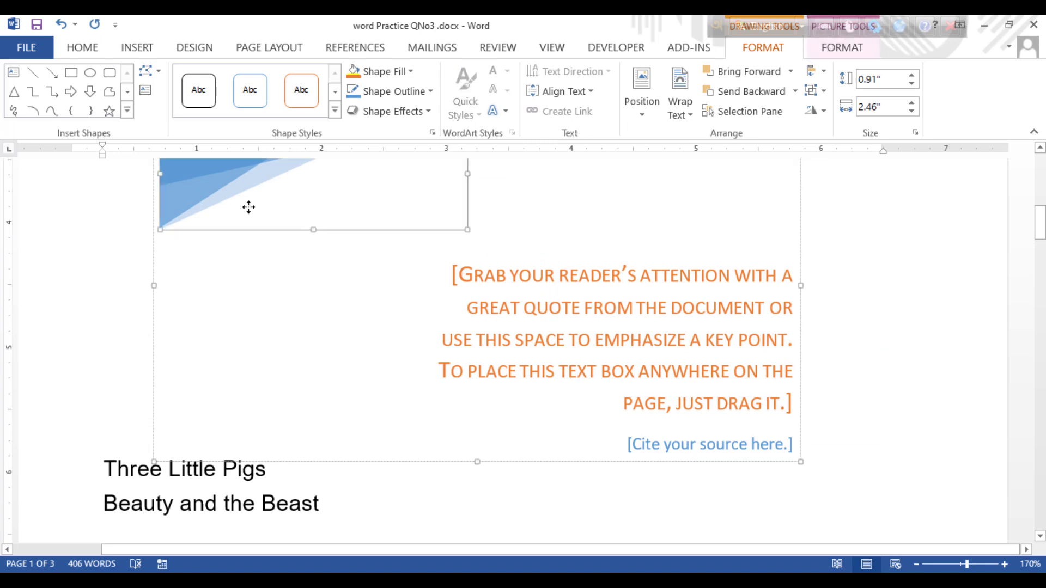
pyautogui.click(248, 207)
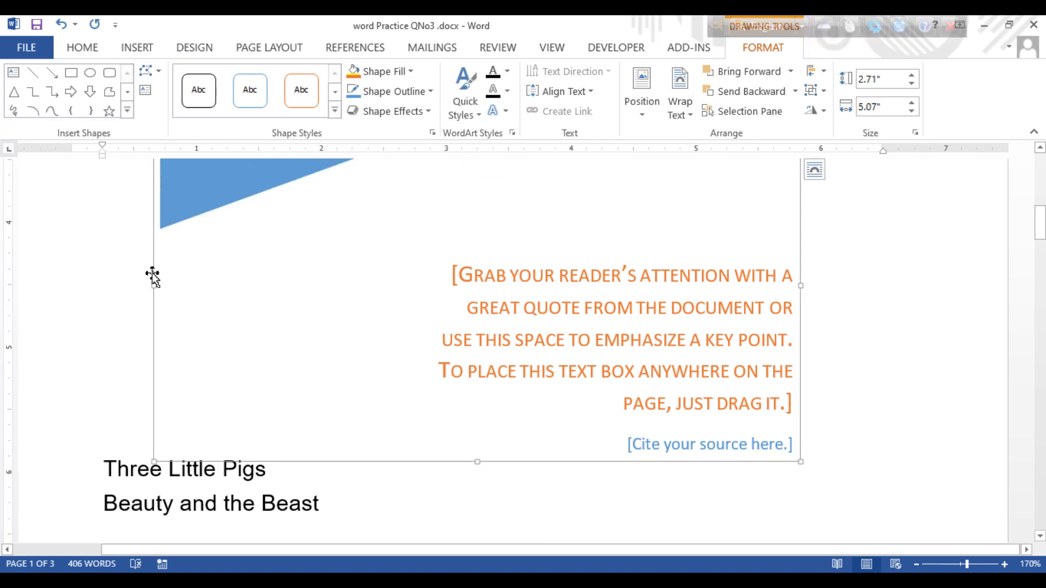
pyautogui.press('Delete')
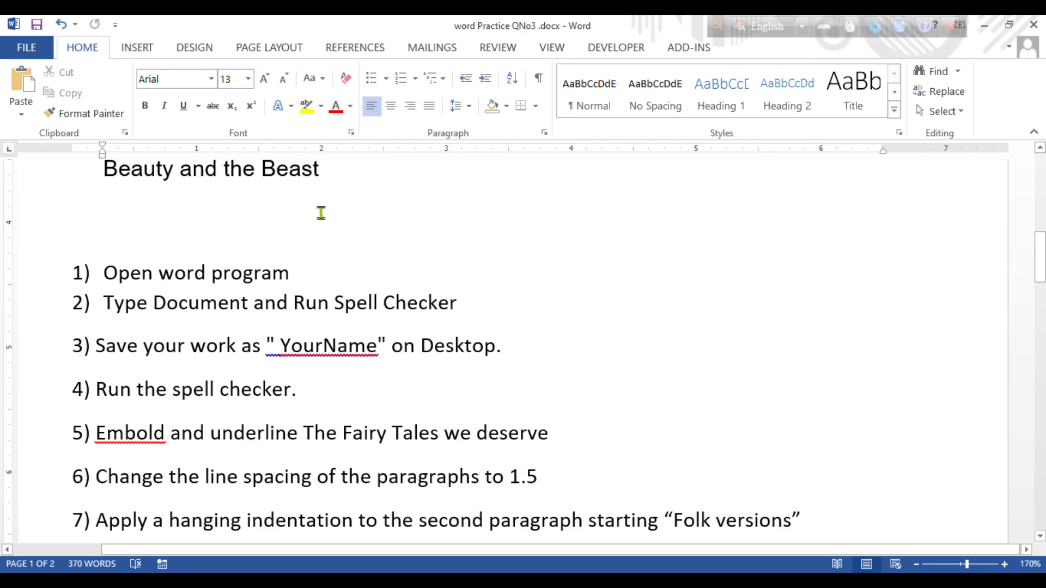
# Draw a small custom text box in the margin beside the paragraph under the Cinderella heading
pyautogui.scroll(8, 551, 335)
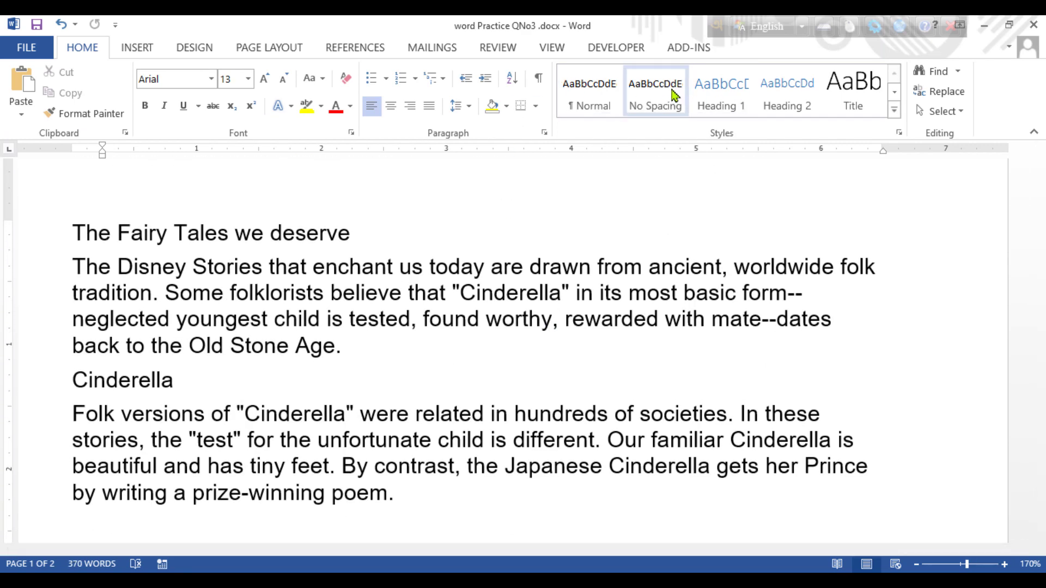
pyautogui.click(143, 54)
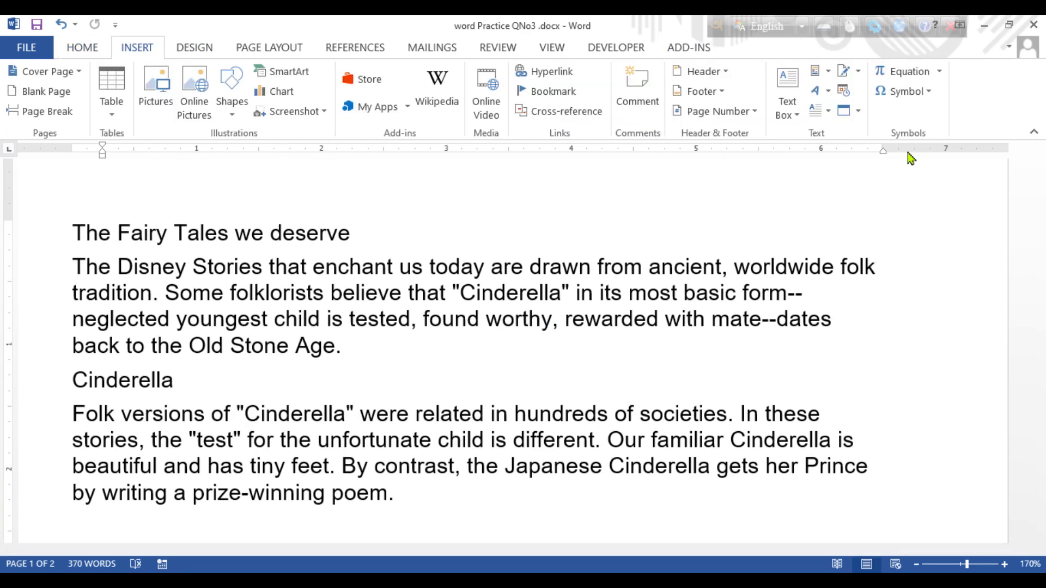
pyautogui.click(788, 106)
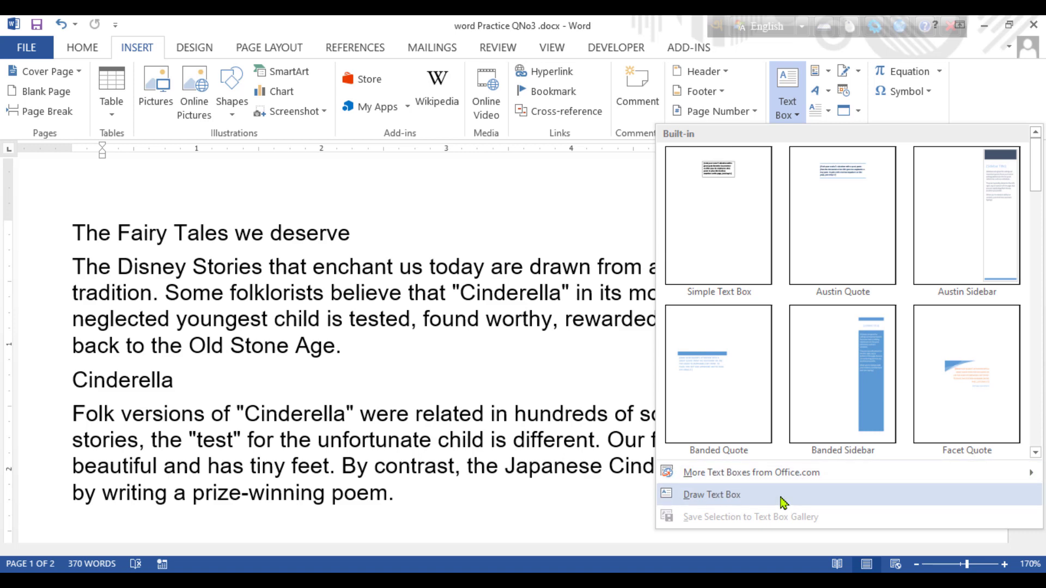
pyautogui.press('super+plus')
pyautogui.press('super+plus')
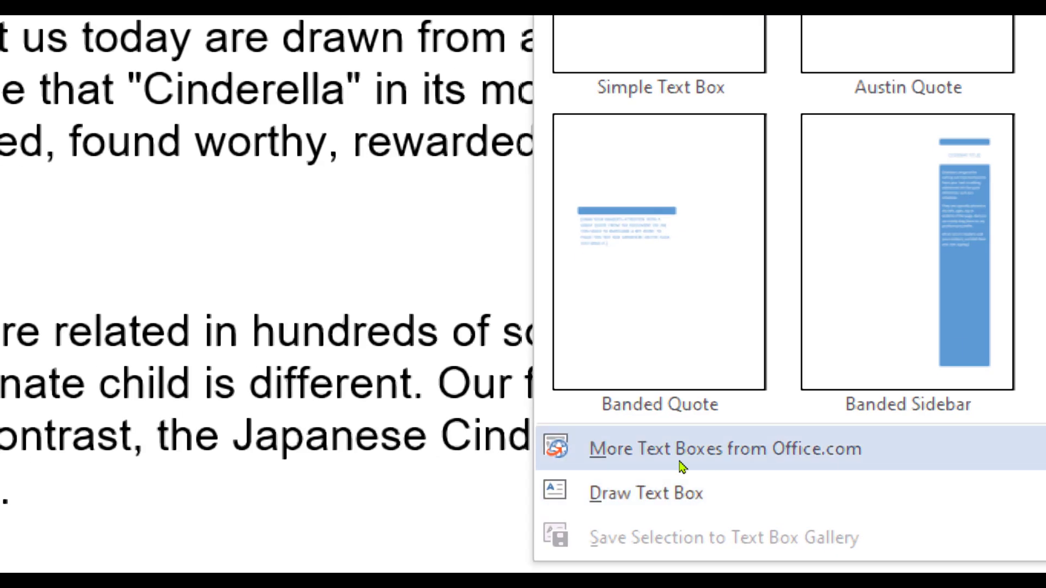
pyautogui.click(779, 494)
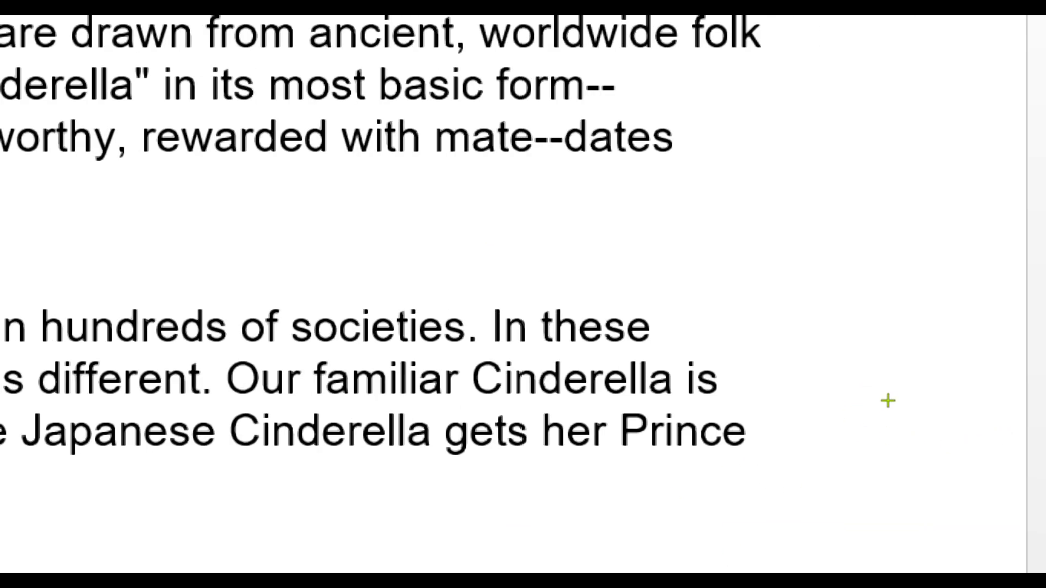
pyautogui.moveTo(767, 298); pyautogui.dragTo(978, 469)
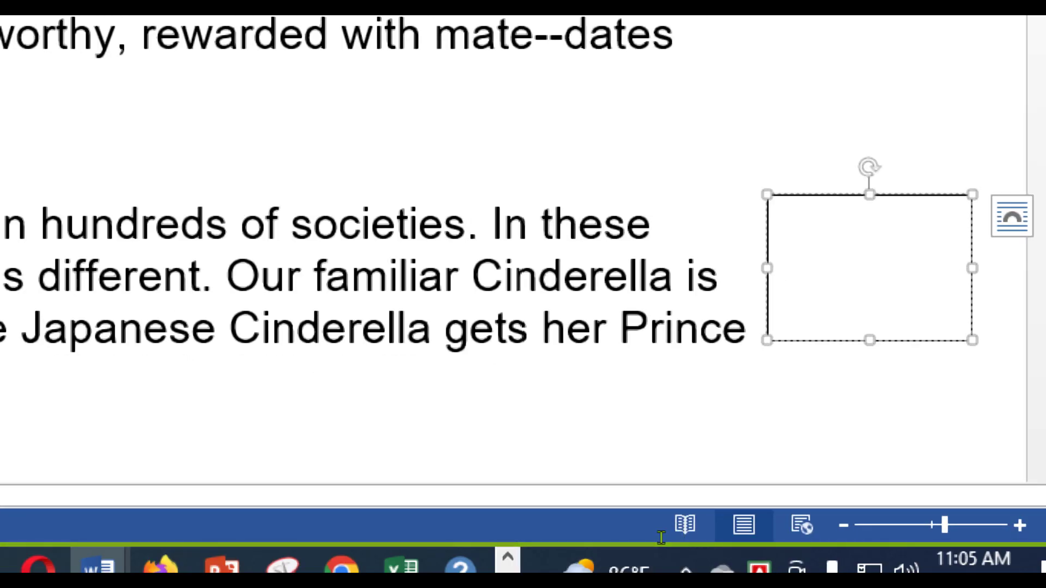
# Enter "Add Text" and "Boxt" on two separate lines in the text box
pyautogui.write('Add ')
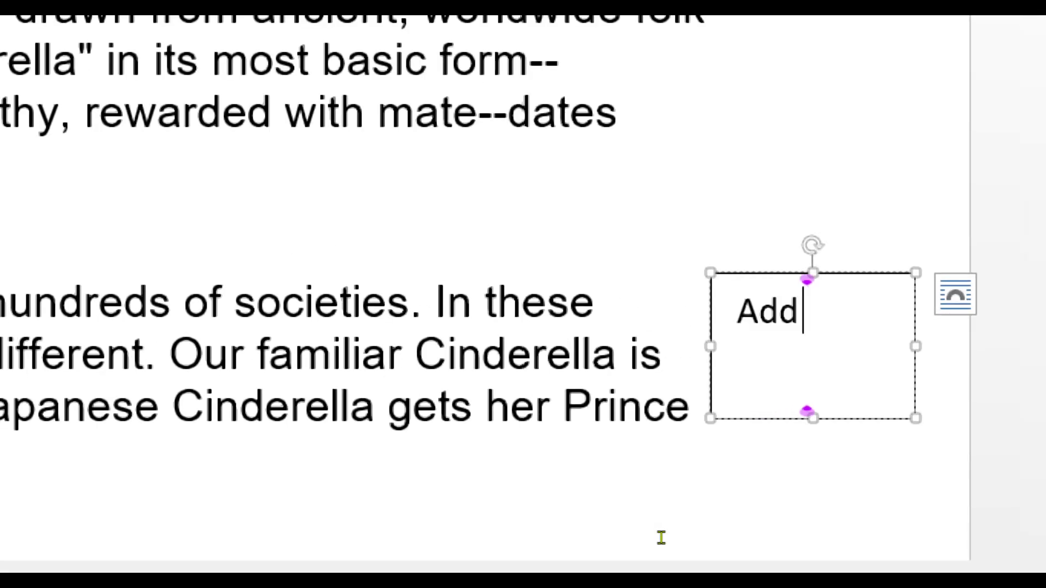
pyautogui.write('Text')
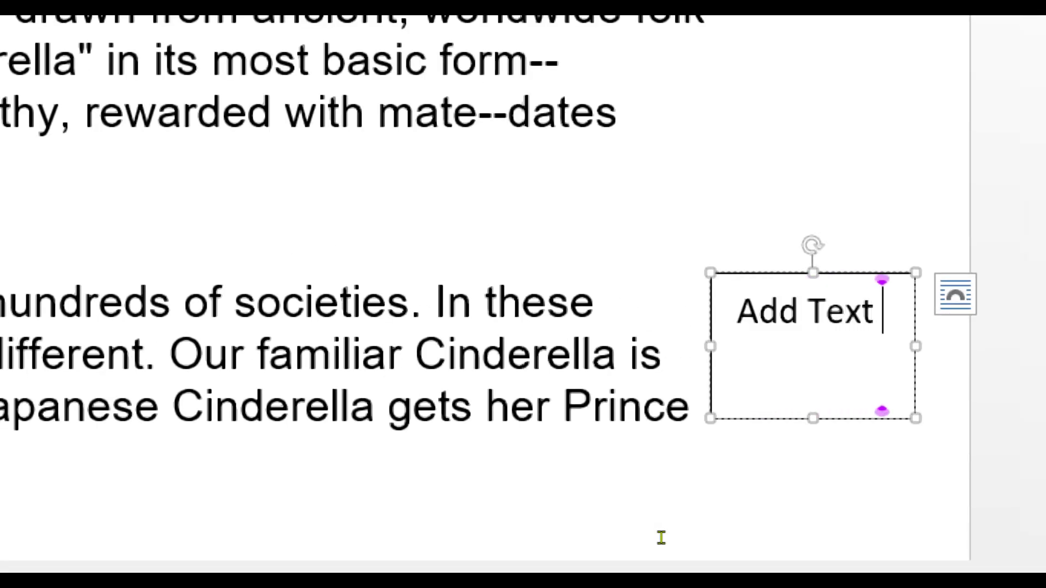
pyautogui.press('Return')
pyautogui.write('Boxt')
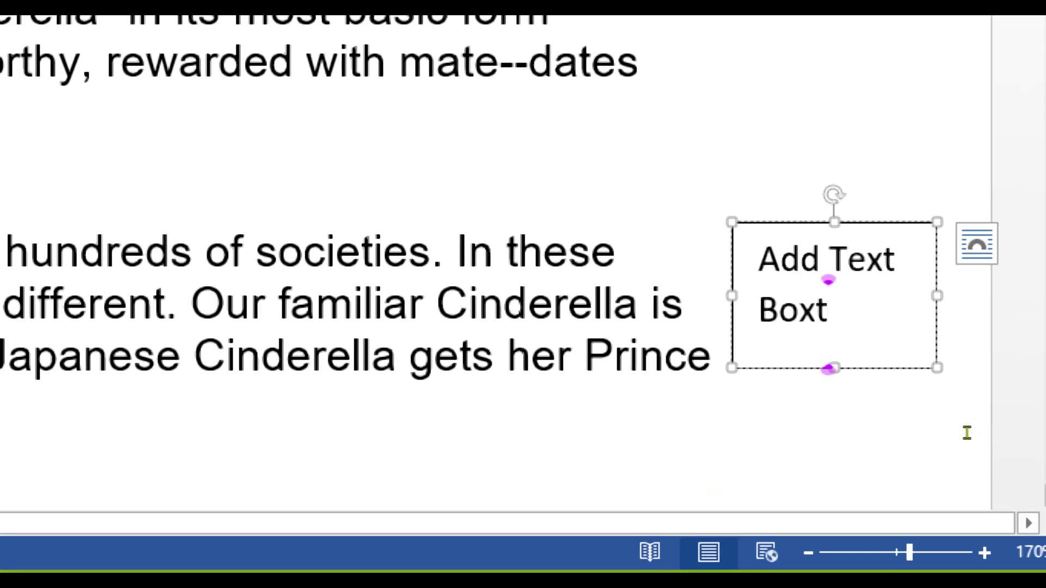
# Widen the text box on both sides to about 0.98 inches and reduce the document zoom to 160%
pyautogui.moveTo(979, 437); pyautogui.dragTo(989, 434)
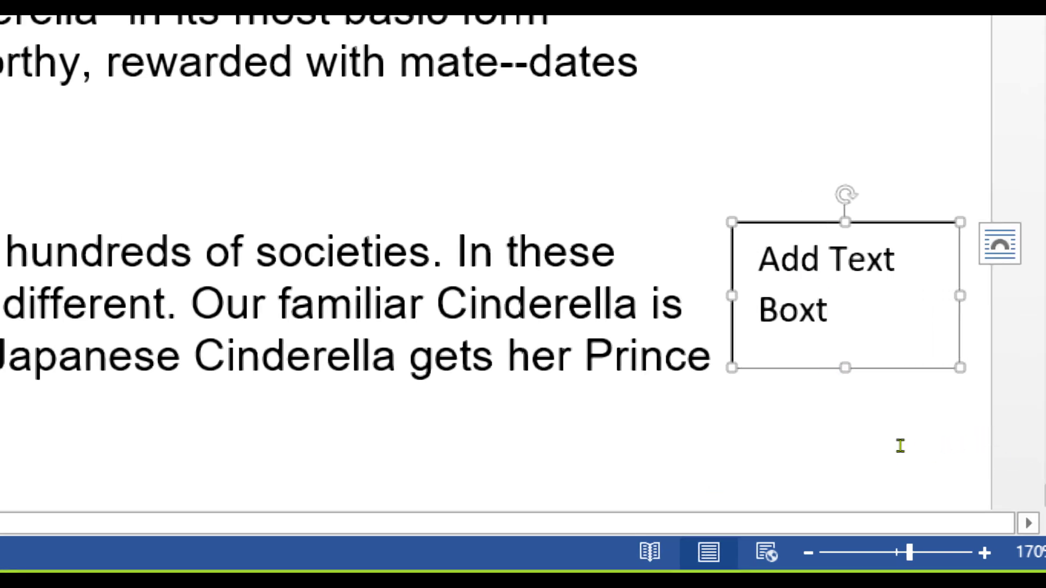
pyautogui.moveTo(878, 436); pyautogui.dragTo(870, 436)
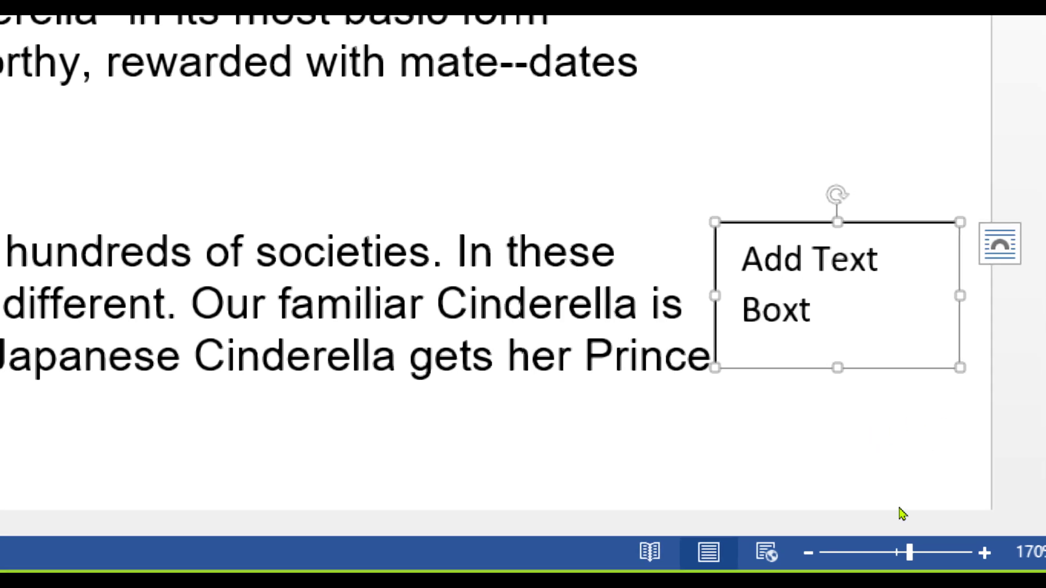
pyautogui.moveTo(909, 561); pyautogui.dragTo(907, 561)
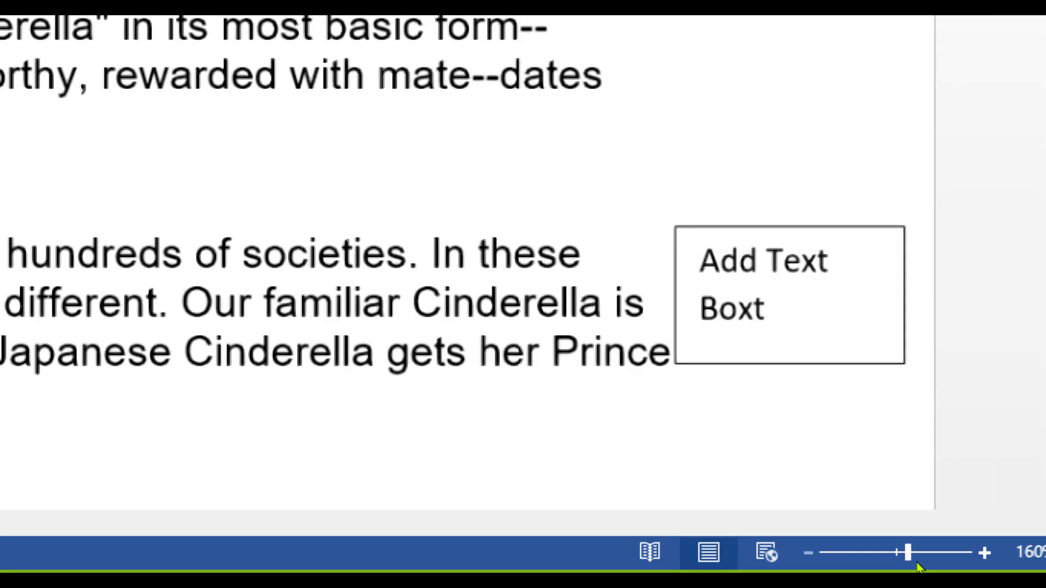
pyautogui.press('super+minus')
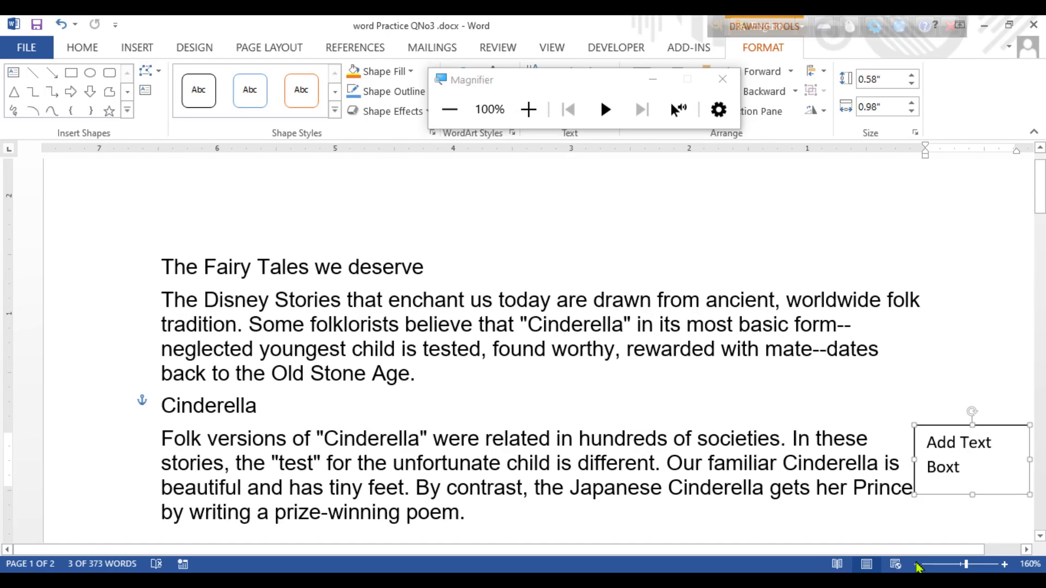
pyautogui.click(957, 406)
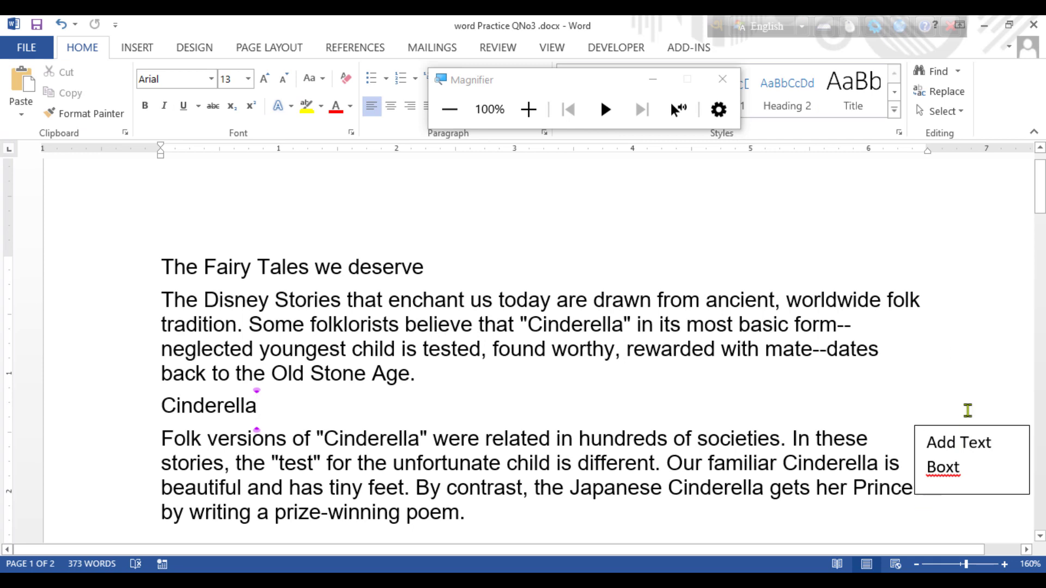
pyautogui.click(722, 79)
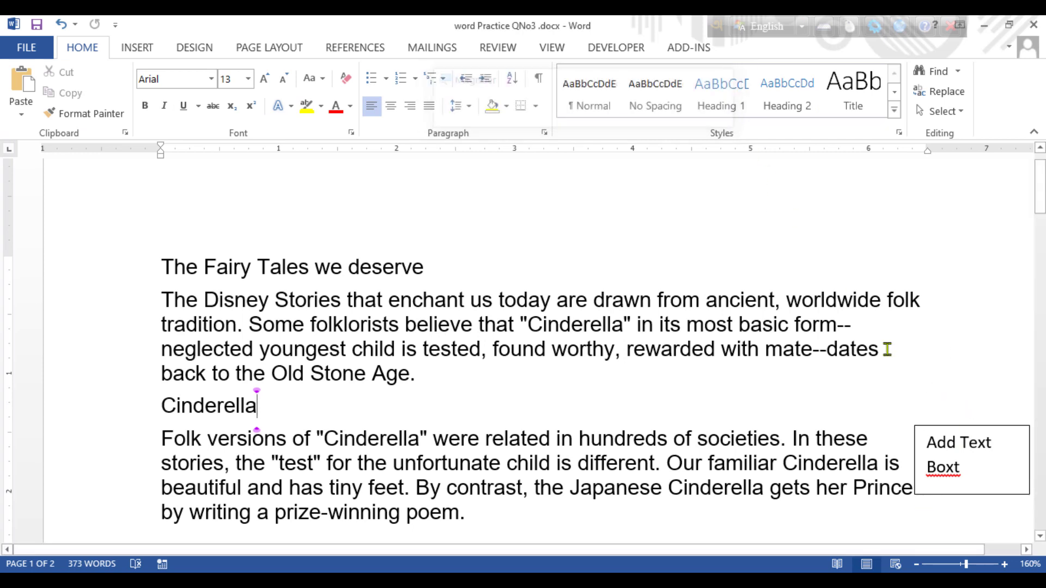
# Move the text box above the Fairy Tales heading near the page's right margin and widen it to about 1.12 inches
pyautogui.click(961, 439)
pyautogui.moveTo(955, 427)
pyautogui.mouseDown()
pyautogui.moveTo(787, 392)
pyautogui.moveTo(517, 361)
pyautogui.moveTo(450, 365)
pyautogui.mouseUp()
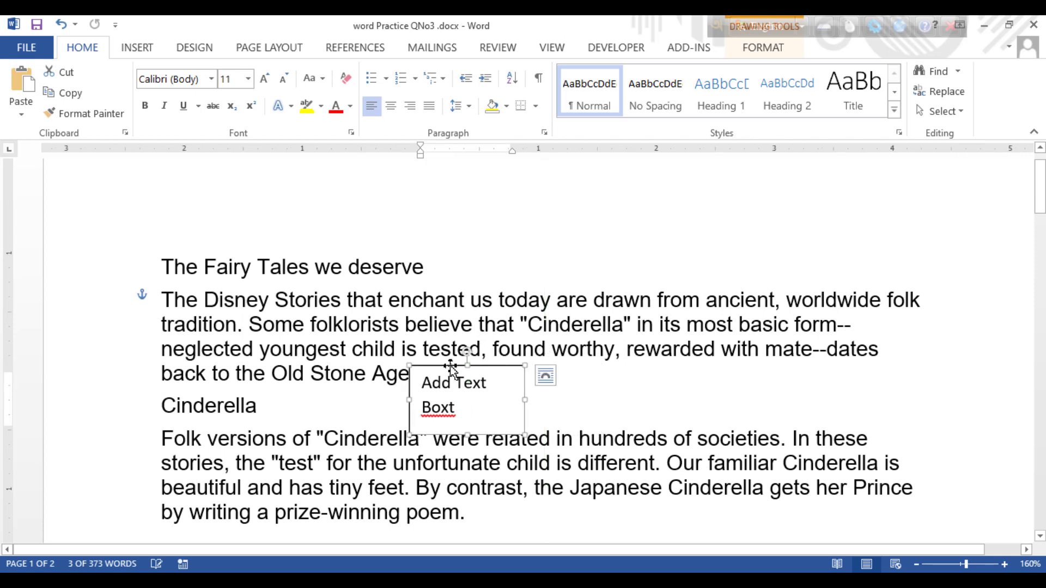
pyautogui.moveTo(411, 188); pyautogui.dragTo(267, 172)
pyautogui.moveTo(190, 210); pyautogui.dragTo(943, 239)
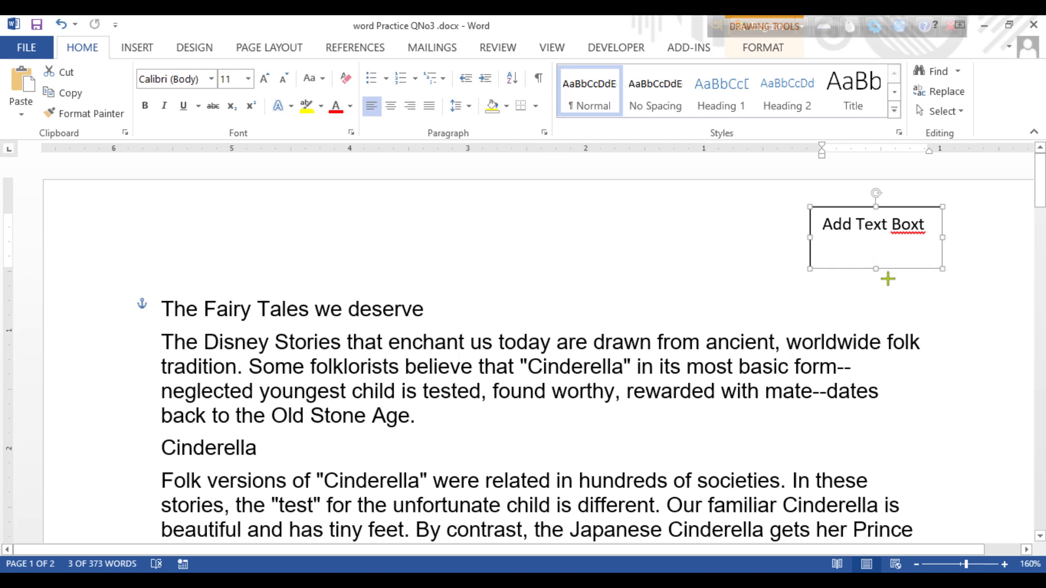
pyautogui.click(646, 254)
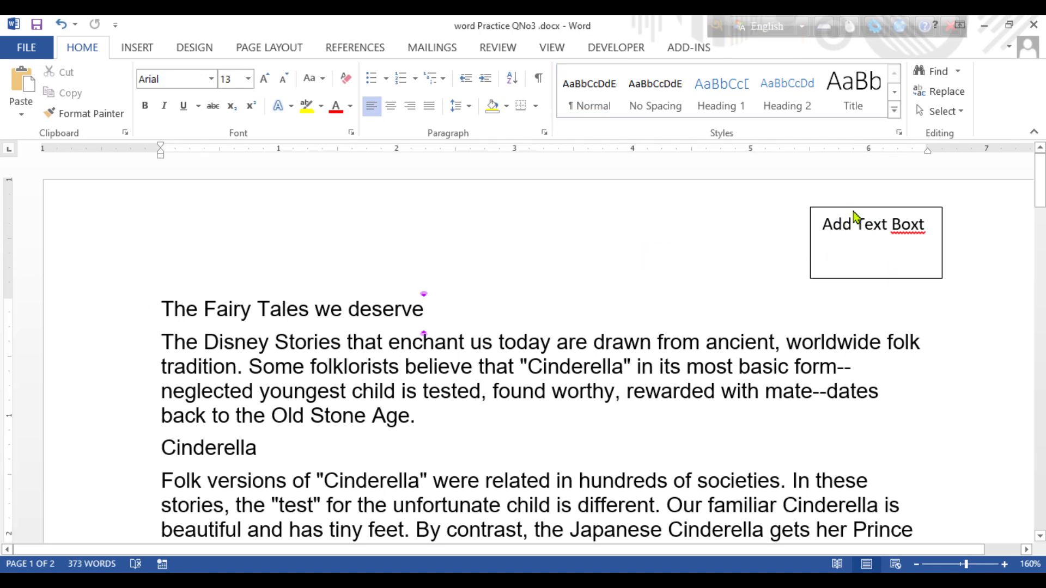
# Stretch the text box to about 1.04 inches high and move it closer to the page's upper-right corner
pyautogui.click(864, 252)
pyautogui.moveTo(876, 279); pyautogui.dragTo(889, 331)
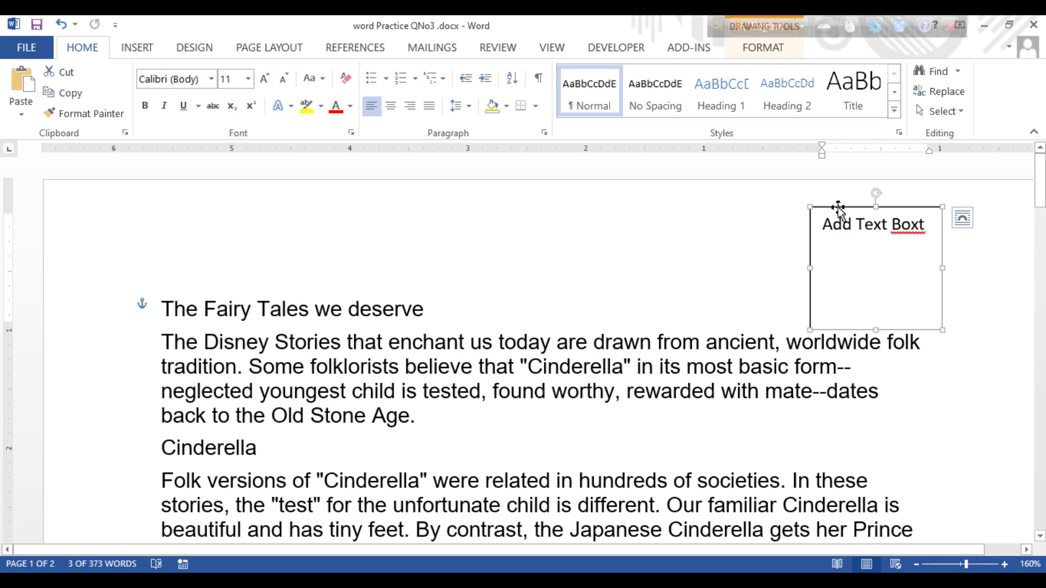
pyautogui.moveTo(838, 207); pyautogui.dragTo(880, 194)
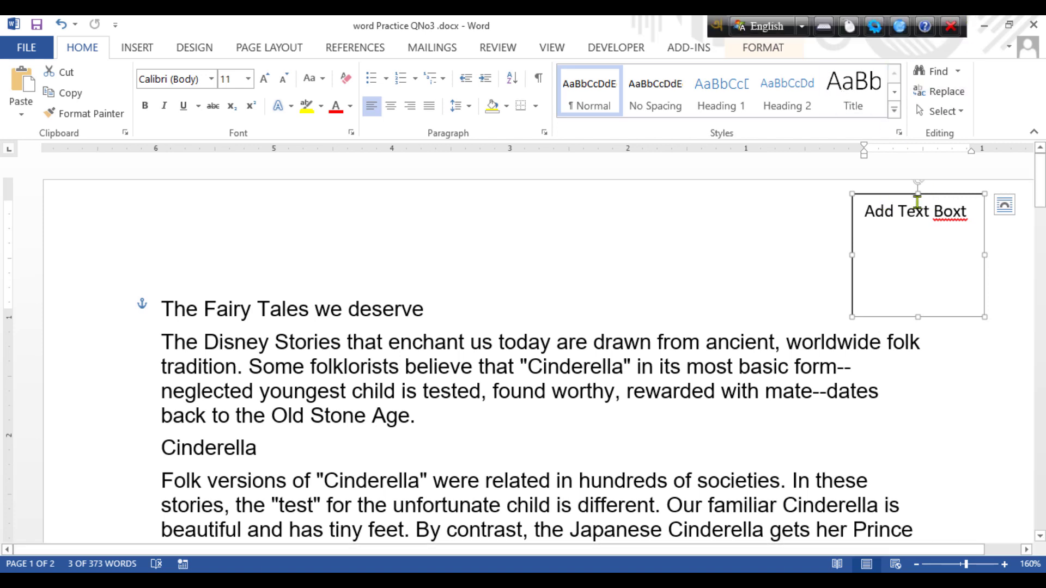
# Set the text box's height to exactly 1 inch
pyautogui.click(763, 47)
pyautogui.click(878, 78)
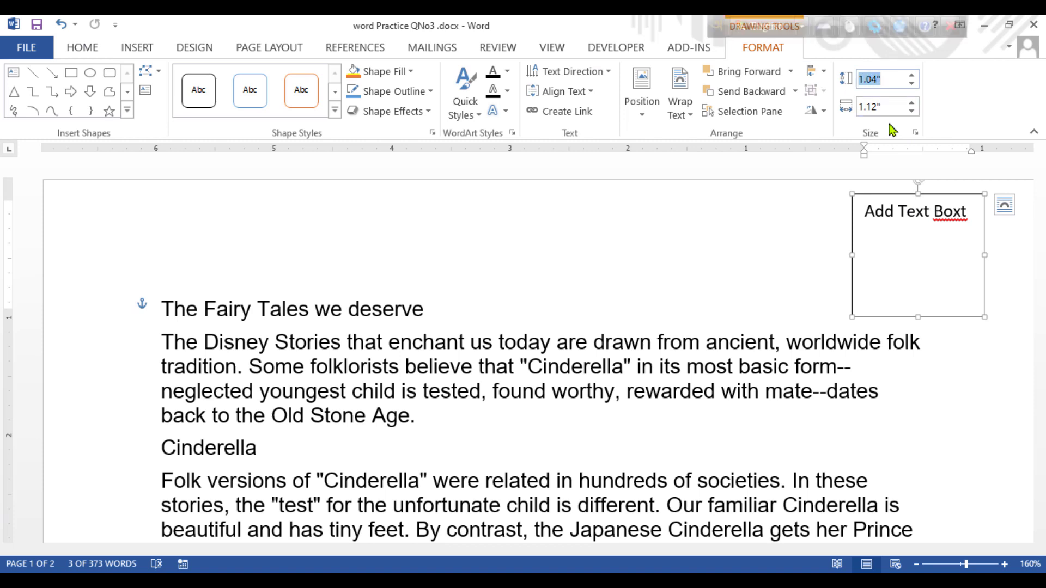
pyautogui.write('1')
pyautogui.click(888, 106)
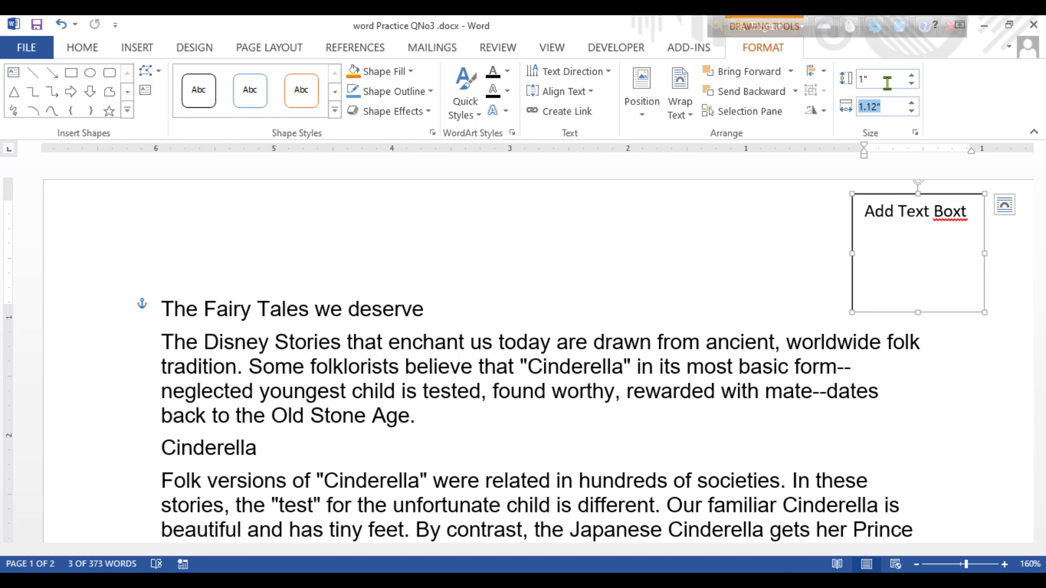
# Set the text box's height to 1.9 inches and its width to 1.5 inches
pyautogui.click(886, 80)
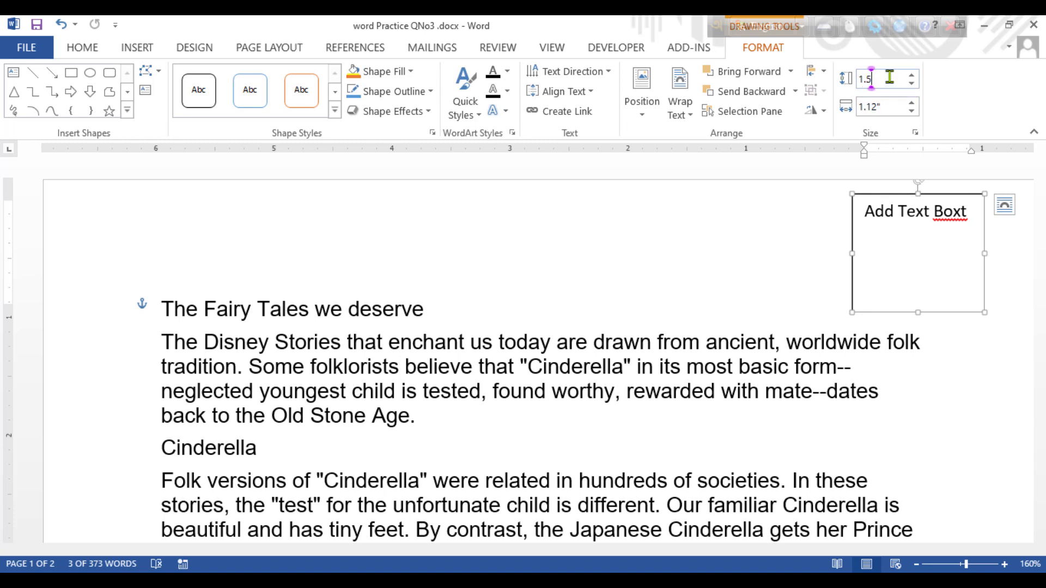
pyautogui.press('BackSpace')
pyautogui.write('9')
pyautogui.click(891, 106)
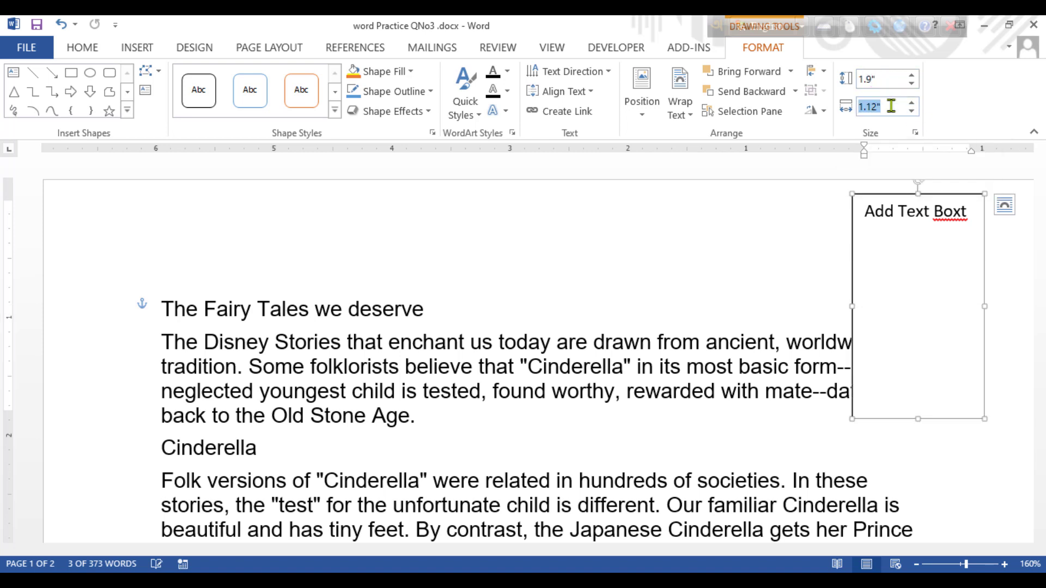
pyautogui.write('1.5')
pyautogui.press('Return')
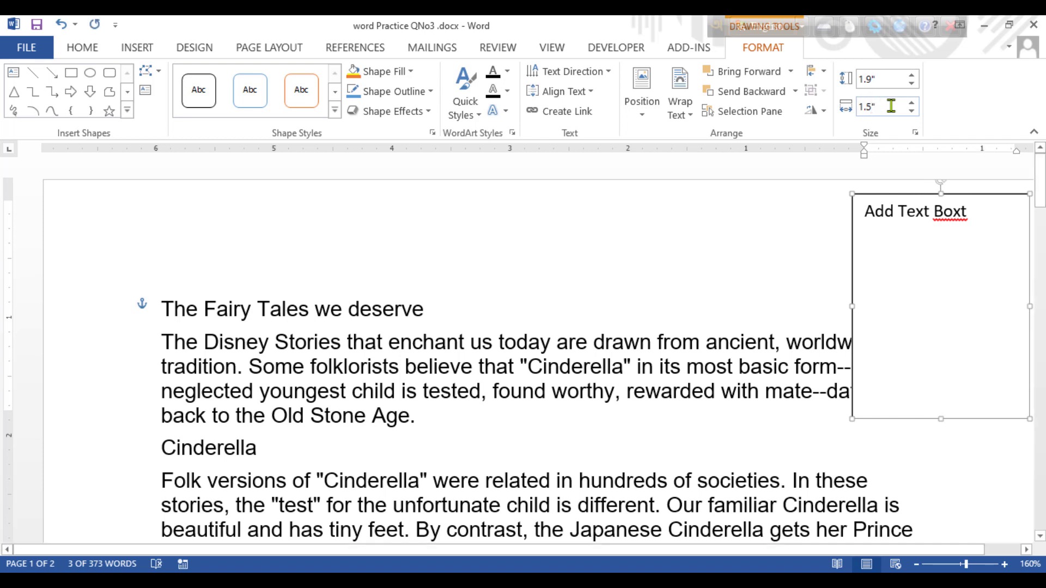
pyautogui.click(771, 220)
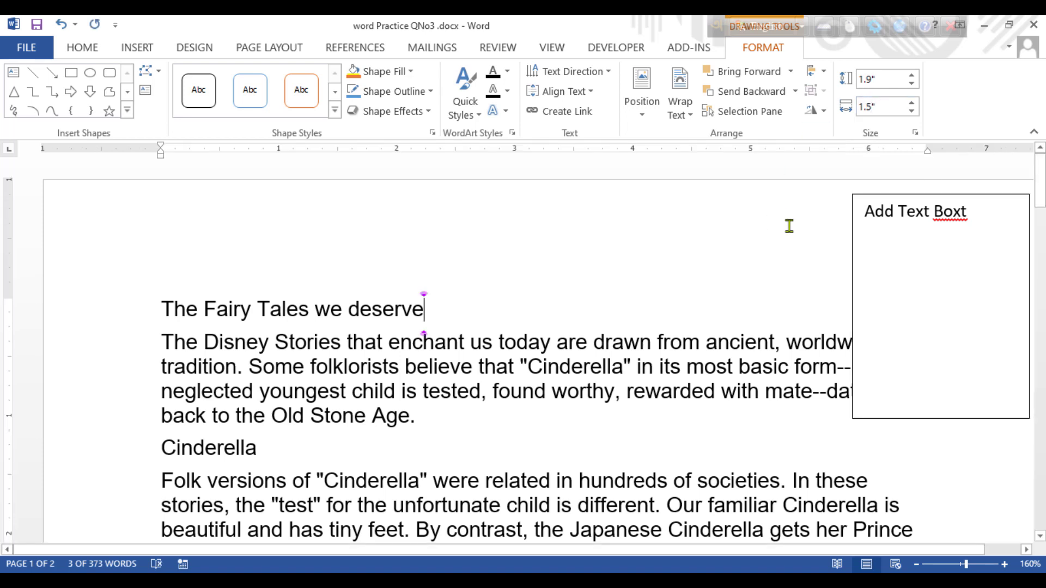
# Add blank lines above the heading "The Fairy Tales we deserve" to shift the text and text box down
pyautogui.click(935, 418)
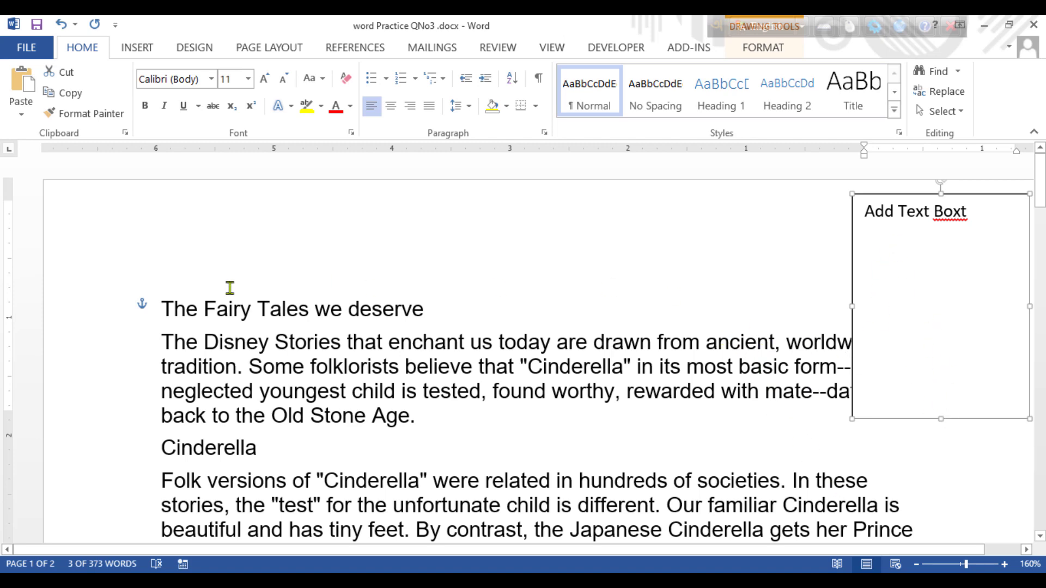
pyautogui.click(166, 303)
pyautogui.scroll(1, 175, 304)
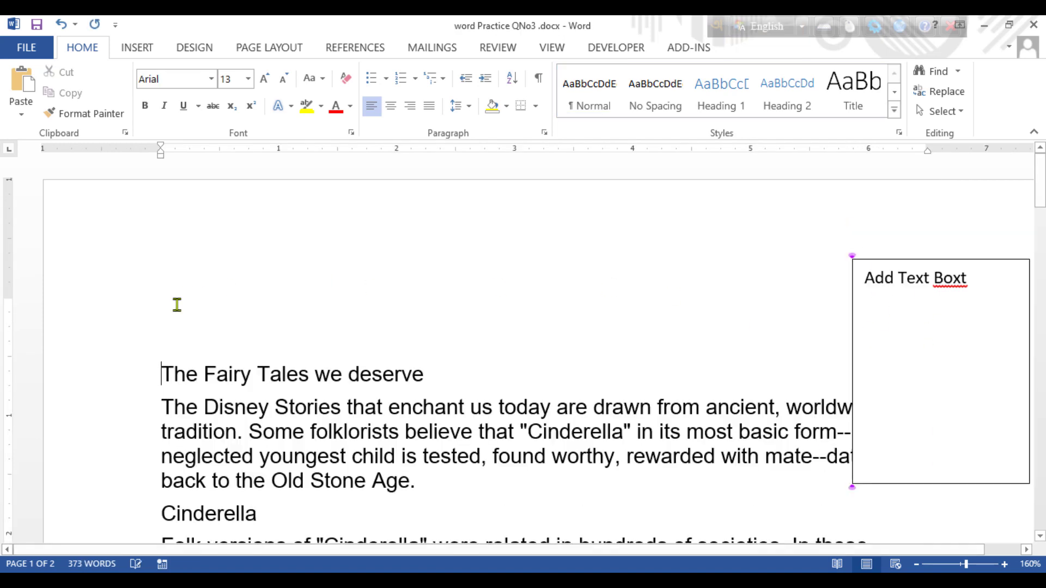
# Move the text box up toward the page's upper edge and shrink it to about 1.3 inches high and 1.21 inches wide
pyautogui.click(914, 257)
pyautogui.moveTo(915, 255); pyautogui.dragTo(911, 195)
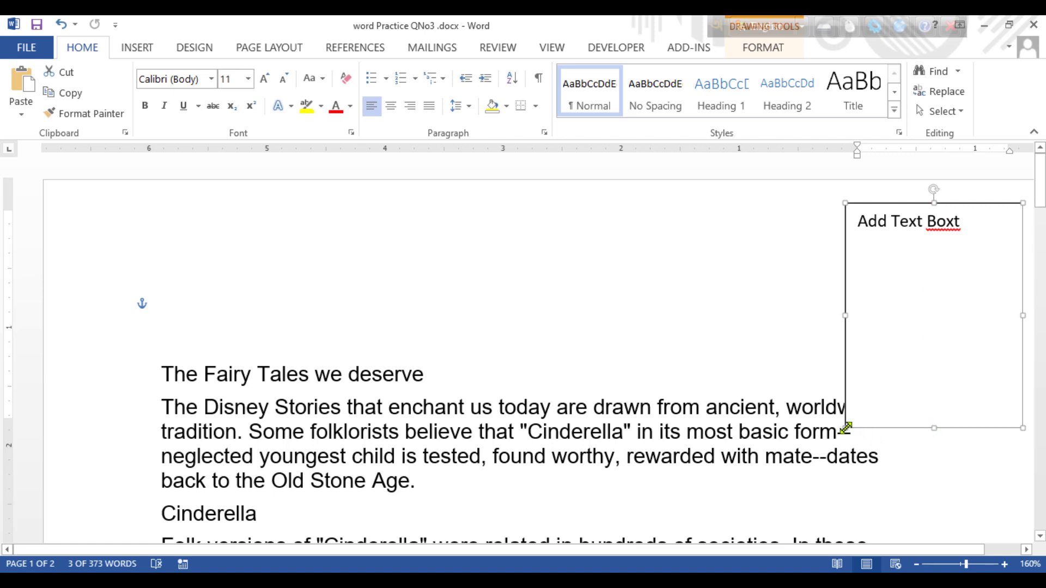
pyautogui.moveTo(845, 428); pyautogui.dragTo(878, 356)
pyautogui.click(932, 411)
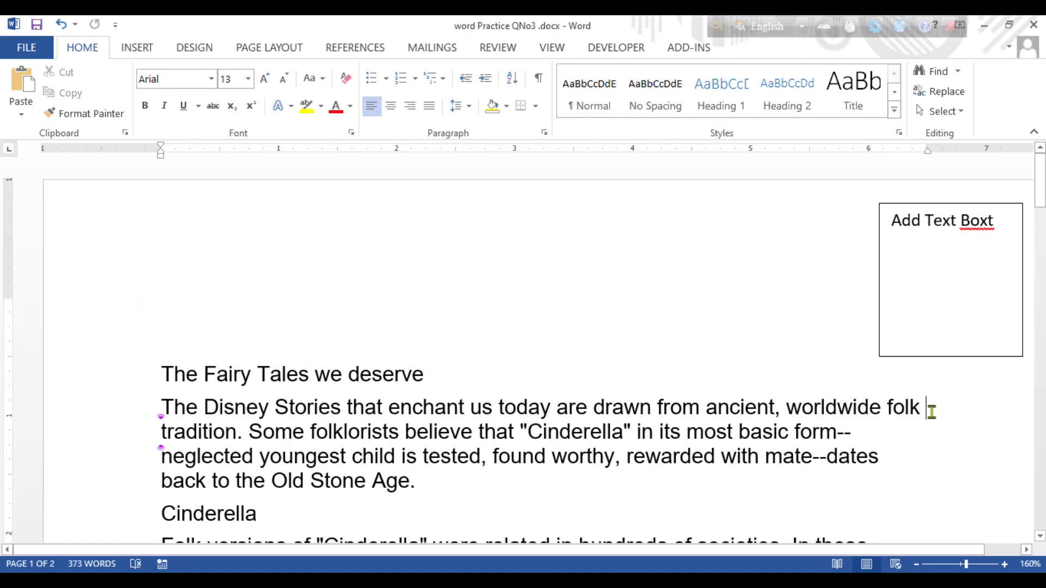
# Remove the outline from the "Add Text Boxt" text box and deselect it
pyautogui.click(974, 204)
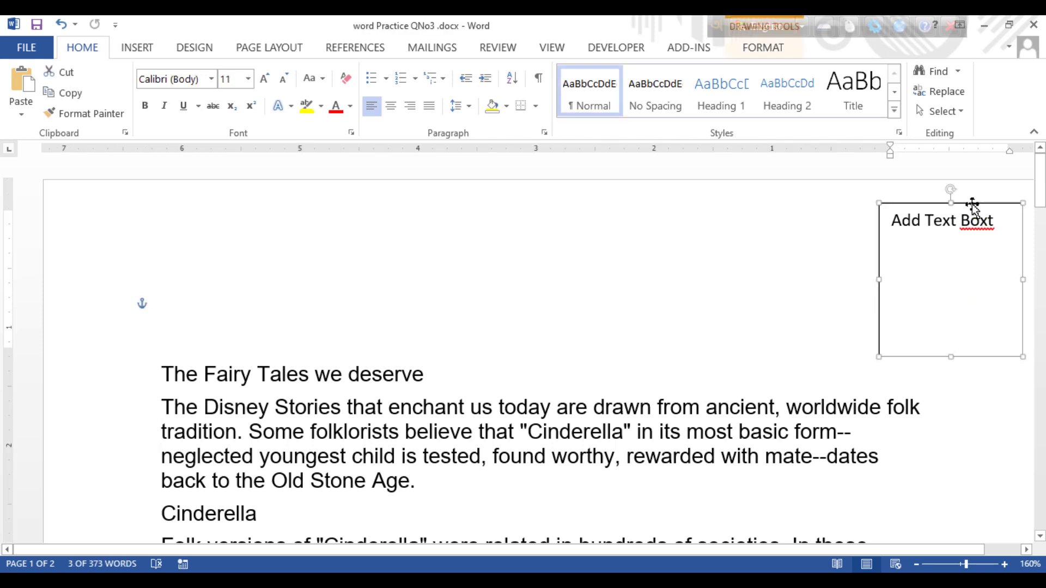
pyautogui.click(758, 50)
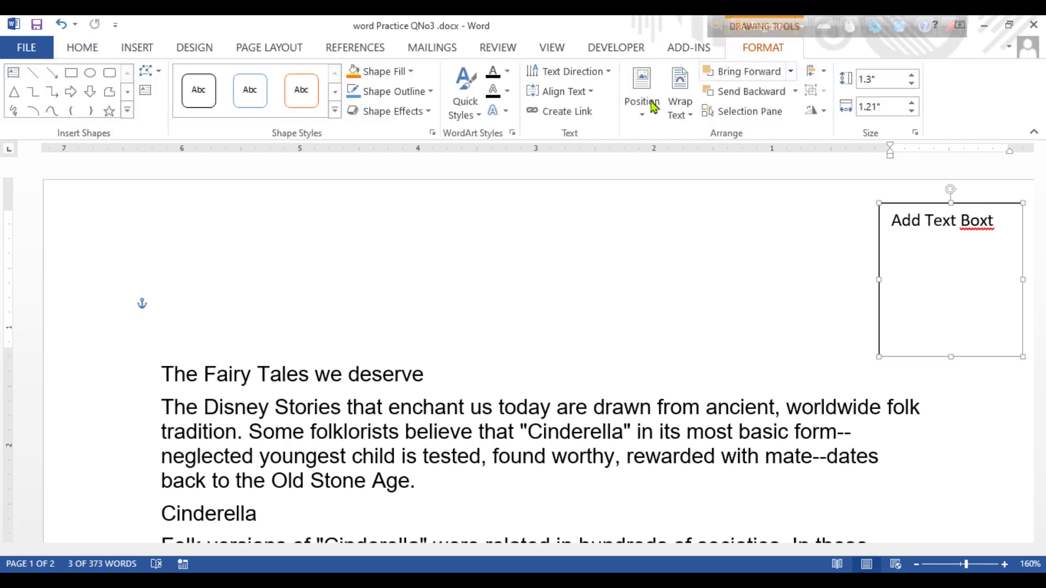
pyautogui.click(427, 92)
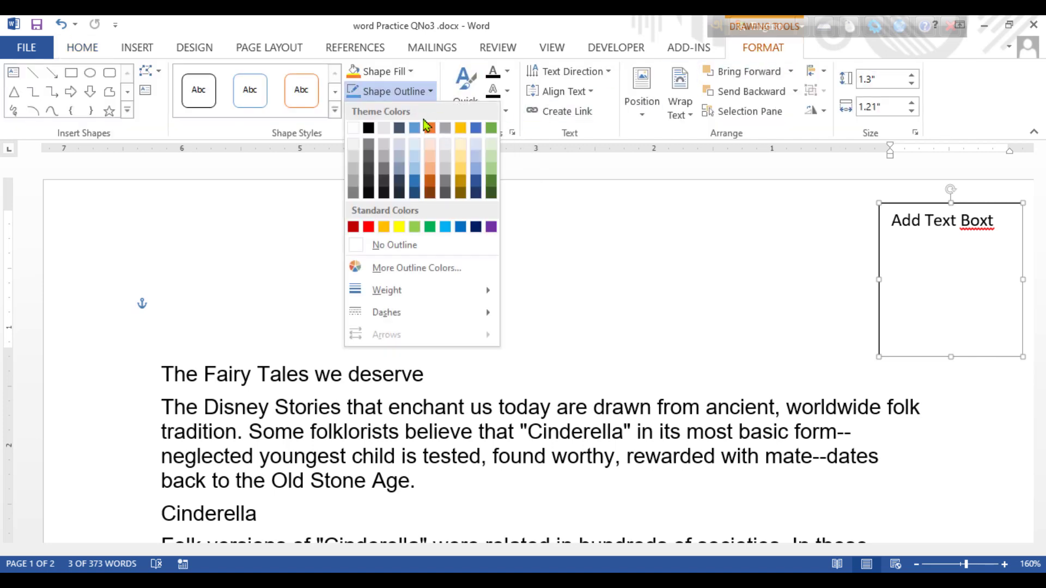
pyautogui.click(412, 246)
pyautogui.click(913, 296)
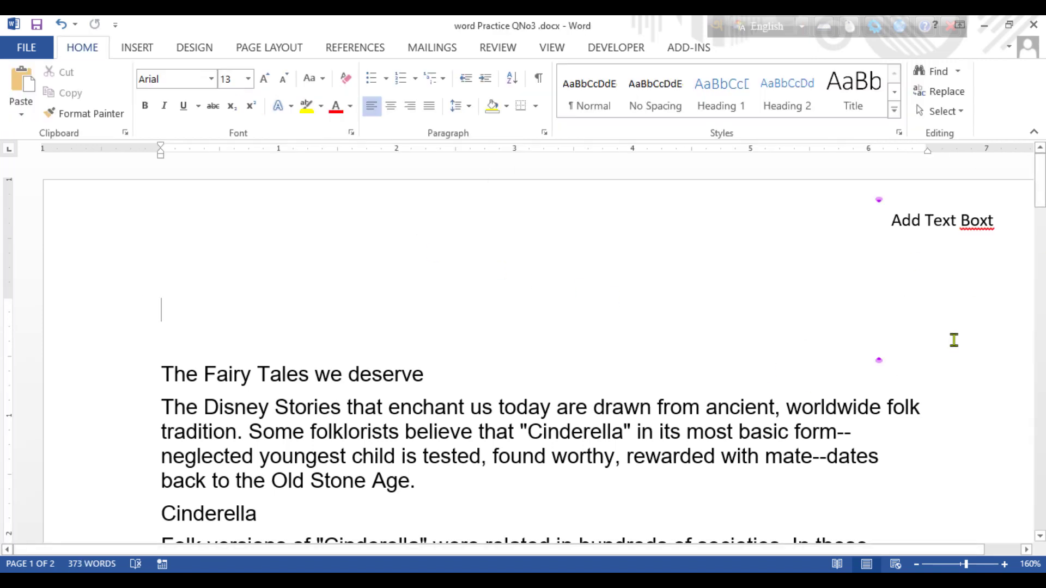
# Give the text box a 3 pt outline in the standard light blue color
pyautogui.click(964, 227)
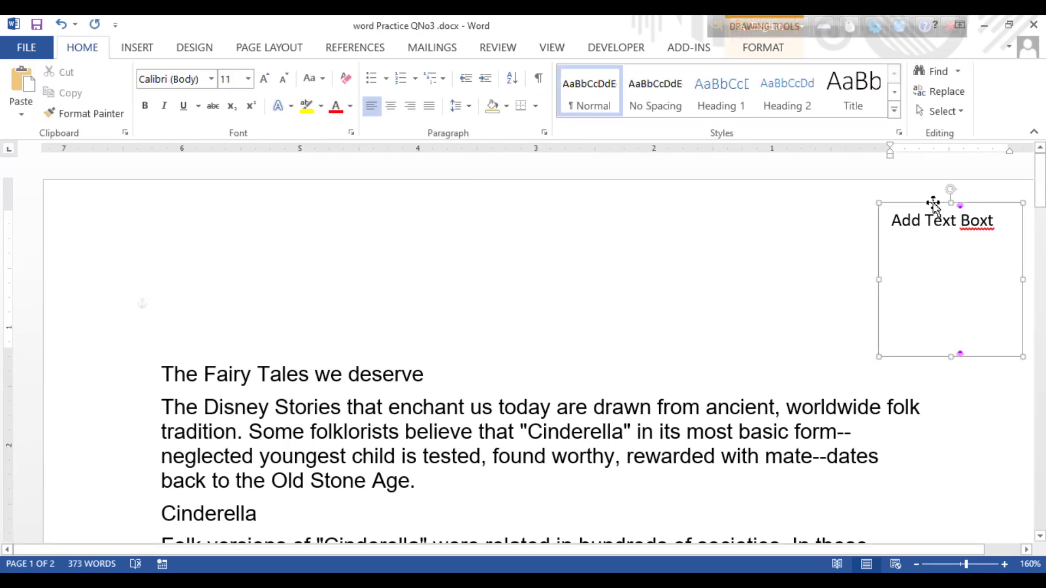
pyautogui.click(933, 205)
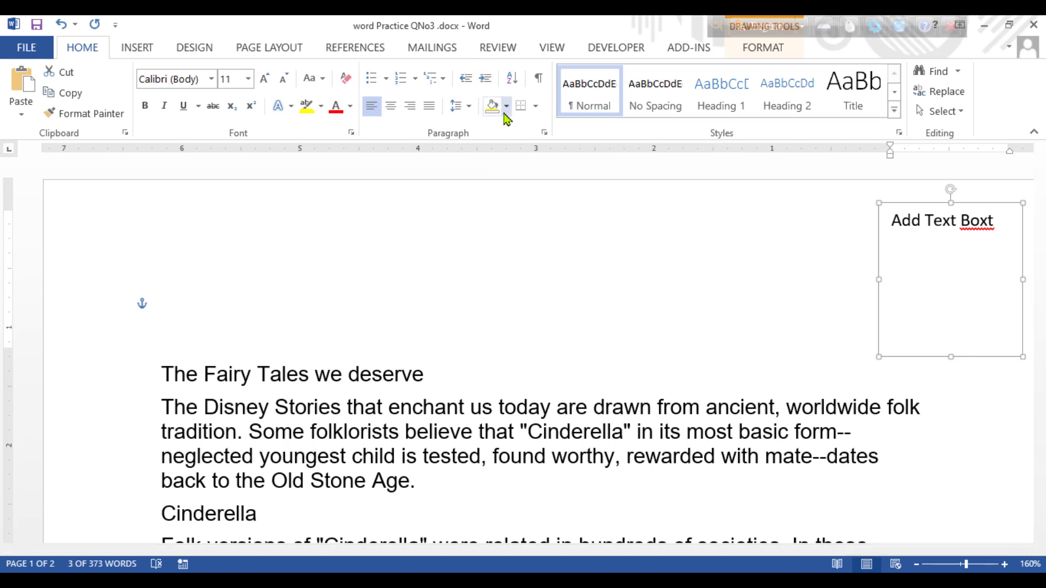
pyautogui.click(762, 48)
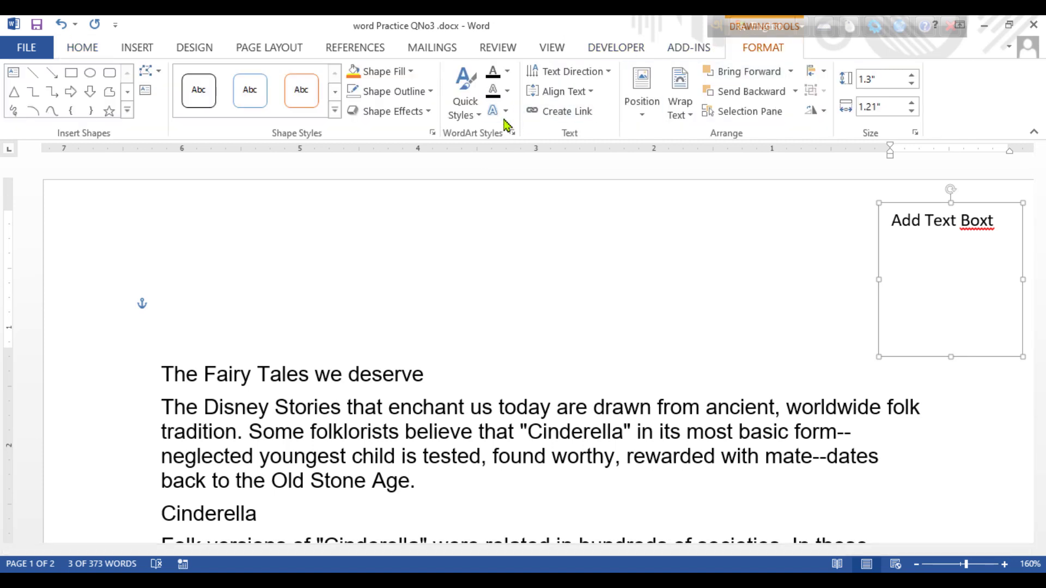
pyautogui.click(422, 91)
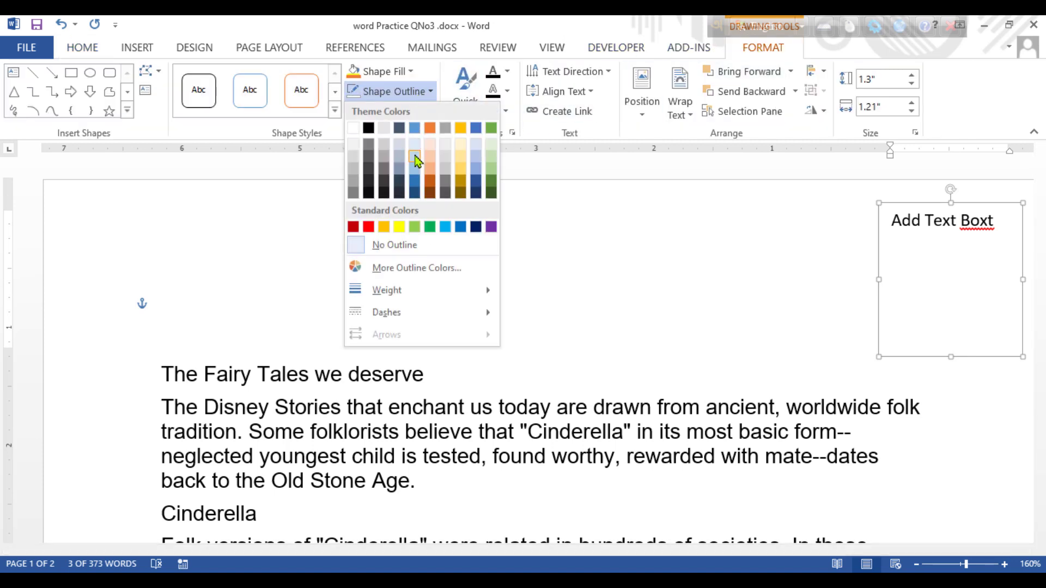
pyautogui.moveTo(422, 294)
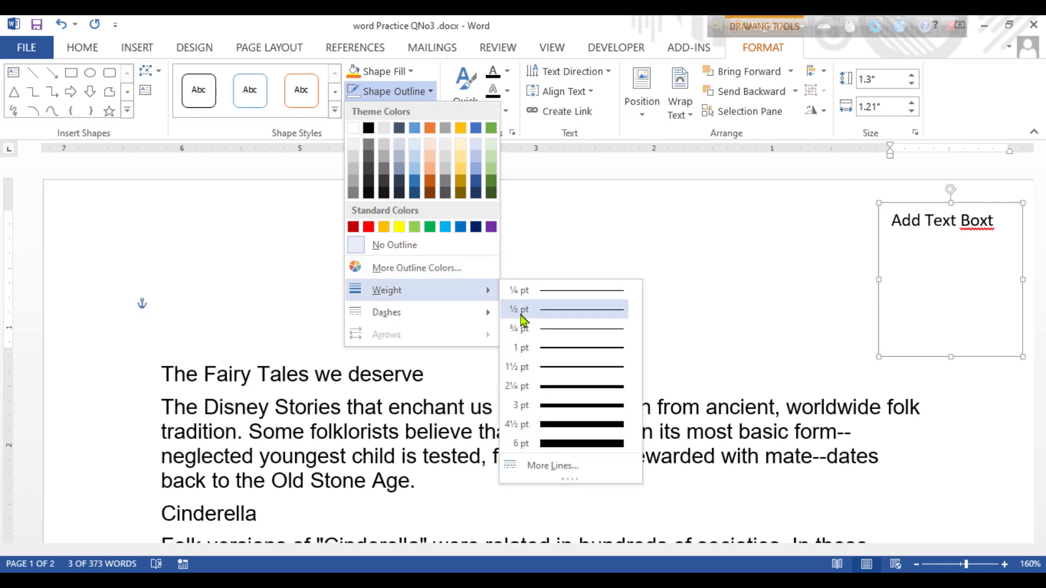
pyautogui.click(573, 400)
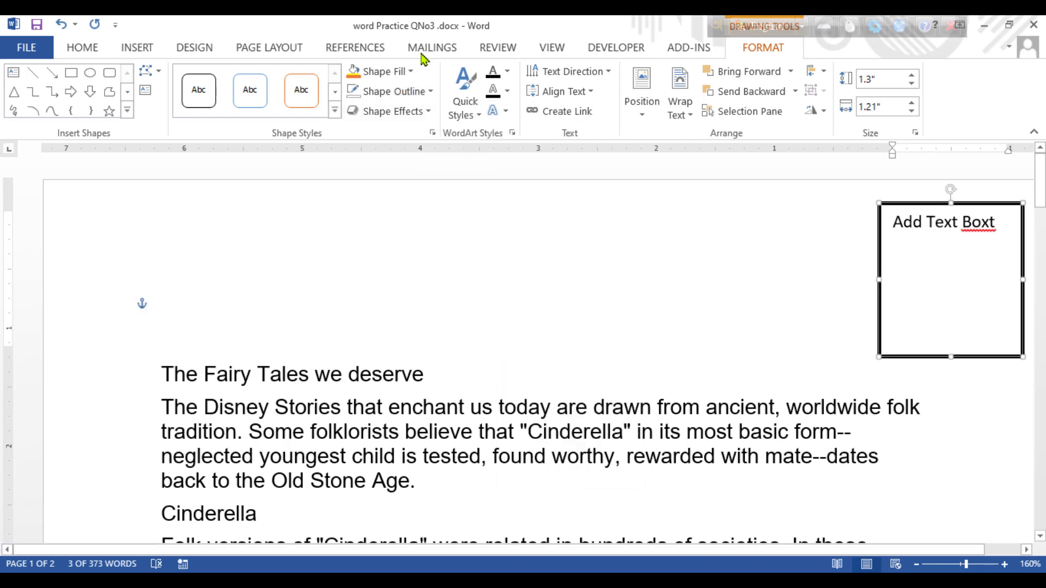
pyautogui.click(422, 92)
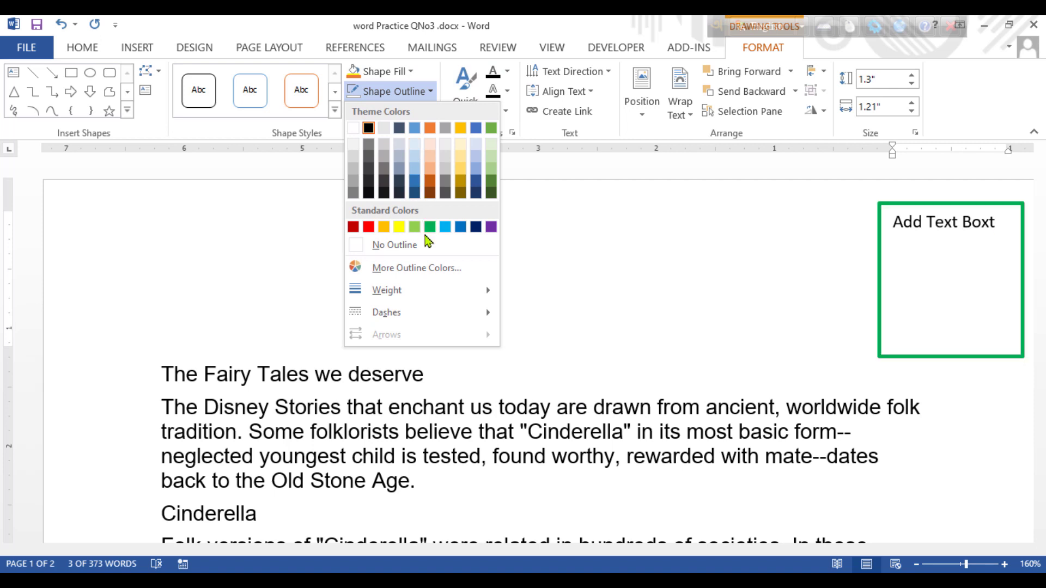
pyautogui.click(446, 228)
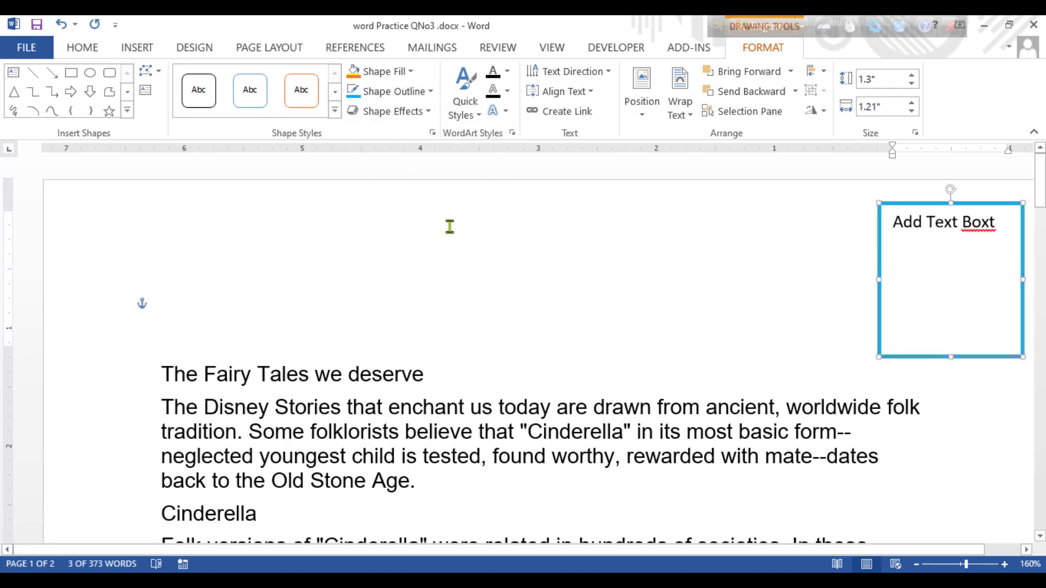
# Try a light gold fill on the text box, then set it to No Fill
pyautogui.click(412, 73)
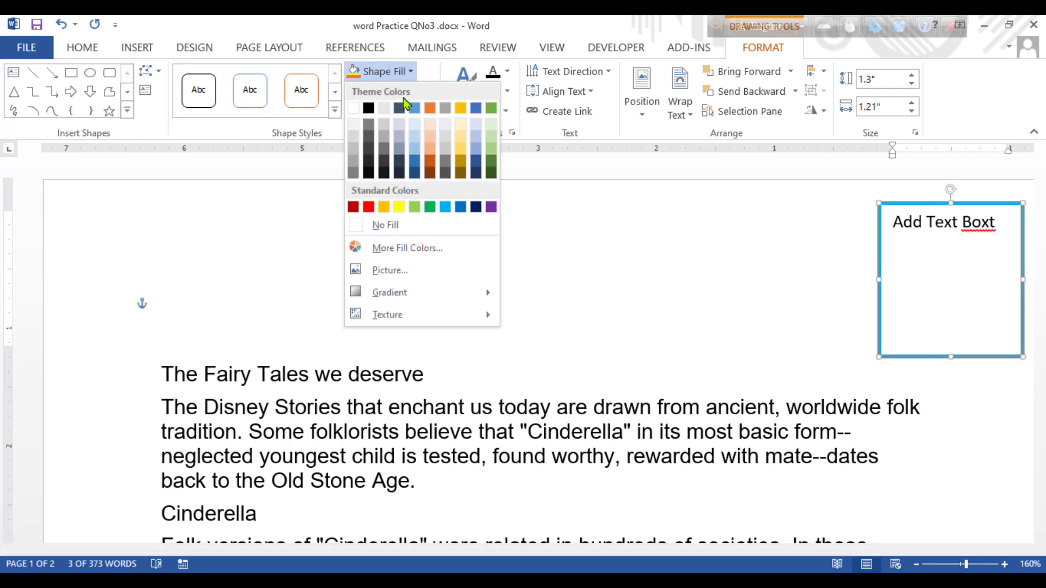
pyautogui.click(460, 142)
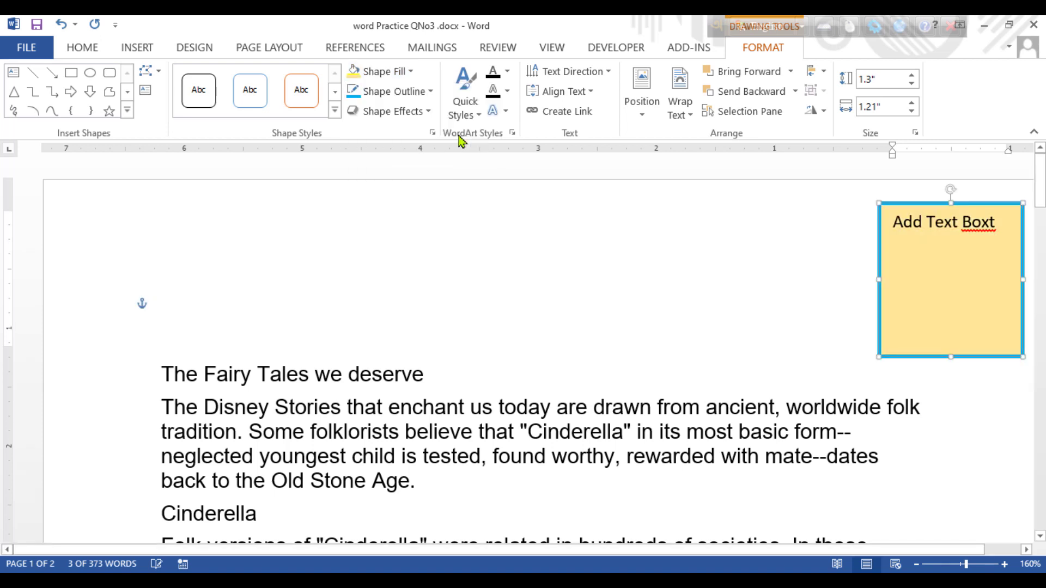
pyautogui.click(412, 73)
pyautogui.click(409, 230)
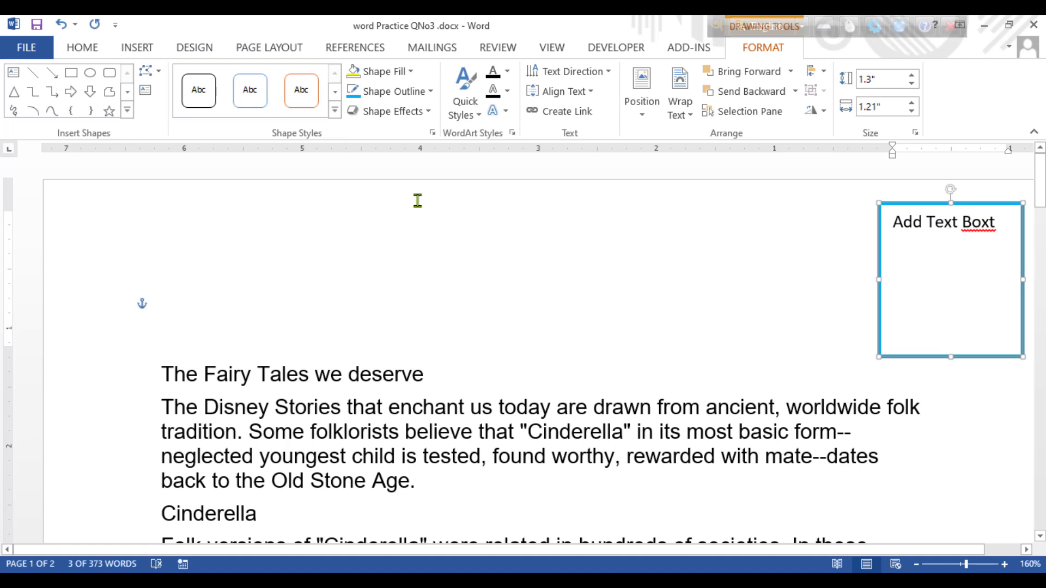
# Try rotating the text box's text by 90° and 270°, then return it to Horizontal
pyautogui.click(558, 76)
pyautogui.click(571, 164)
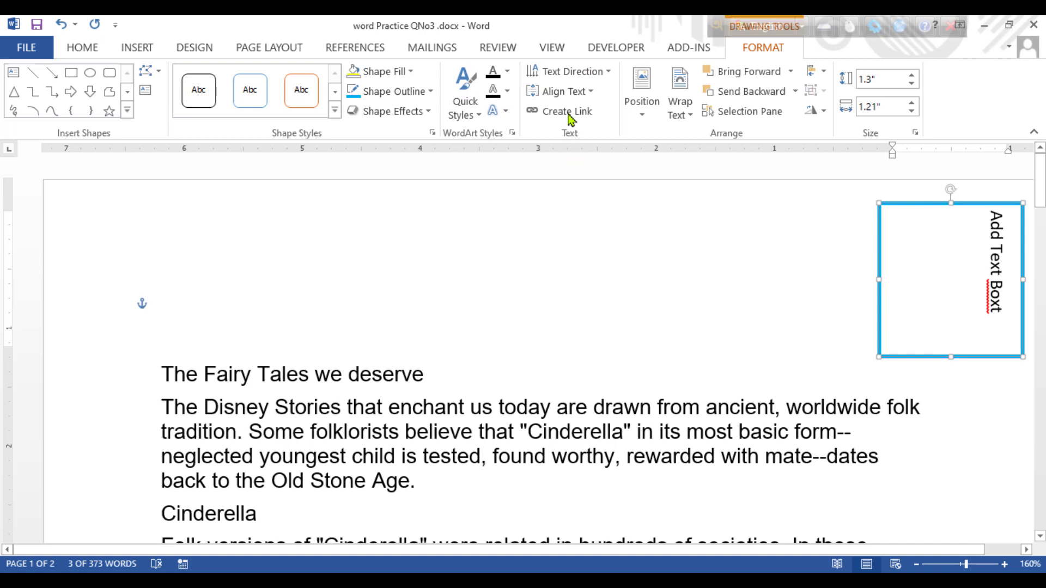
pyautogui.click(553, 72)
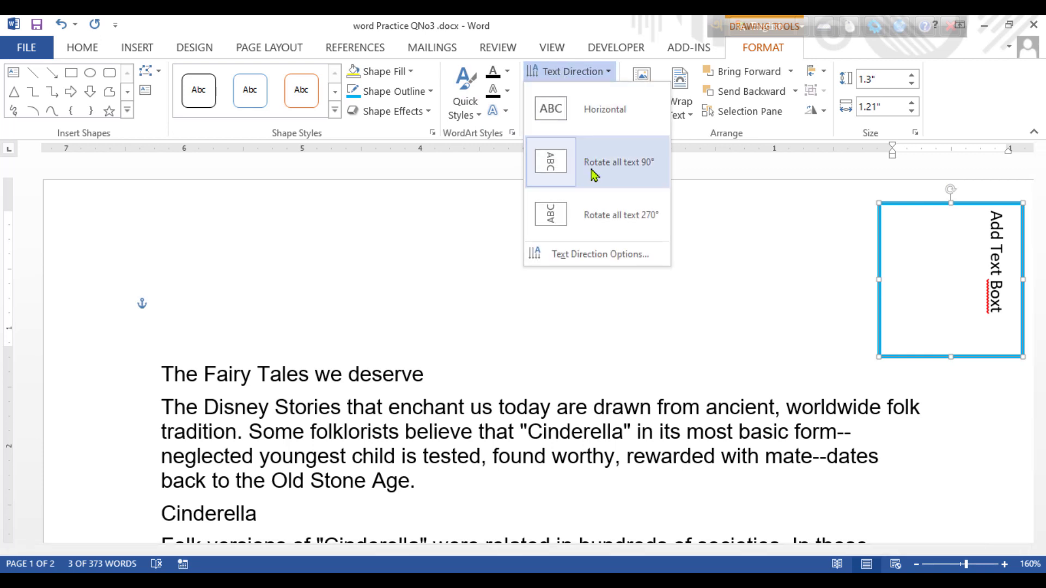
pyautogui.click(602, 216)
pyautogui.click(567, 71)
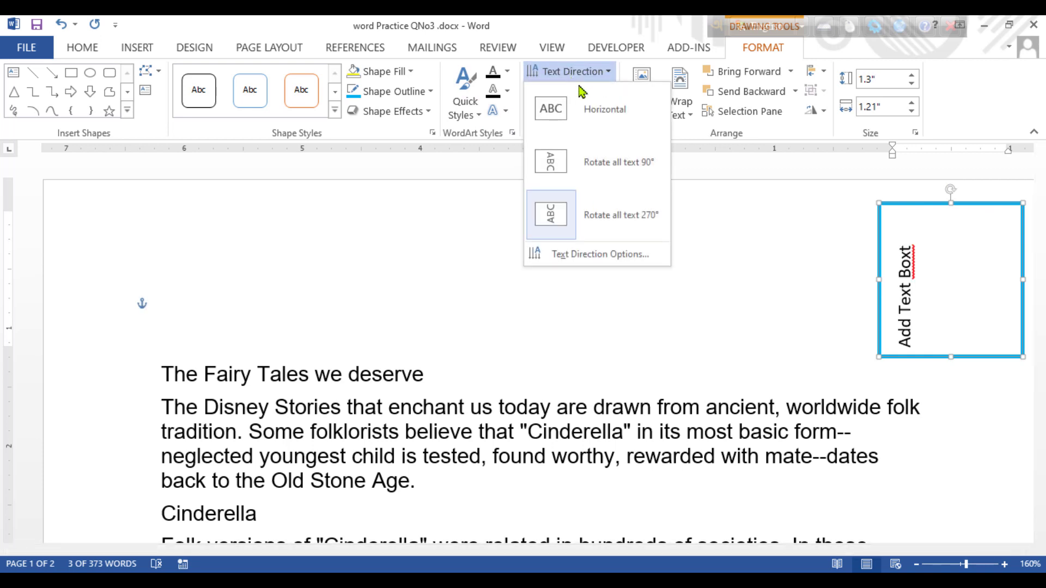
pyautogui.click(602, 108)
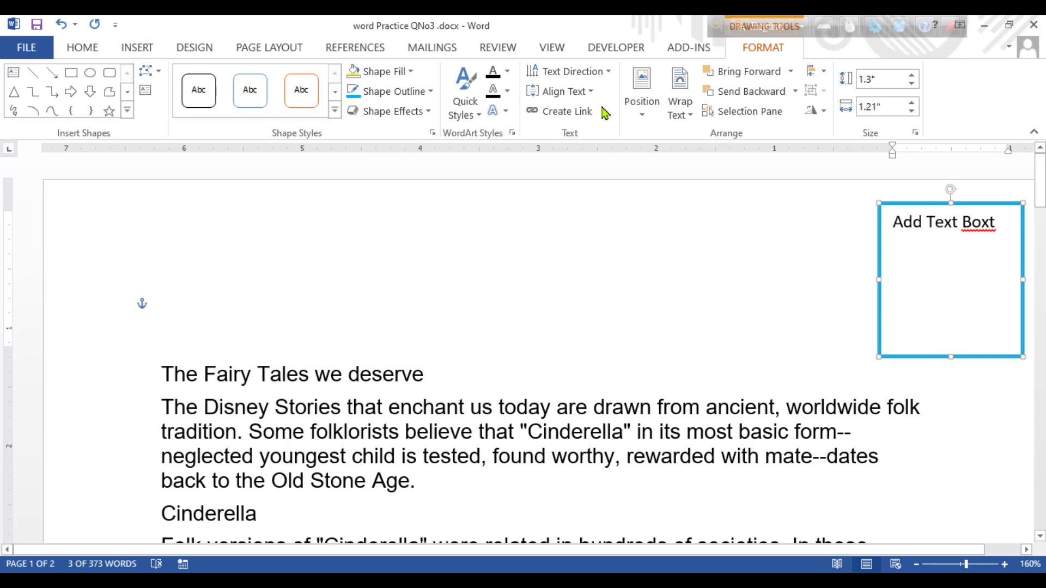
# Try top, middle and bottom vertical alignment for the text box's text, then settle on Middle
pyautogui.click(577, 93)
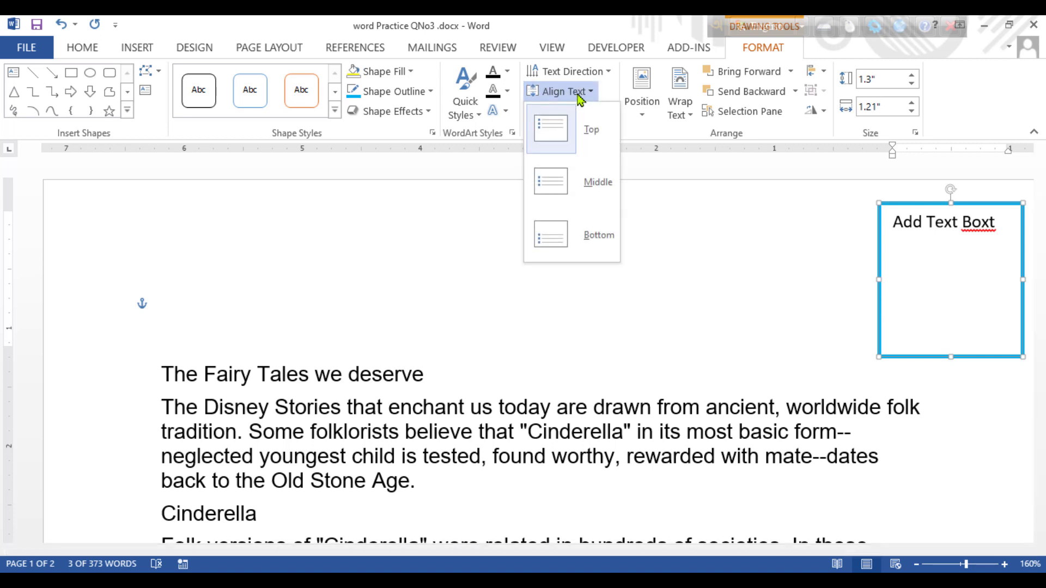
pyautogui.click(581, 130)
pyautogui.click(582, 92)
pyautogui.click(587, 189)
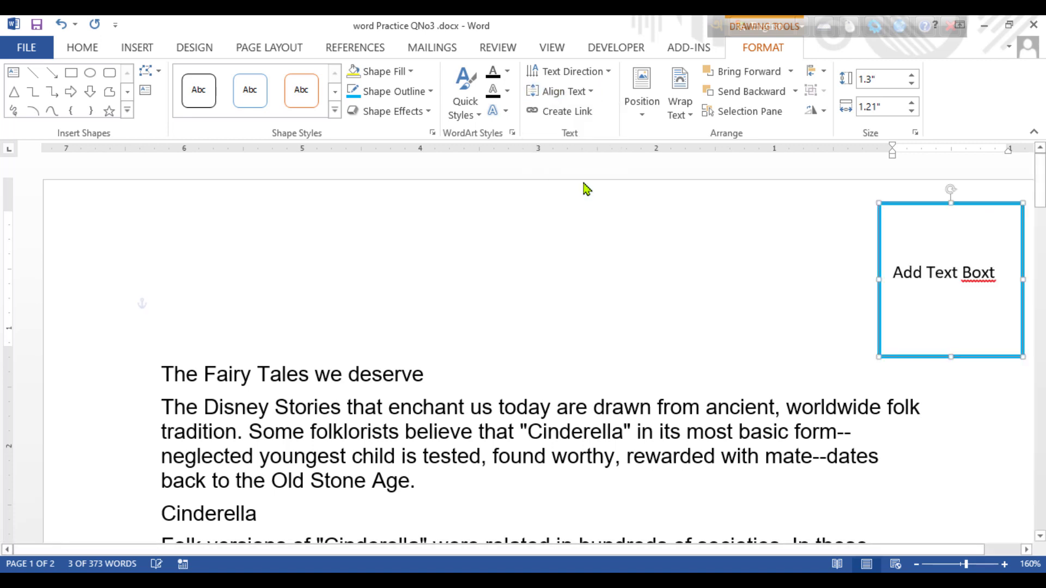
pyautogui.click(582, 92)
pyautogui.click(587, 235)
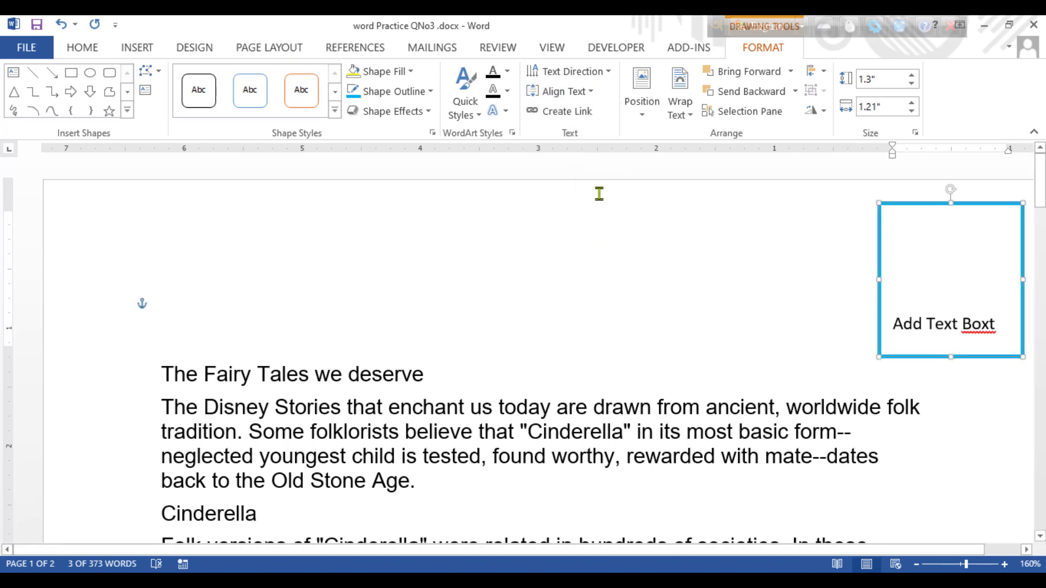
pyautogui.click(581, 92)
pyautogui.click(564, 184)
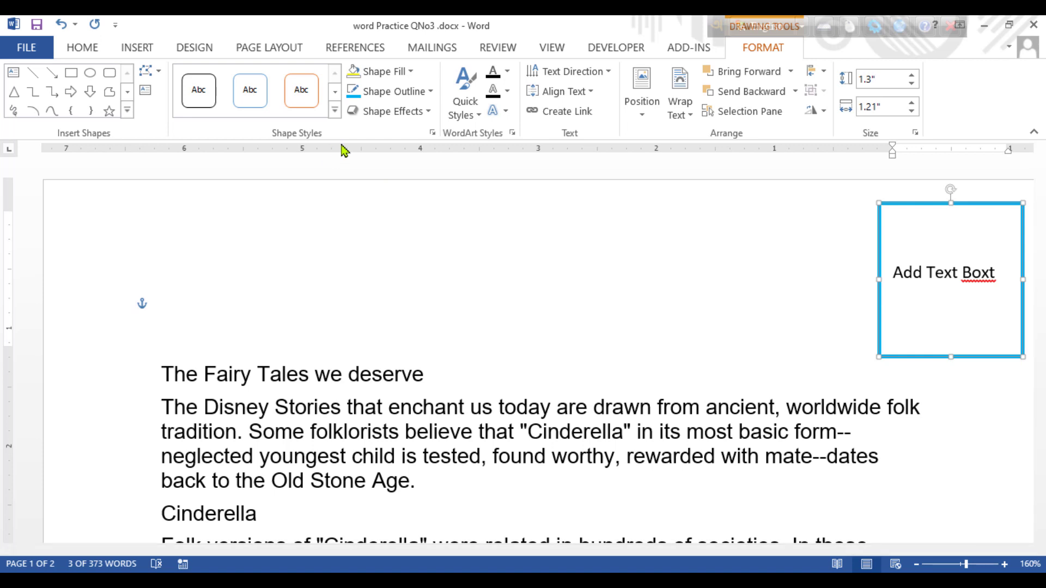
# Try the solid gold, green and gray shape styles and the light blue gradient style on the text box
pyautogui.click(335, 93)
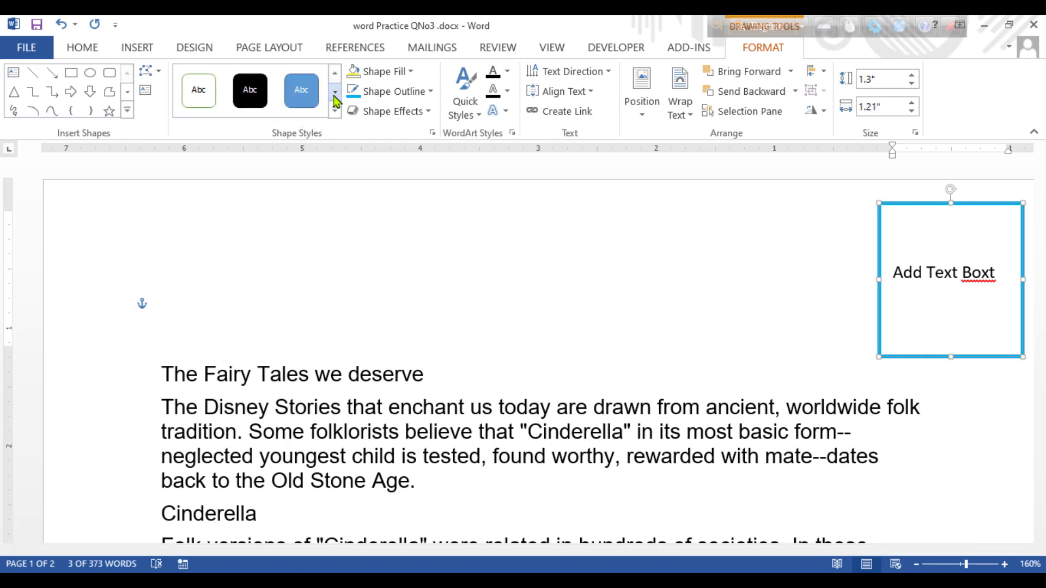
pyautogui.click(334, 93)
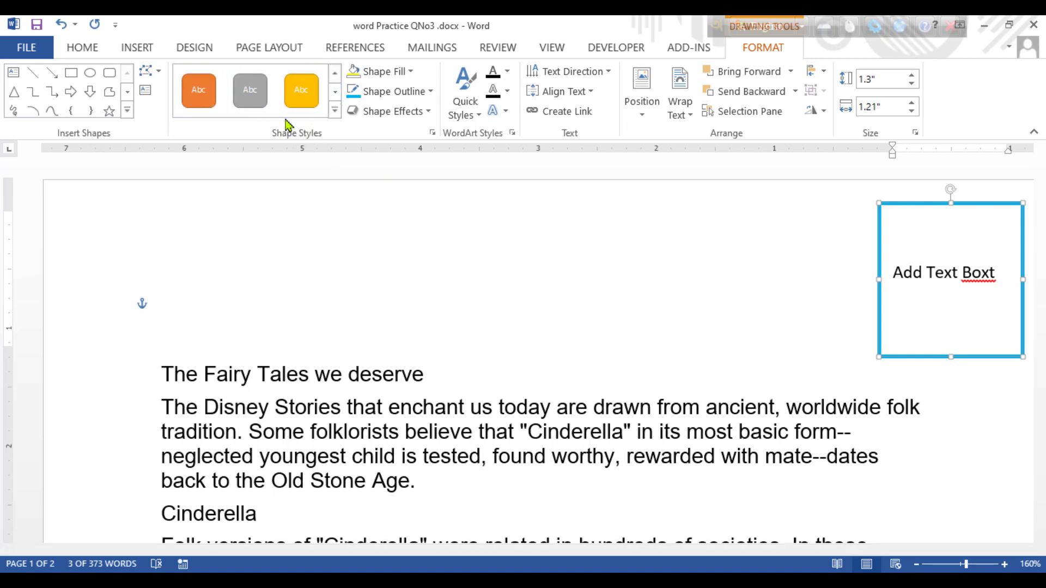
pyautogui.click(302, 94)
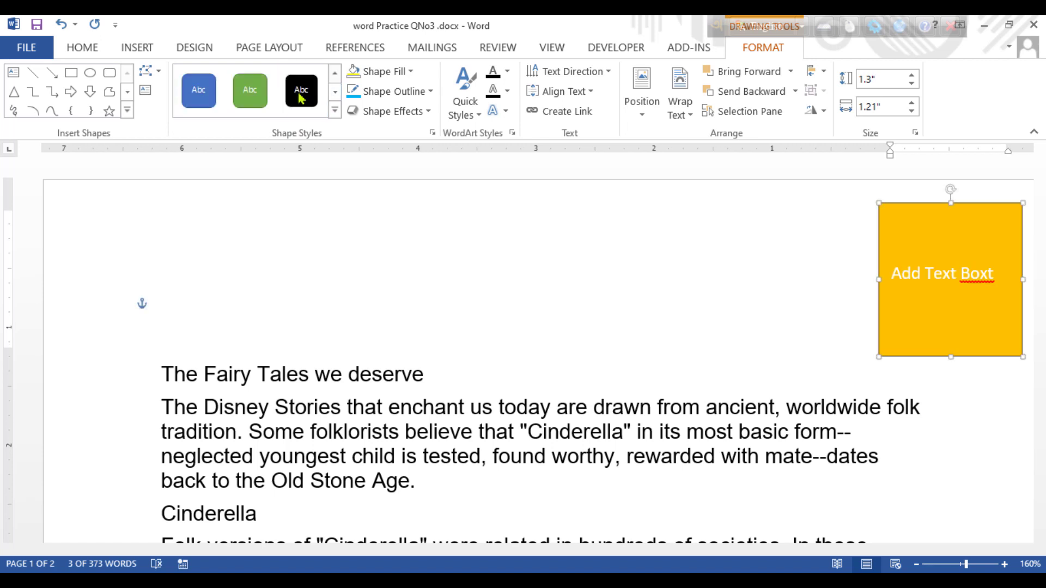
pyautogui.click(250, 94)
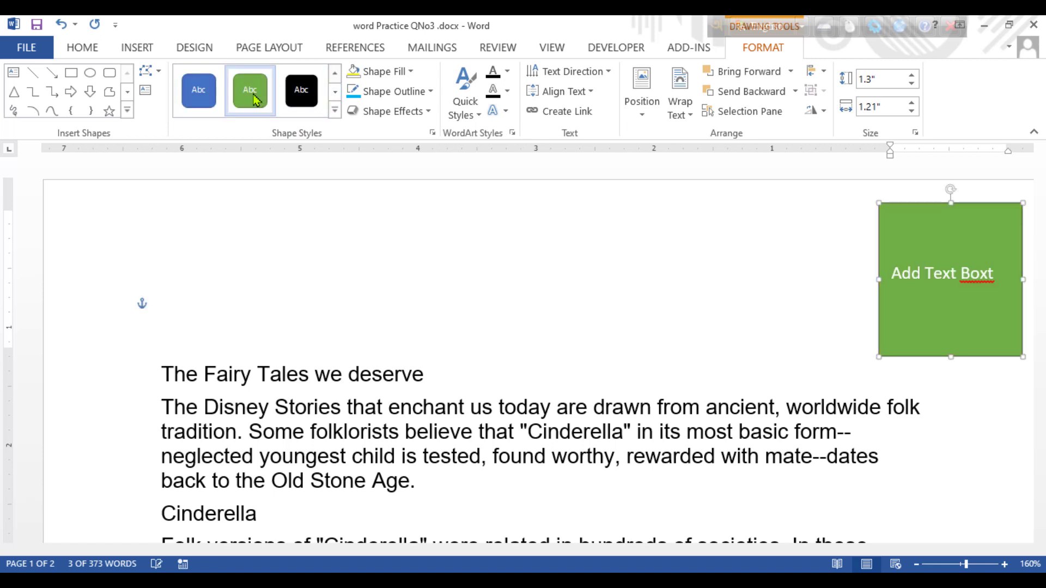
pyautogui.click(334, 93)
pyautogui.click(301, 91)
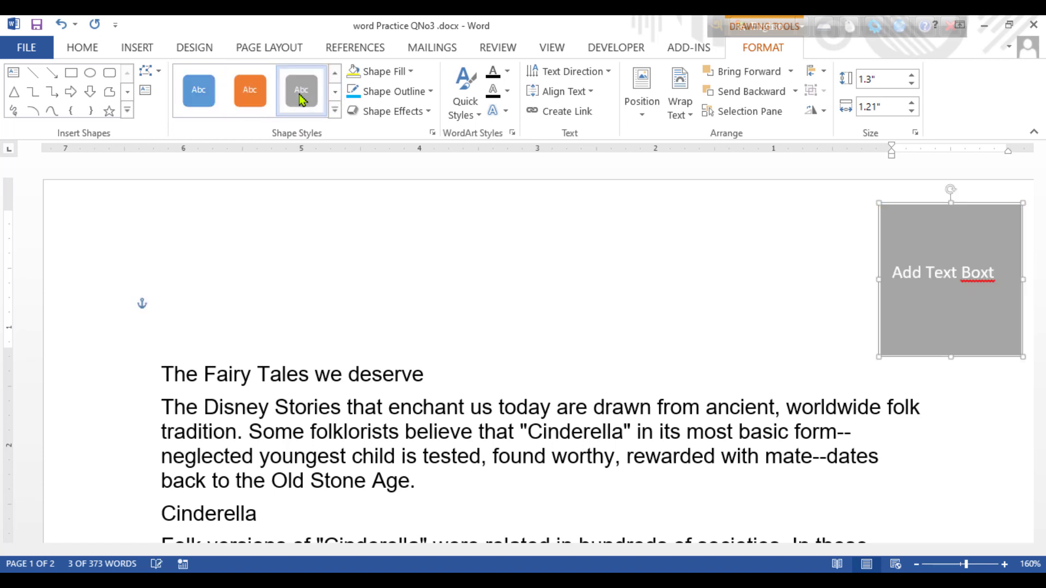
pyautogui.click(335, 96)
pyautogui.click(255, 98)
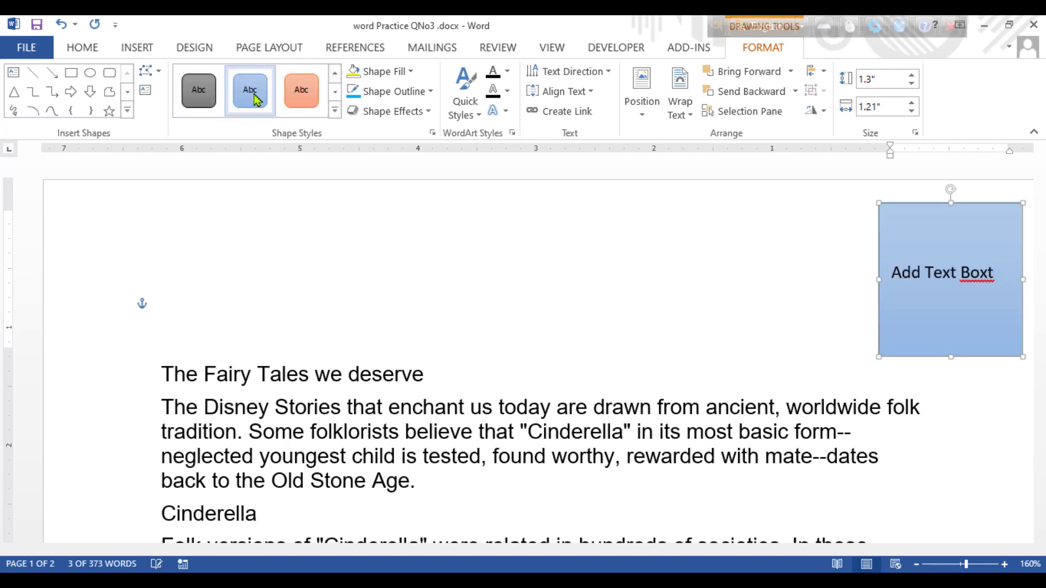
# Try the black and green gradient shape styles on the text box, then apply the dark blue gradient style with white text
pyautogui.click(335, 92)
pyautogui.click(335, 92)
pyautogui.click(335, 92)
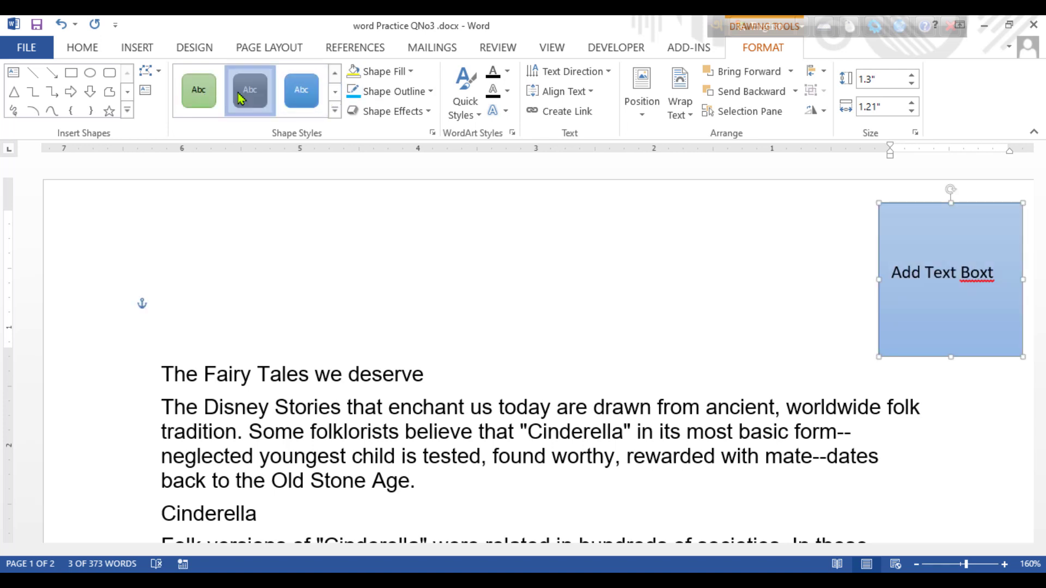
pyautogui.click(240, 98)
pyautogui.click(333, 93)
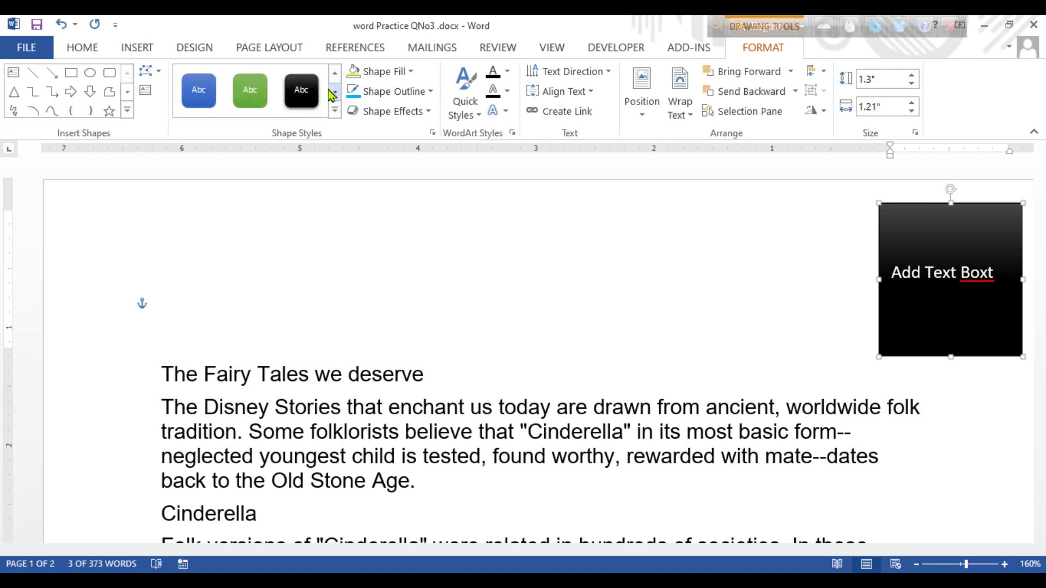
pyautogui.click(252, 98)
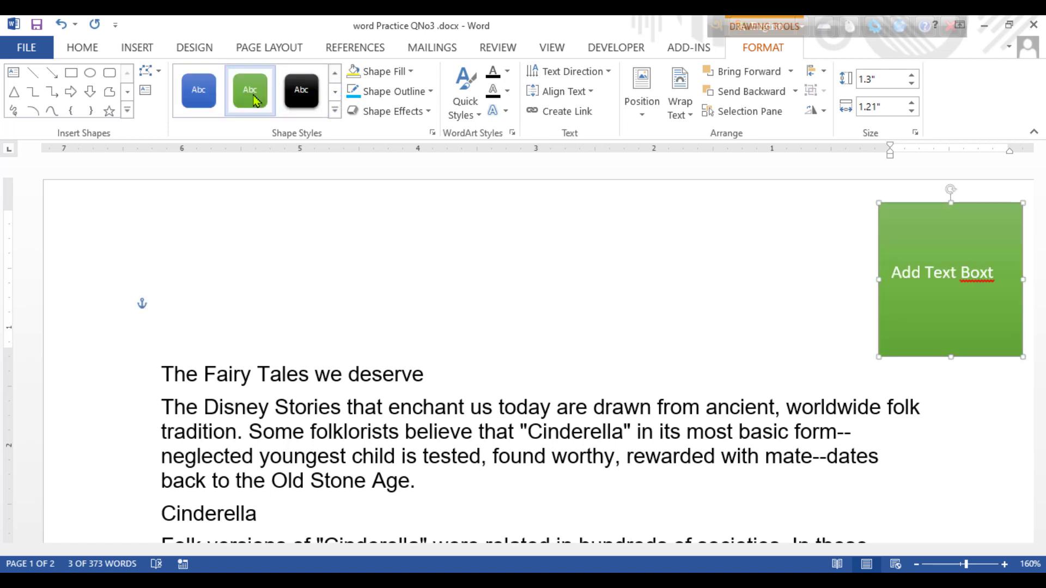
pyautogui.click(199, 97)
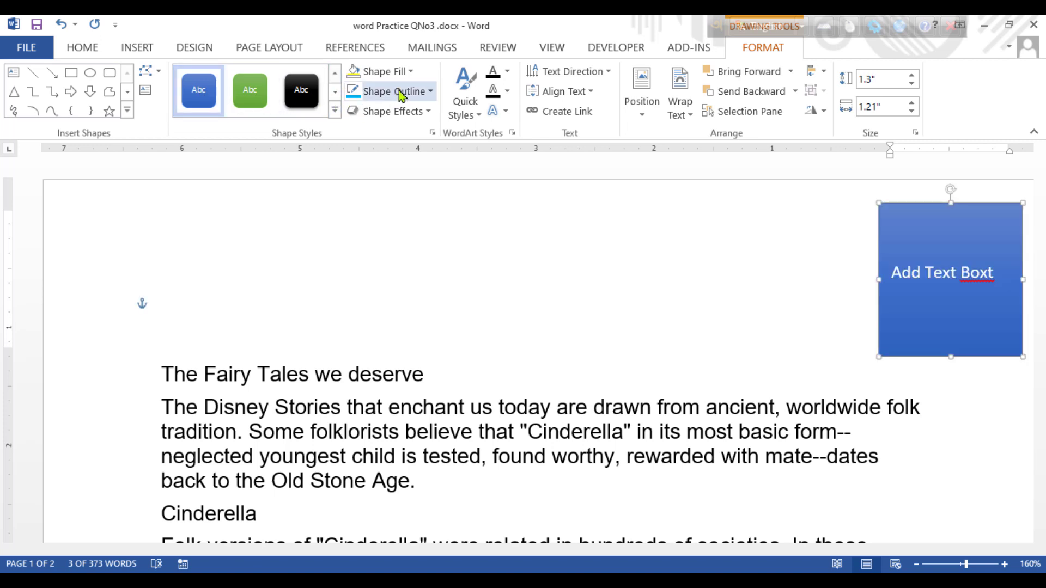
# Remove the text box's fill and give it a red outline
pyautogui.click(409, 73)
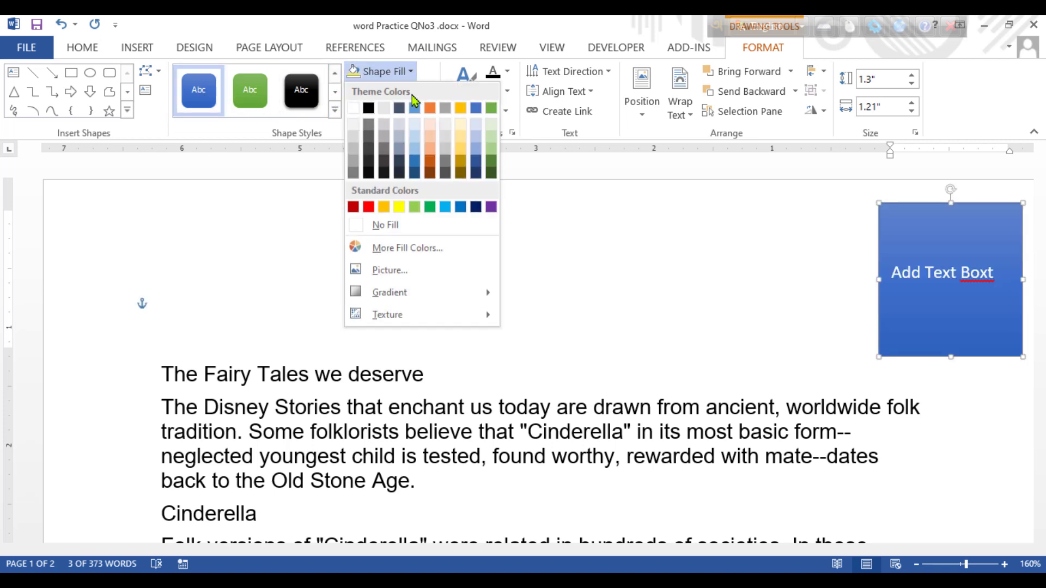
pyautogui.click(400, 224)
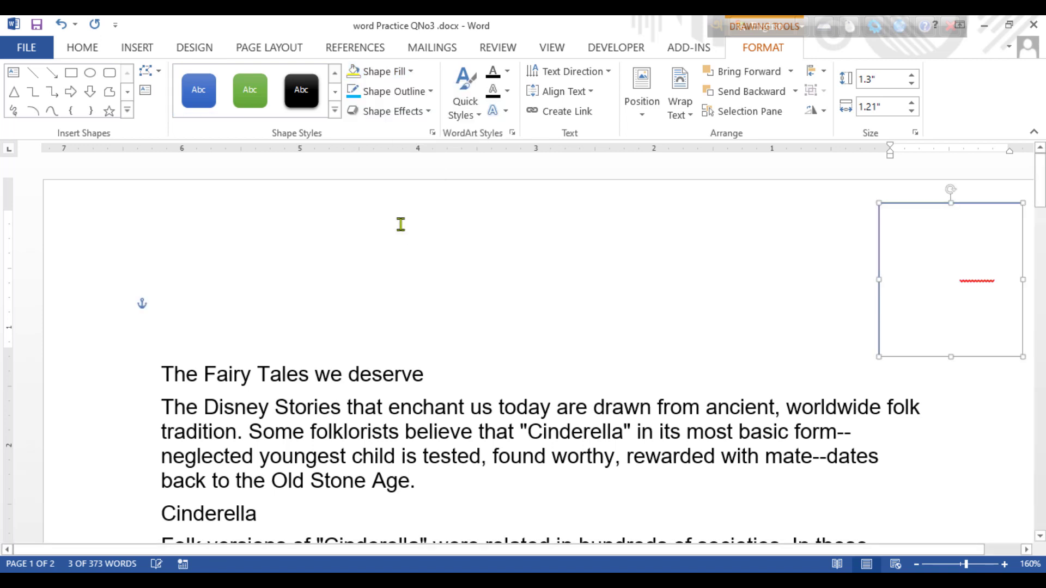
pyautogui.click(414, 94)
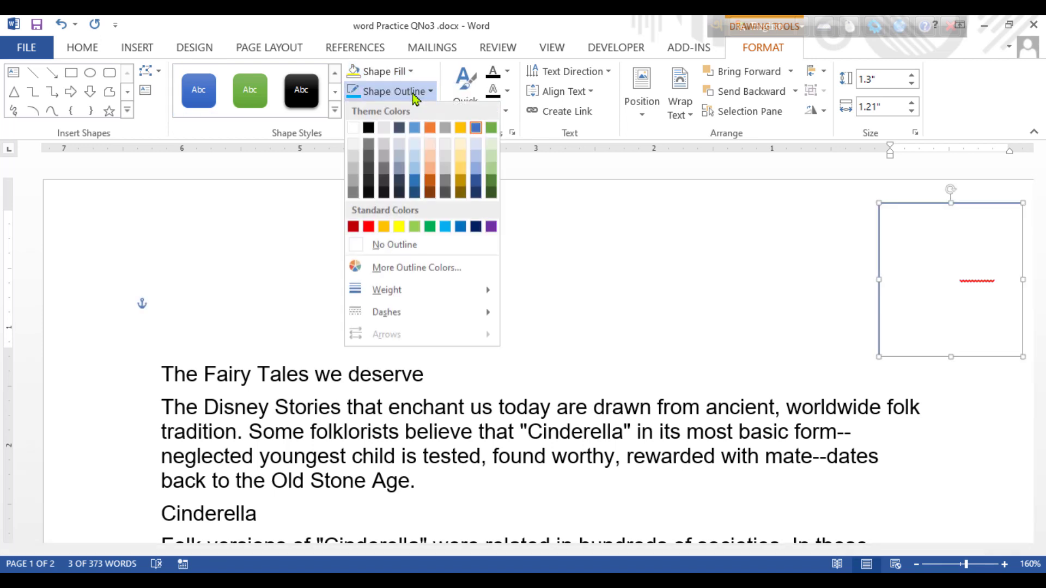
pyautogui.click(369, 227)
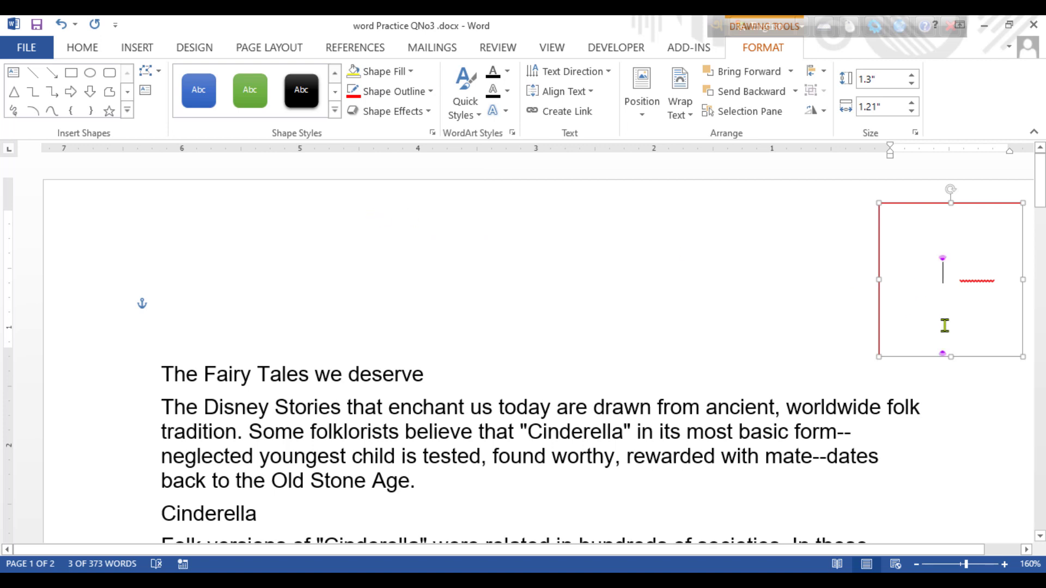
# Select all the text in the text box and set its font color to black
pyautogui.hotkey('ctrl', 'v')
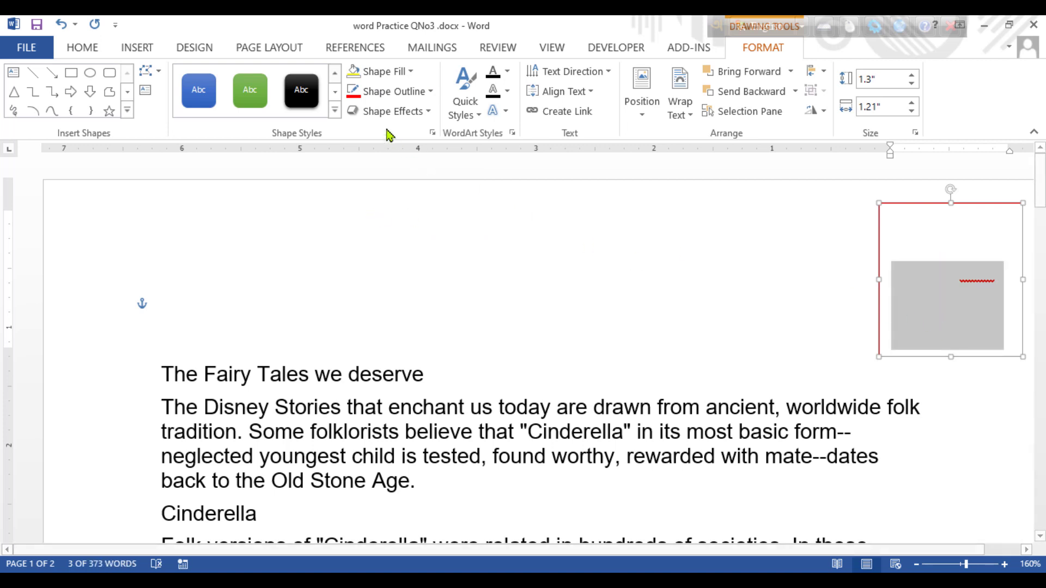
pyautogui.click(81, 49)
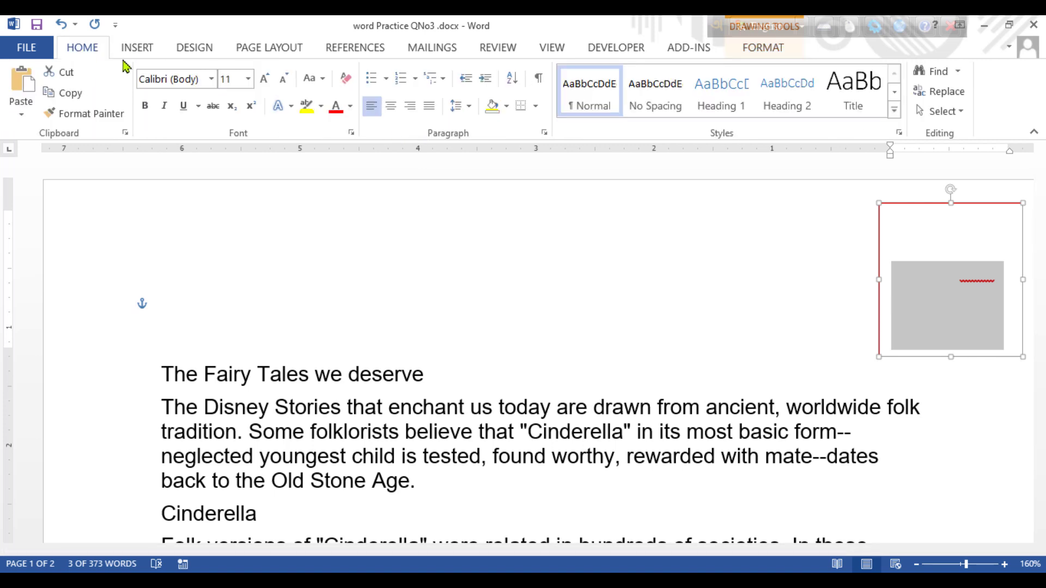
pyautogui.click(349, 106)
pyautogui.click(346, 135)
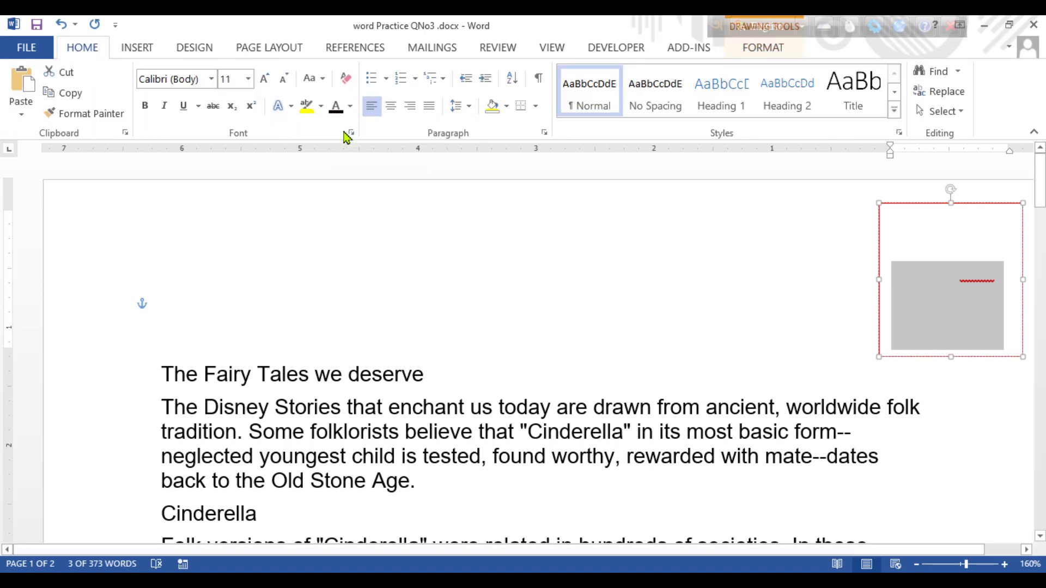
pyautogui.click(909, 267)
pyautogui.moveTo(897, 217); pyautogui.dragTo(985, 304)
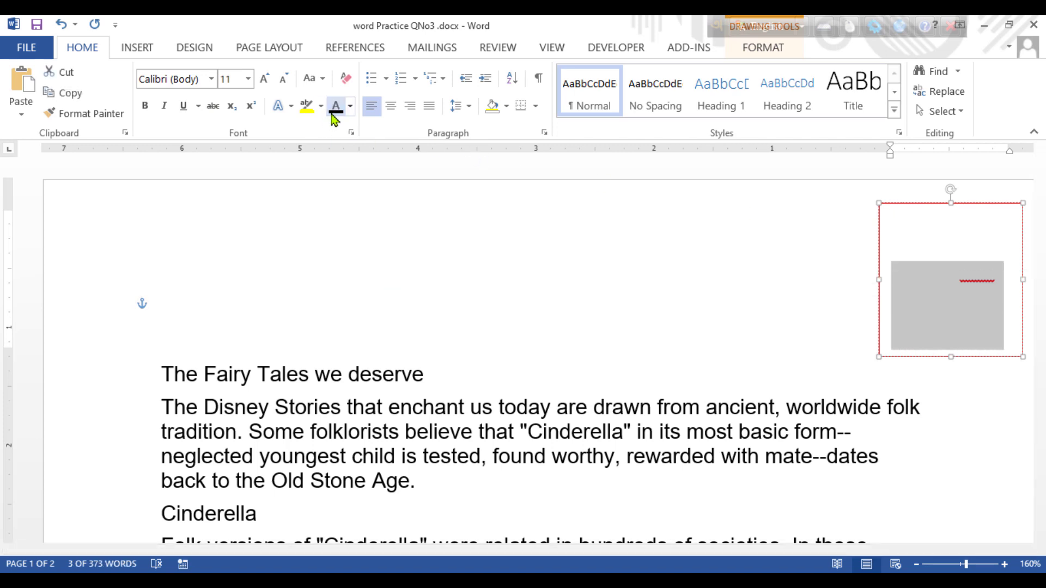
pyautogui.click(349, 106)
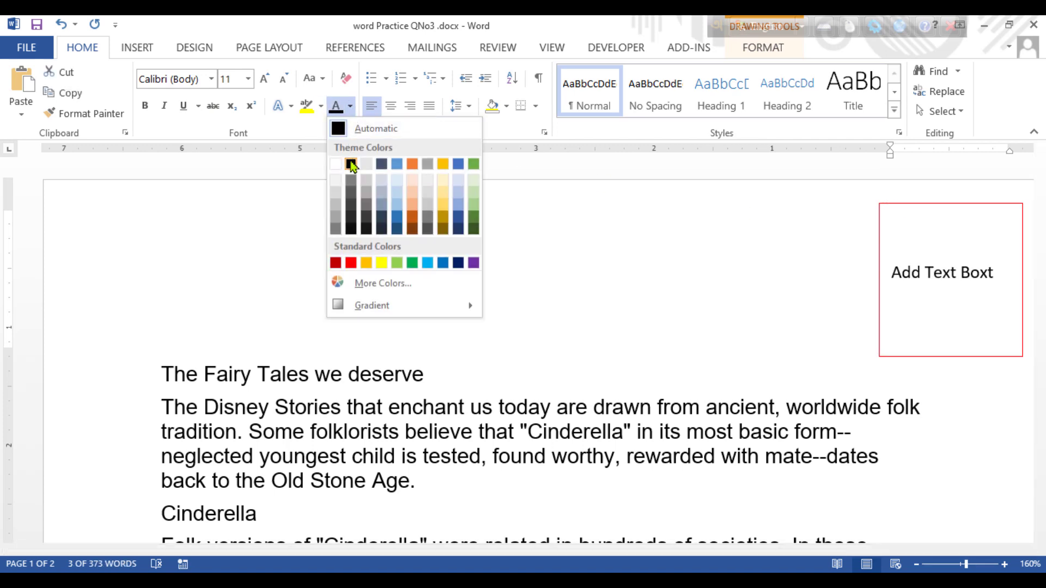
pyautogui.click(354, 167)
pyautogui.click(395, 234)
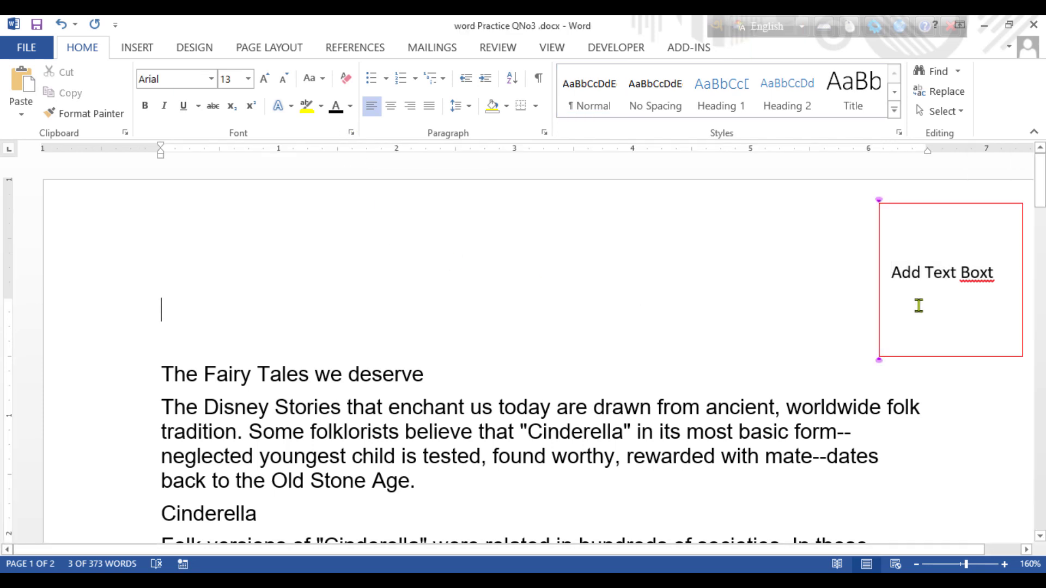
# Correct the misspelled "Boxt" to "Box" and move the text box to the upper middle of the page
pyautogui.click(982, 278)
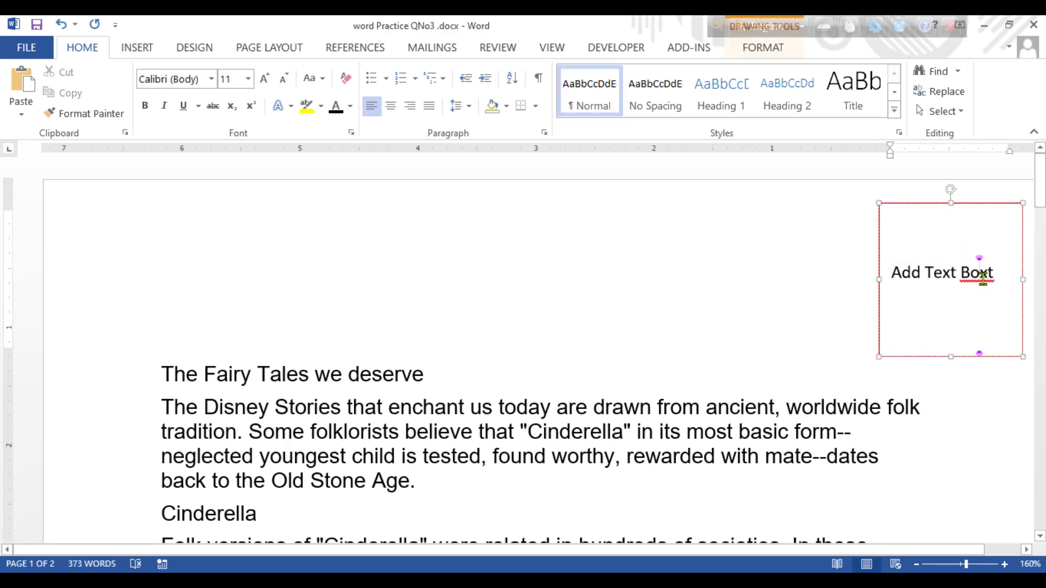
pyautogui.rightClick(980, 277)
pyautogui.click(913, 360)
pyautogui.moveTo(883, 213); pyautogui.dragTo(81, 321)
pyautogui.moveTo(127, 269); pyautogui.dragTo(582, 205)
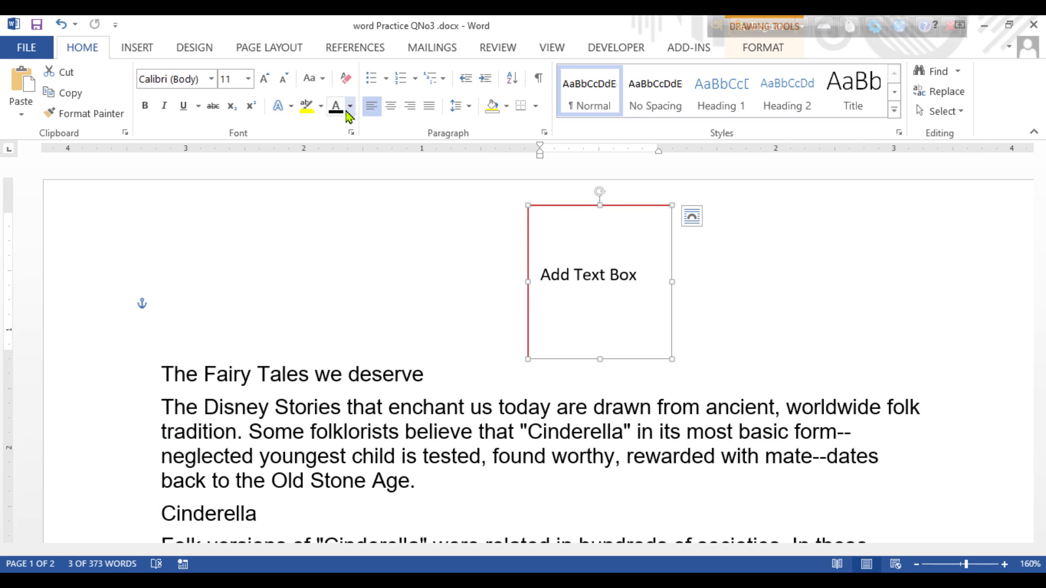
# Shrink the text box to about 1.05" high by 0.75" wide and rotate it clockwise so its text slants downward
pyautogui.click(764, 48)
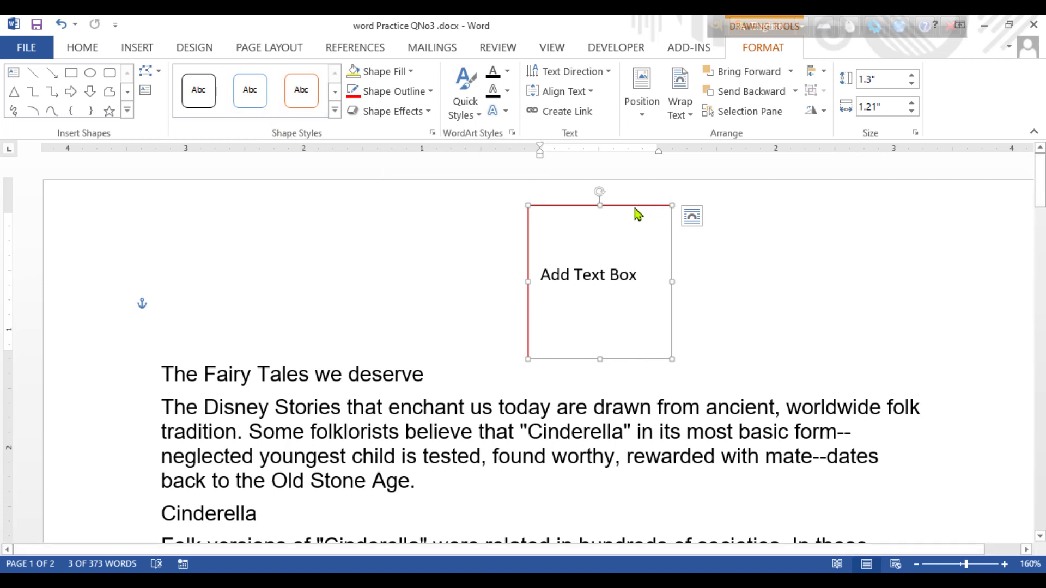
pyautogui.click(812, 110)
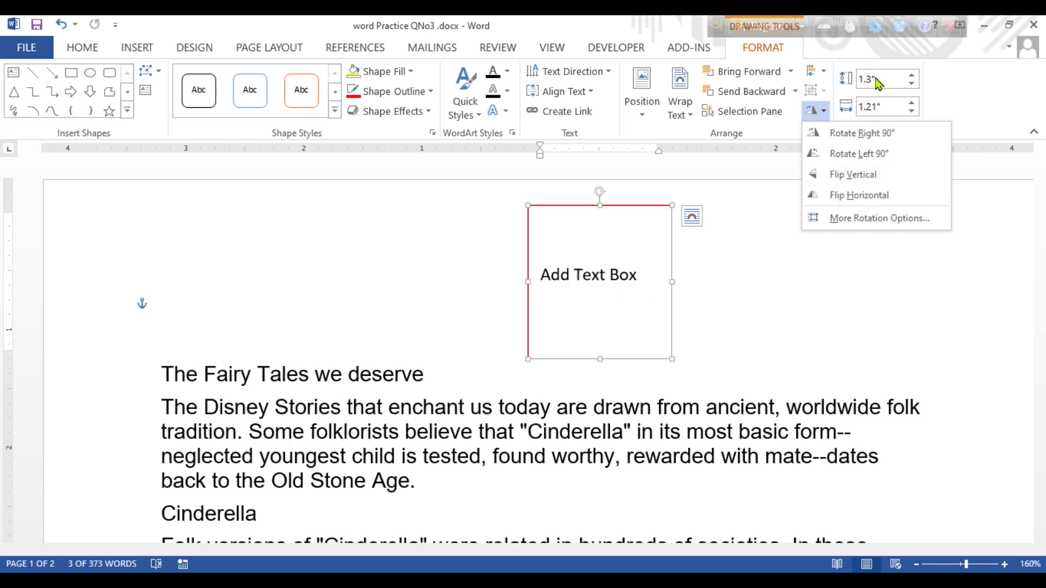
pyautogui.click(779, 250)
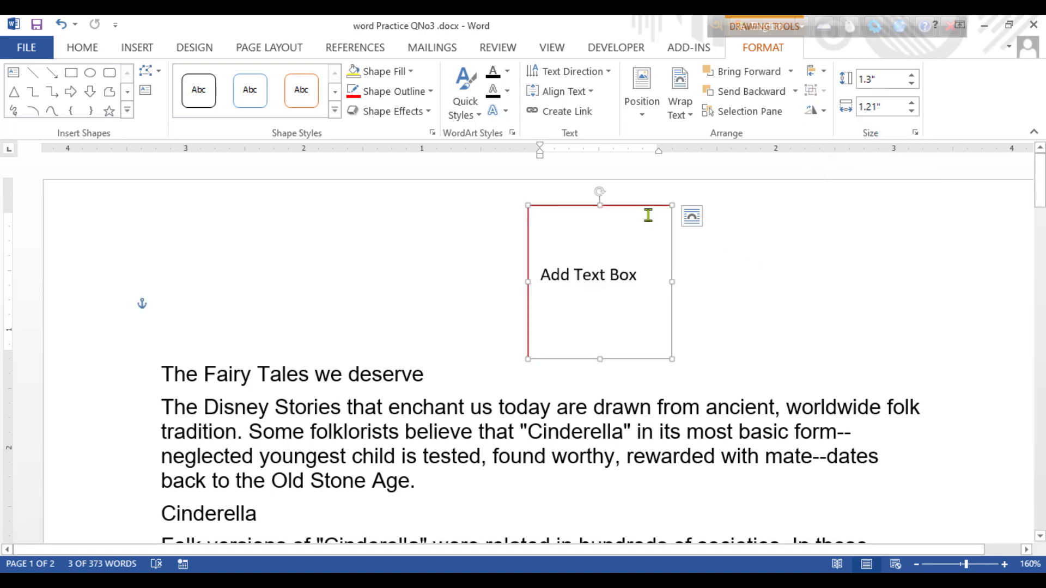
pyautogui.moveTo(670, 202); pyautogui.dragTo(665, 236)
pyautogui.click(720, 253)
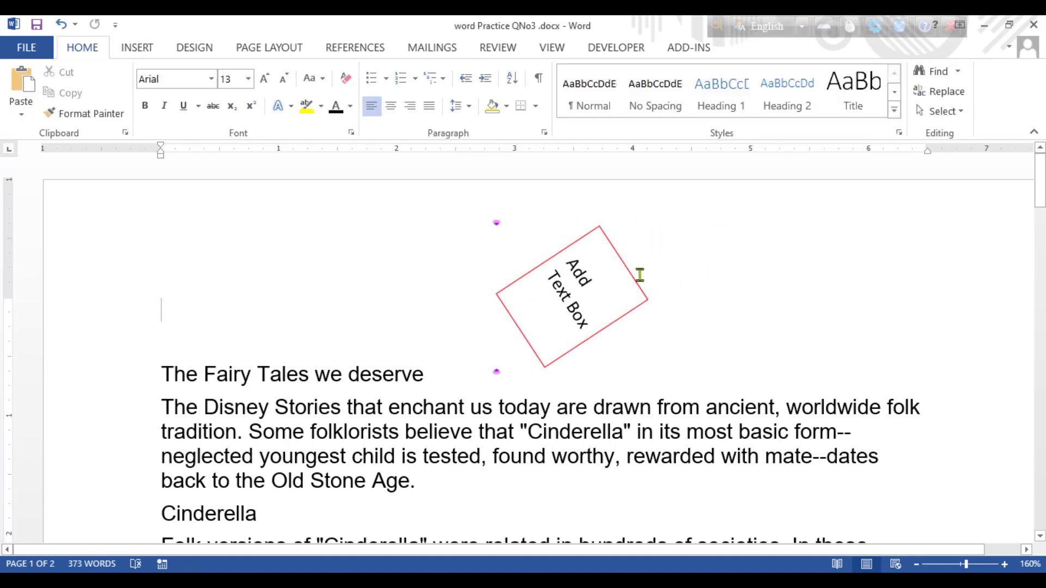
# Remove the outline from the rotated text box
pyautogui.click(624, 265)
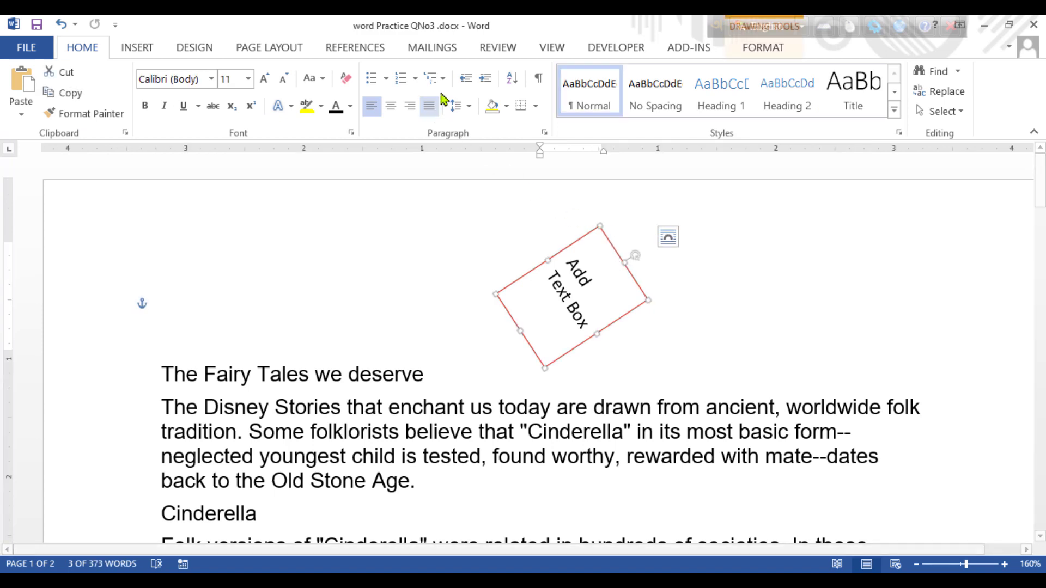
pyautogui.click(766, 47)
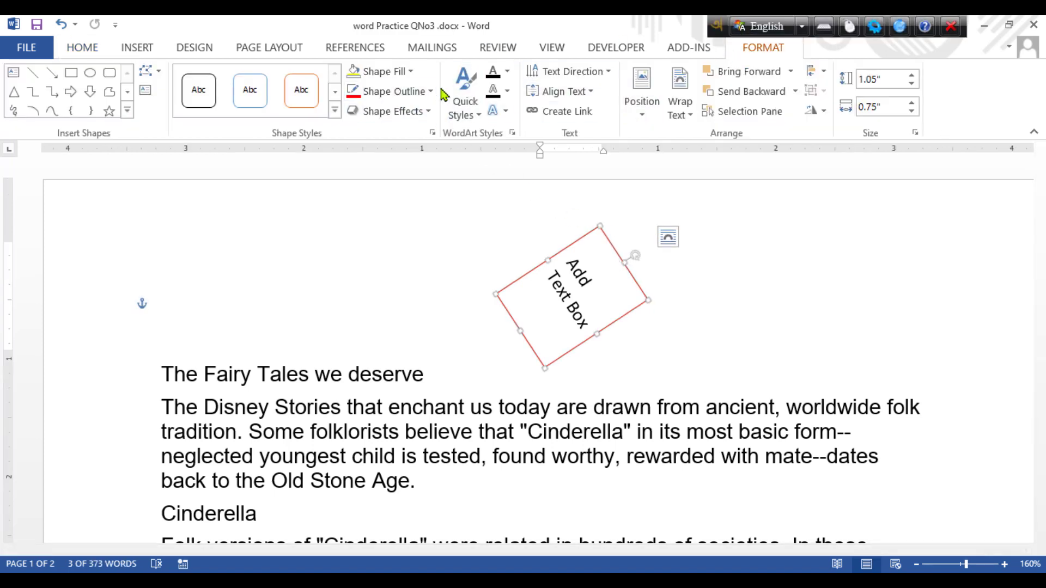
pyautogui.click(403, 92)
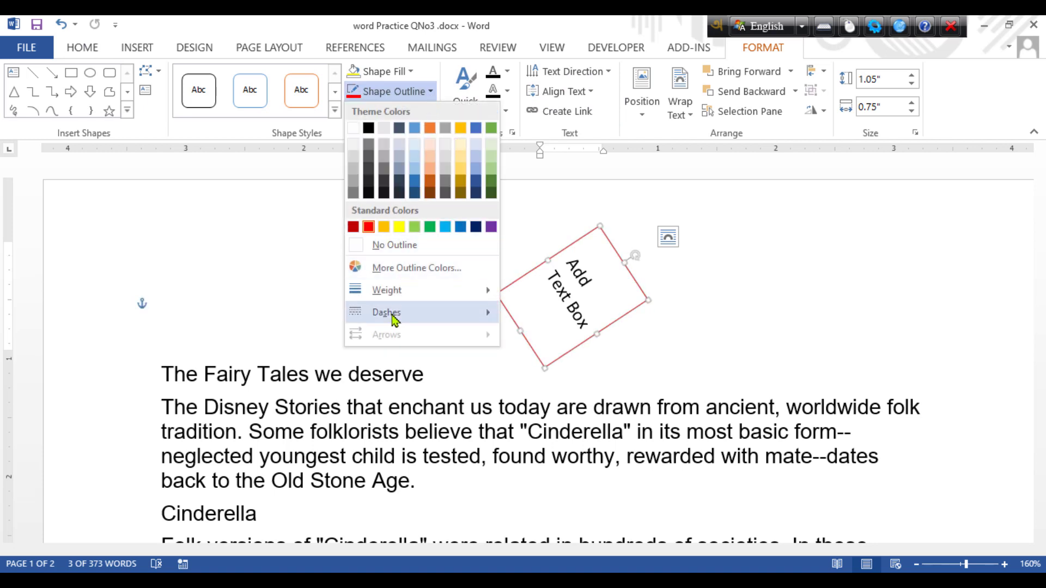
pyautogui.click(394, 244)
pyautogui.click(140, 304)
# Move the text box to the empty area beside the "Other fairytales include:" list and enlarge it slightly
pyautogui.click(583, 310)
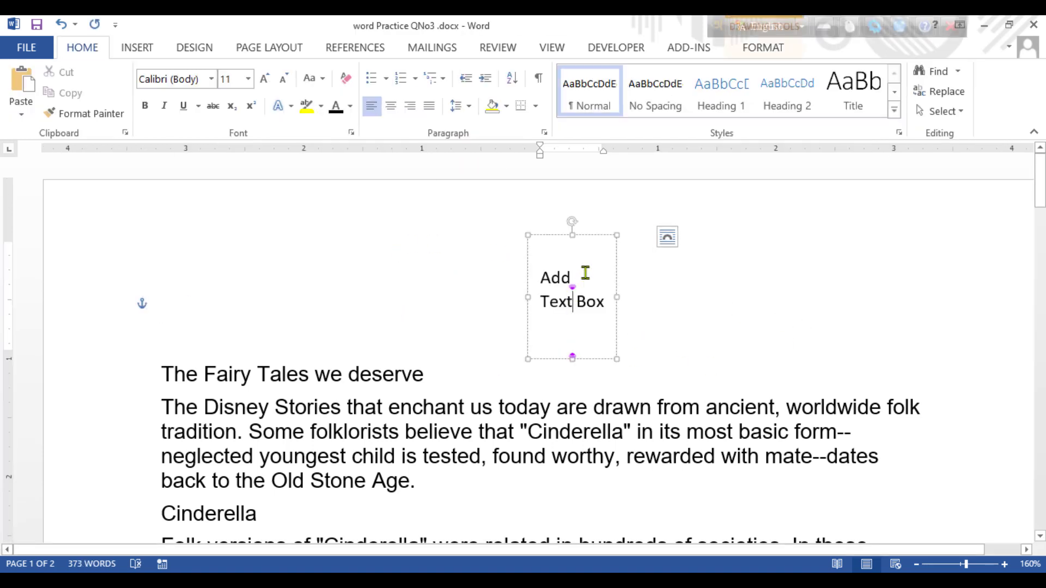
pyautogui.moveTo(580, 228); pyautogui.dragTo(627, 256)
pyautogui.moveTo(566, 307); pyautogui.dragTo(664, 456)
pyautogui.scroll(-5, 828, 463)
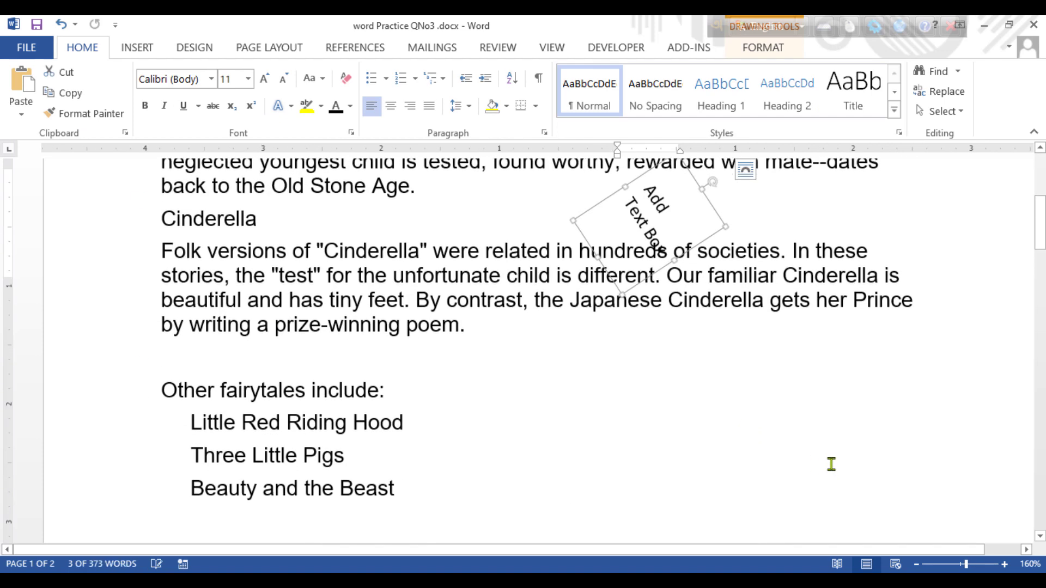
pyautogui.moveTo(696, 193); pyautogui.dragTo(674, 426)
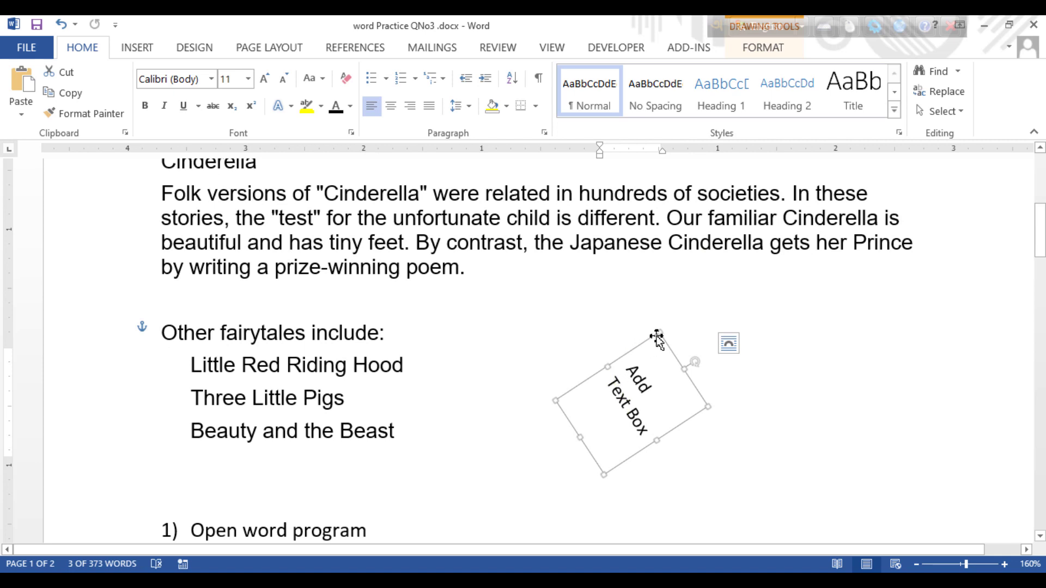
pyautogui.moveTo(656, 335)
pyautogui.mouseDown()
pyautogui.moveTo(630, 121)
pyautogui.moveTo(665, 345)
pyautogui.mouseUp()
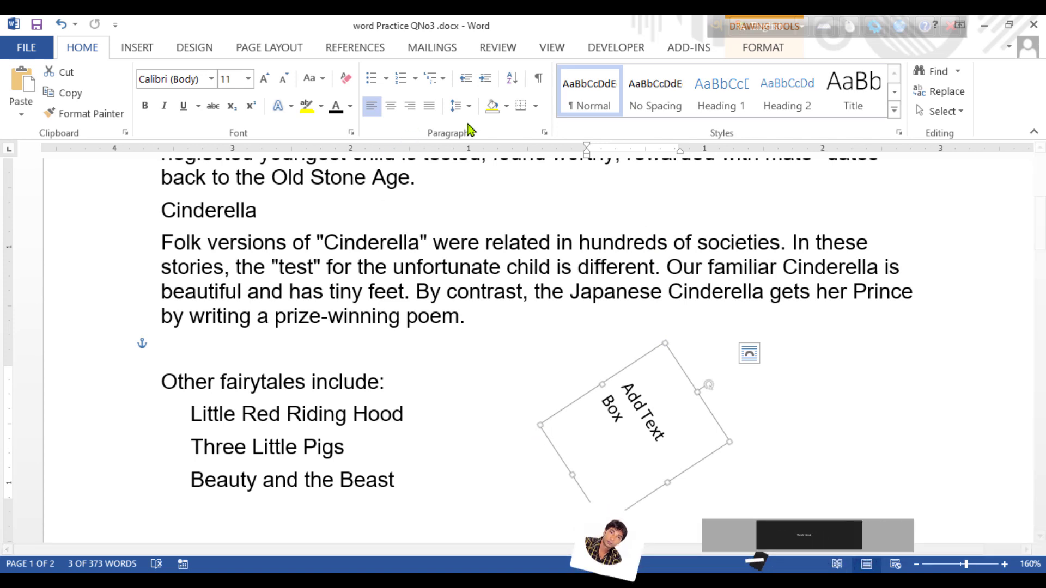
# Resize the text box to about 0.89" high by 1.96" wide so its text fits on one line
pyautogui.click(905, 373)
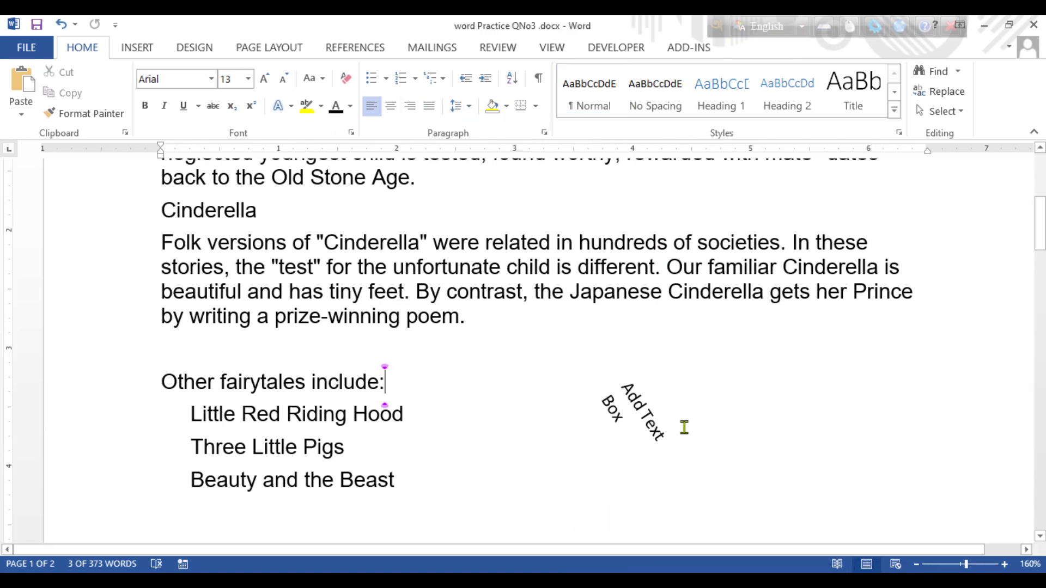
pyautogui.click(655, 432)
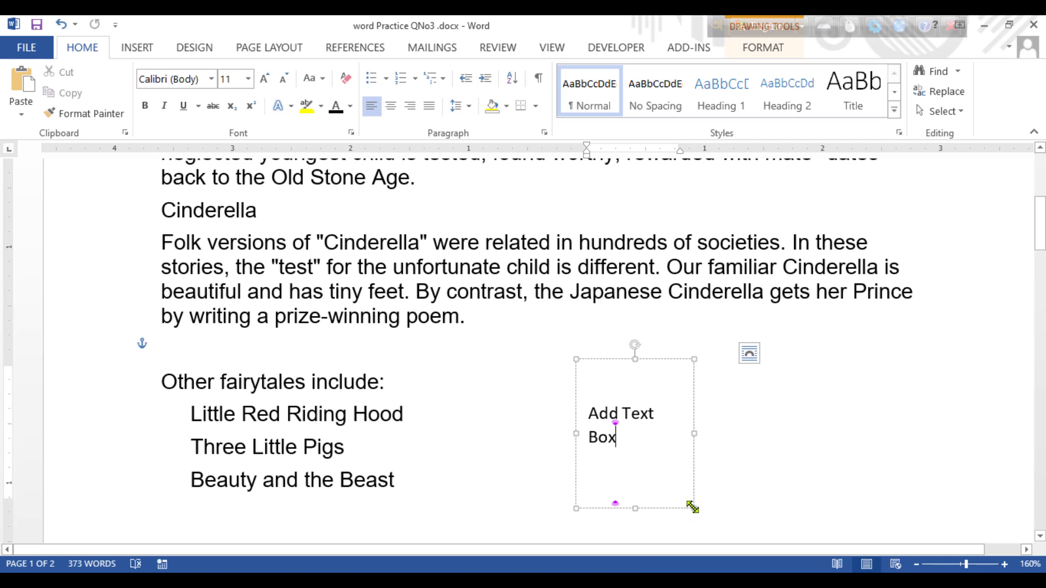
pyautogui.scroll(-3, 691, 507)
pyautogui.click(700, 323)
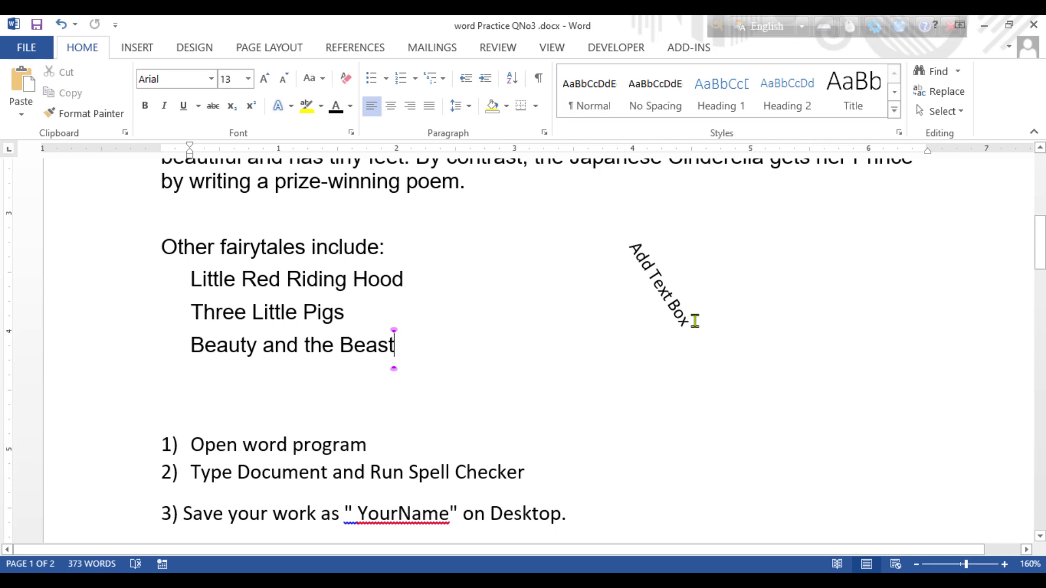
pyautogui.click(640, 266)
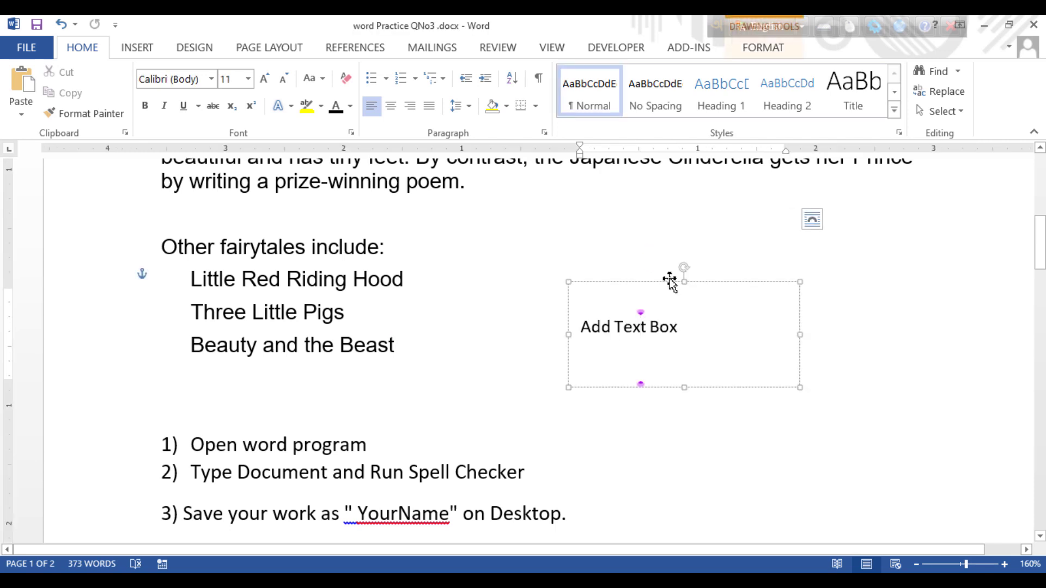
# Set the text box's font color to a light gray shade of white
pyautogui.click(670, 285)
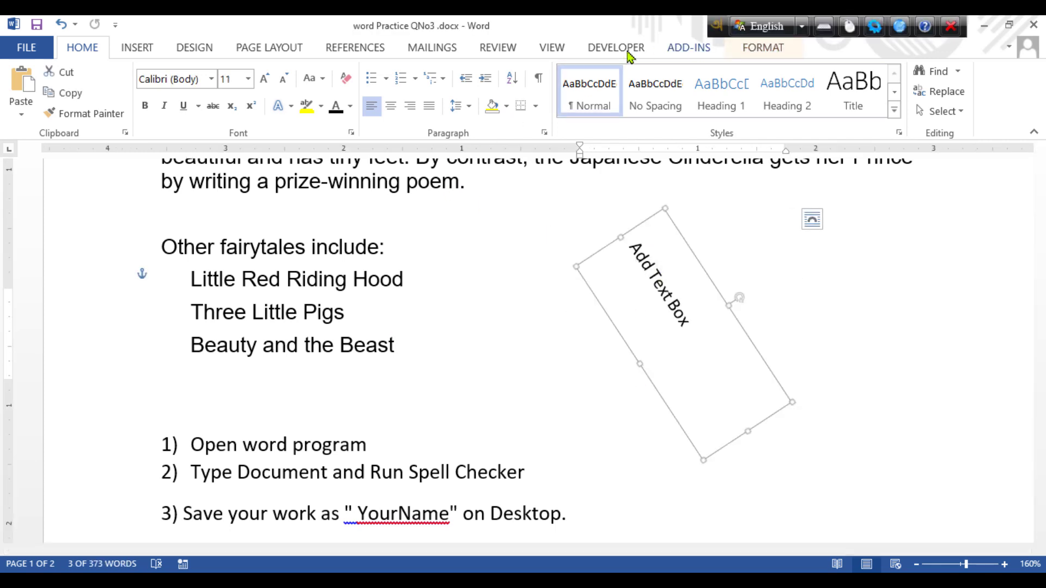
pyautogui.click(352, 106)
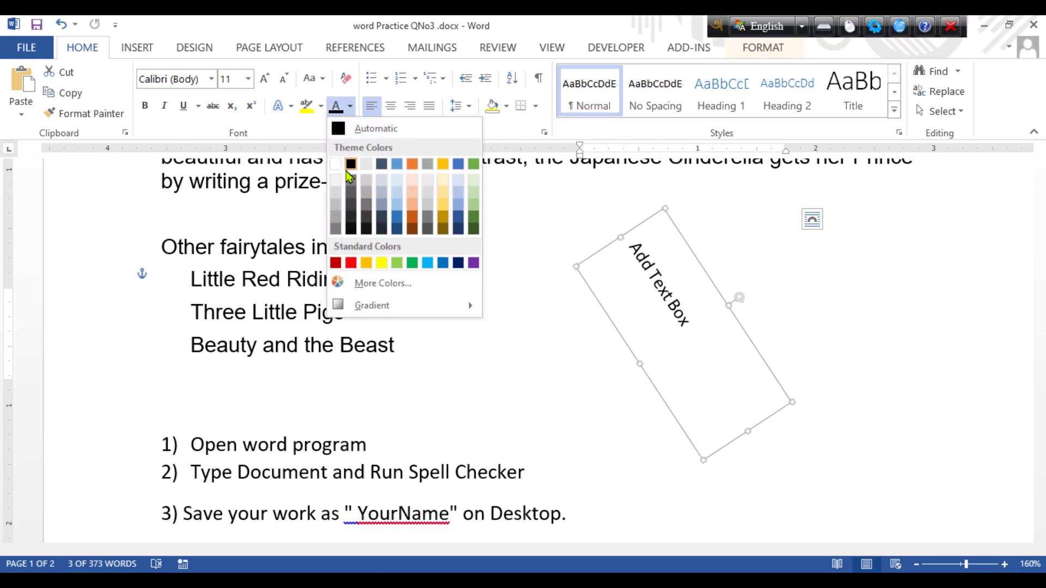
pyautogui.click(336, 202)
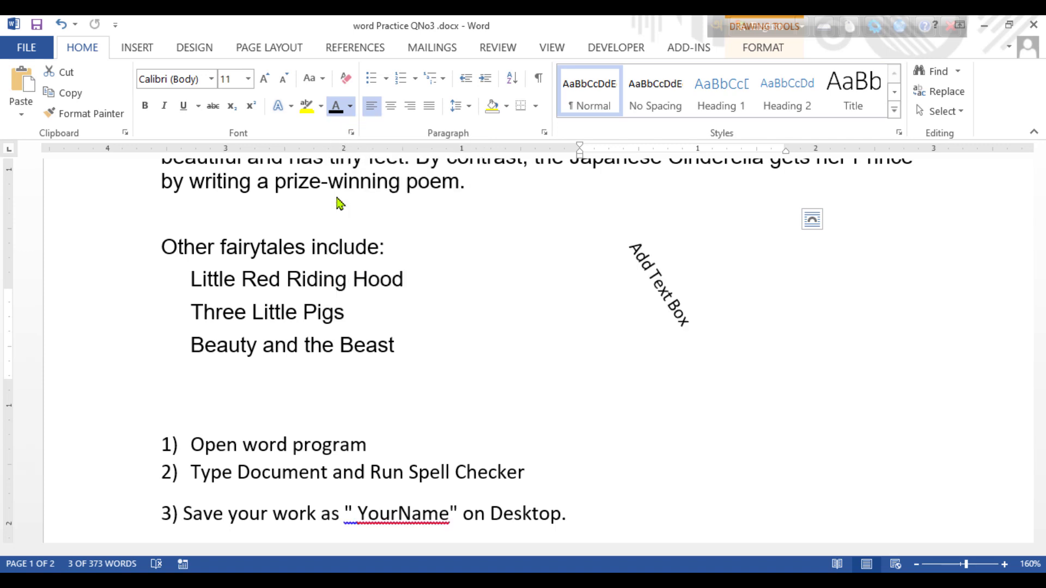
pyautogui.click(877, 422)
# Try the text box over the fairytales list, and place it over the Disney Stories and Cinderella paragraphs
pyautogui.scroll(2, 866, 400)
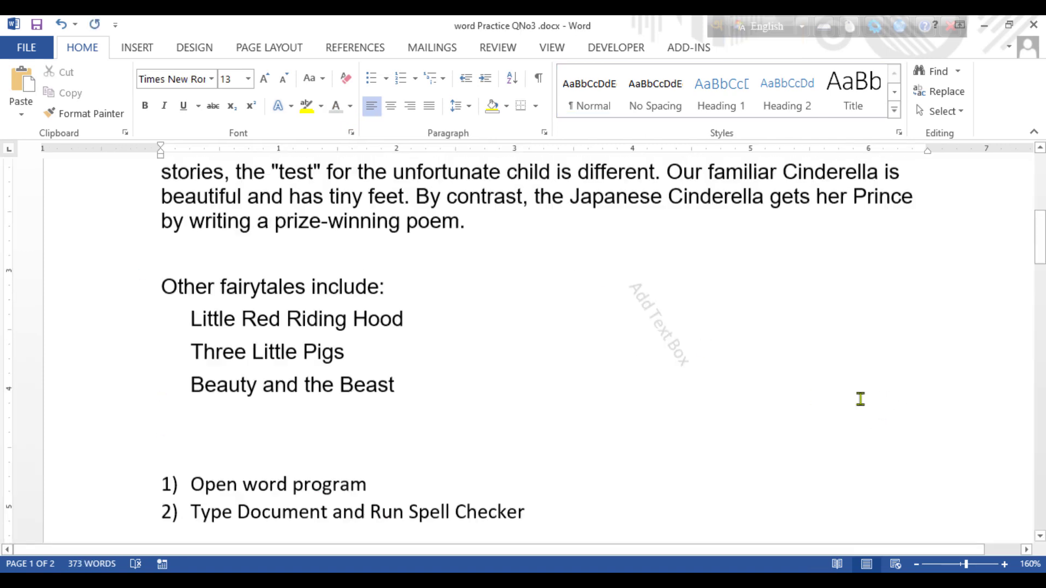
pyautogui.click(675, 350)
pyautogui.moveTo(671, 339); pyautogui.dragTo(305, 354)
pyautogui.click(498, 368)
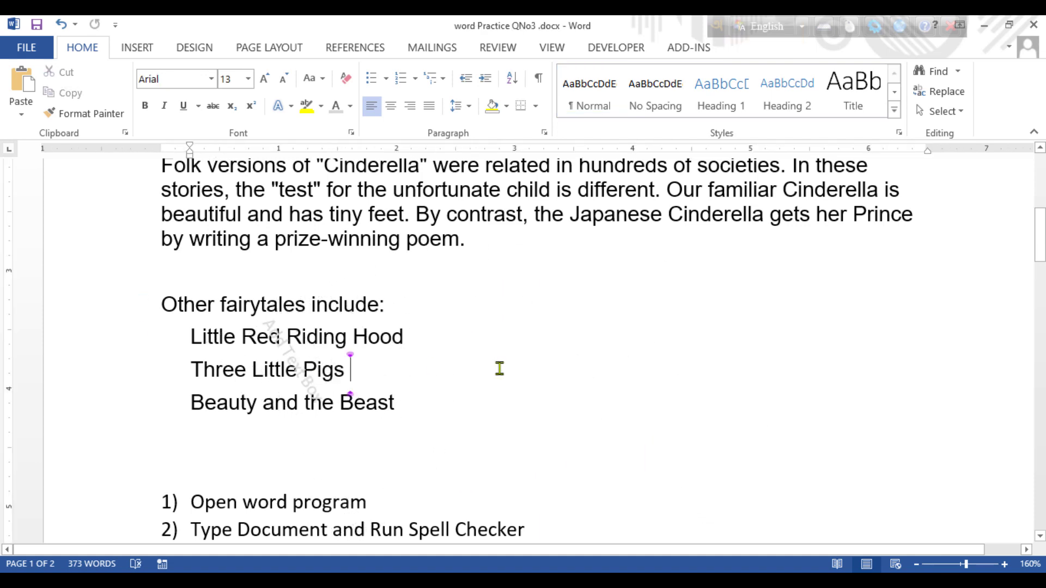
pyautogui.click(309, 374)
pyautogui.moveTo(354, 359); pyautogui.dragTo(665, 241)
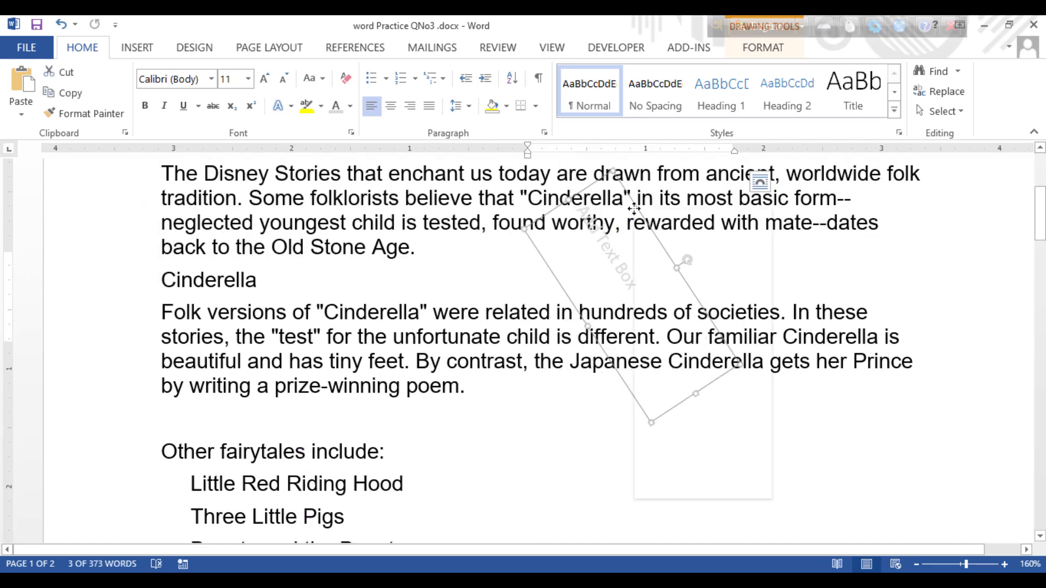
# Send the text box backward in the stacking order
pyautogui.rightClick(635, 190)
pyautogui.click(758, 49)
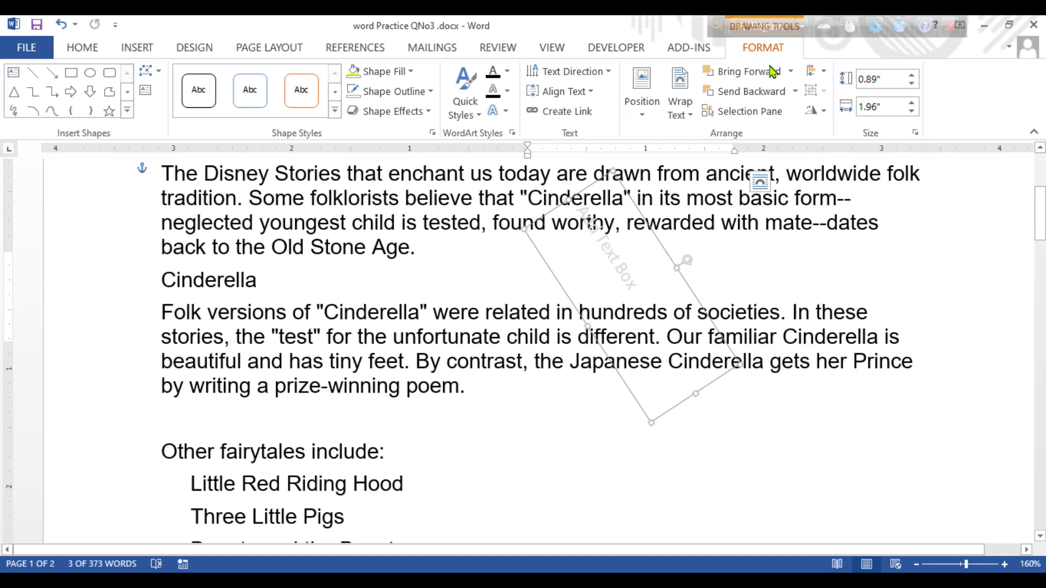
pyautogui.click(780, 97)
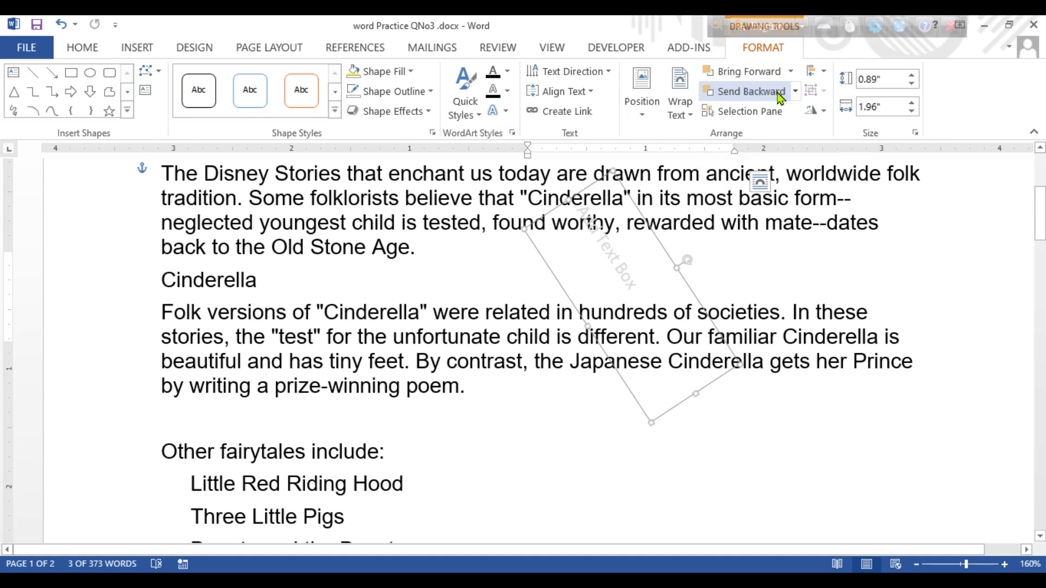
# Send the text box to the back of the stacking order and move it down over the Cinderella paragraph
pyautogui.click(794, 92)
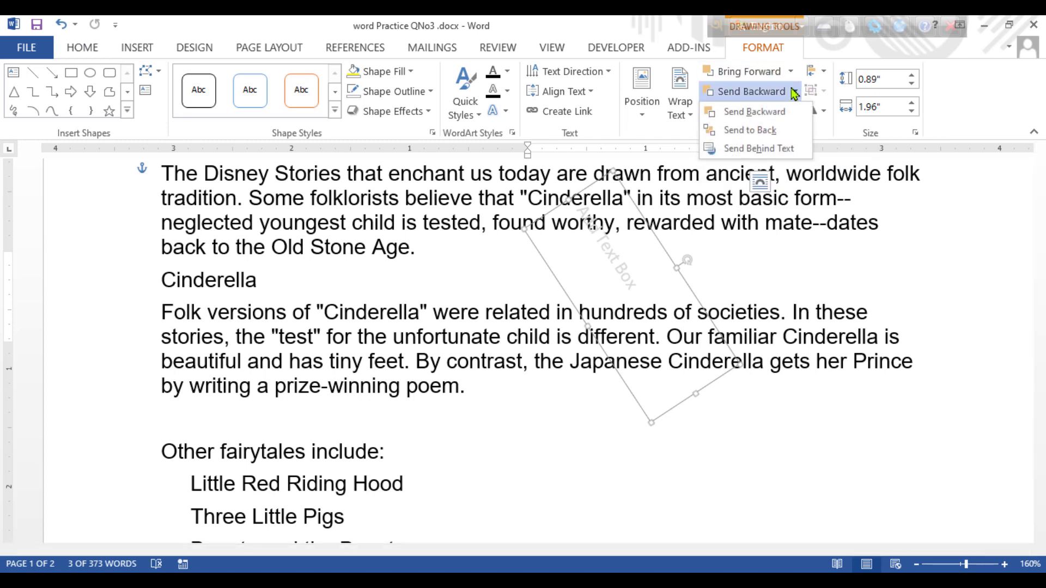
pyautogui.click(759, 129)
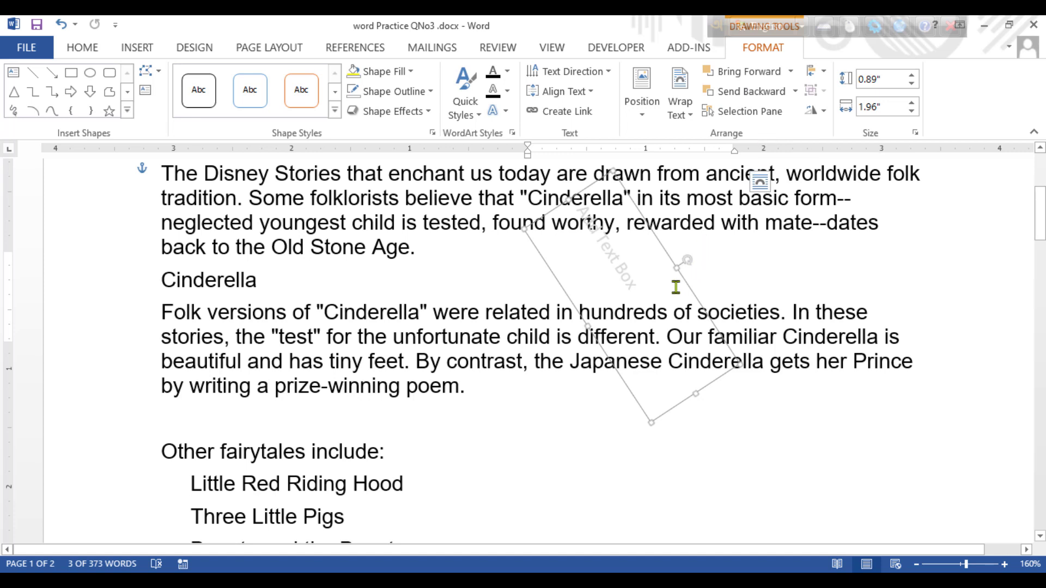
pyautogui.moveTo(686, 285); pyautogui.dragTo(605, 385)
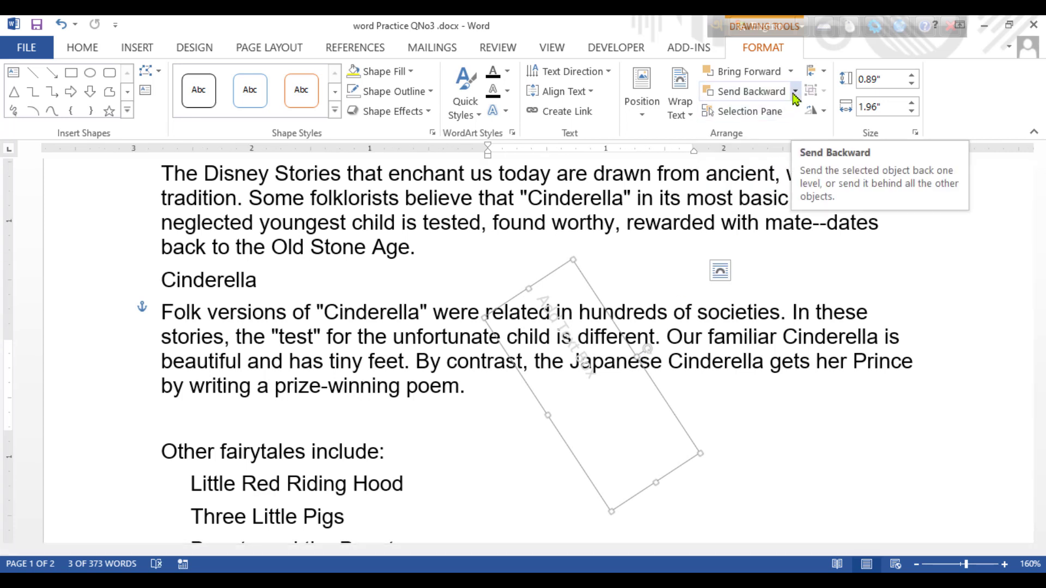
# Set the text box's shape fill to No Fill
pyautogui.click(430, 91)
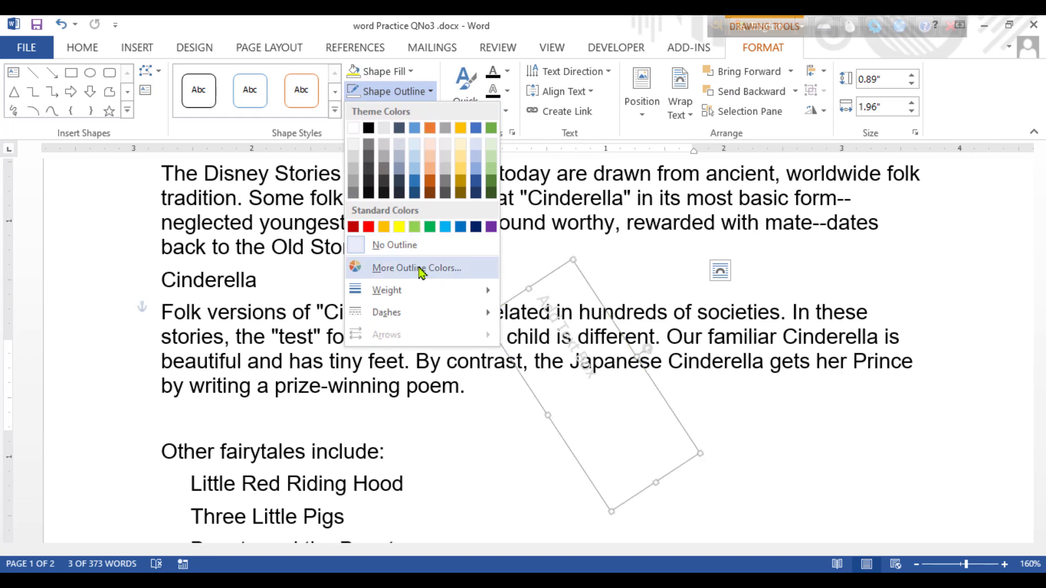
pyautogui.click(411, 71)
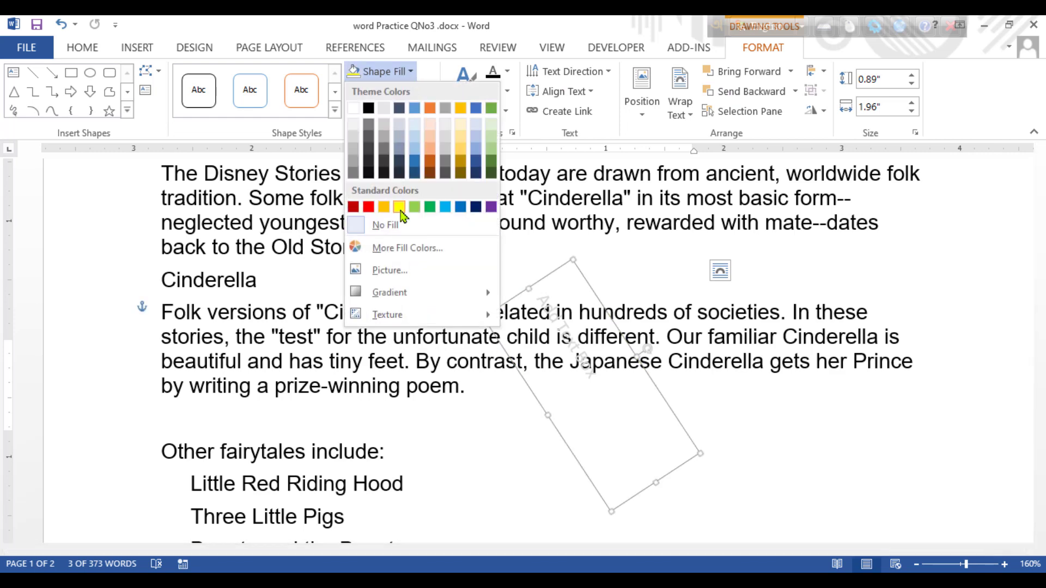
pyautogui.click(408, 226)
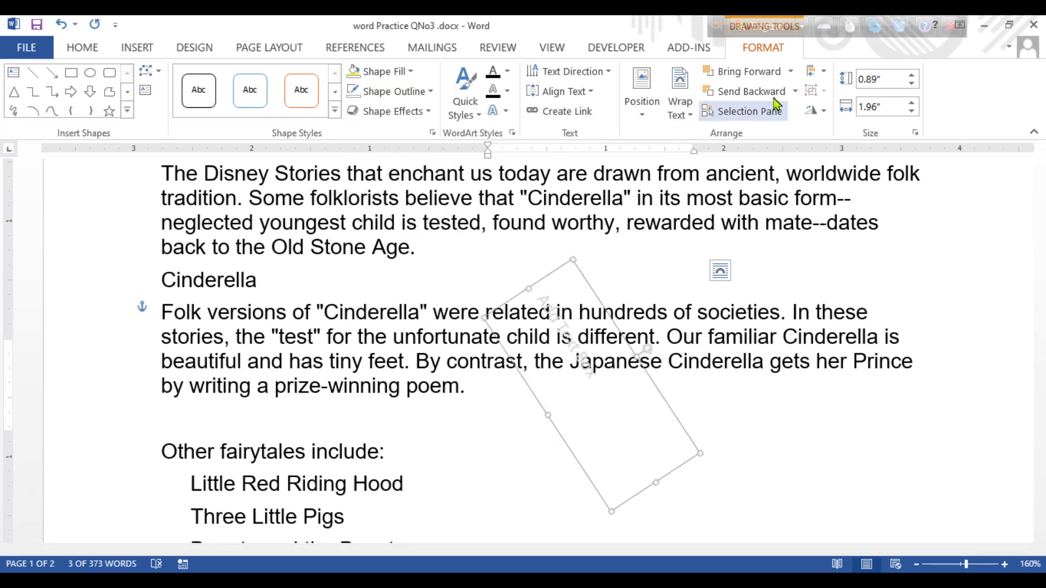
# Send the text box to the back again and move it into the blank area beside the fairytales list
pyautogui.click(793, 92)
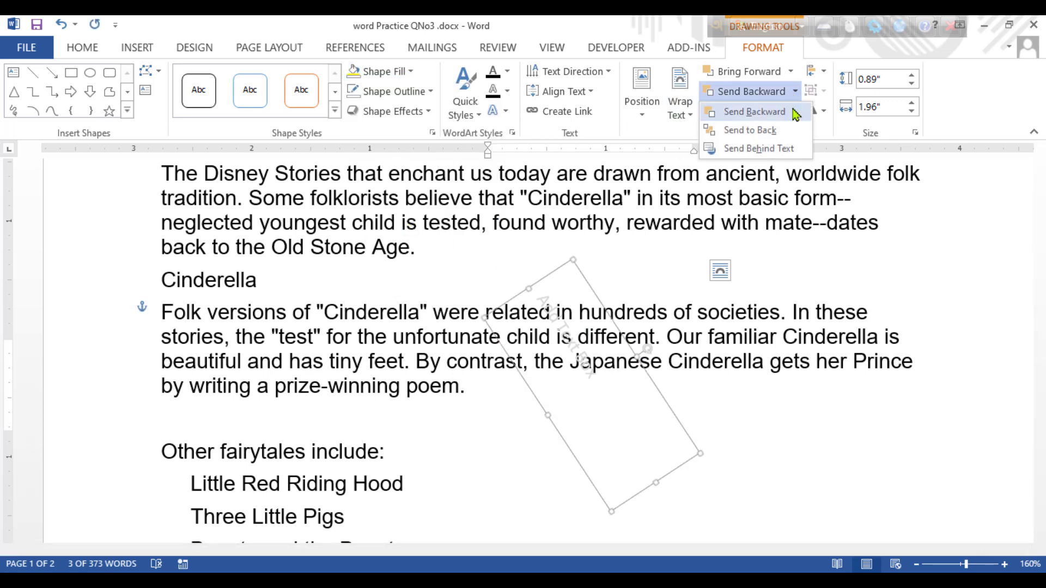
pyautogui.click(784, 131)
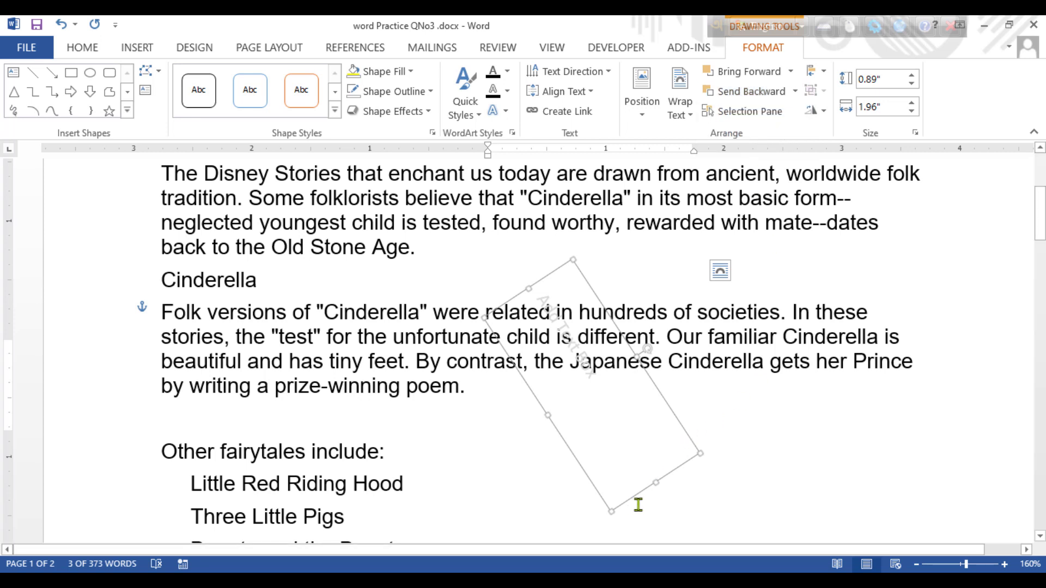
pyautogui.moveTo(630, 498); pyautogui.dragTo(789, 418)
pyautogui.scroll(10, 789, 419)
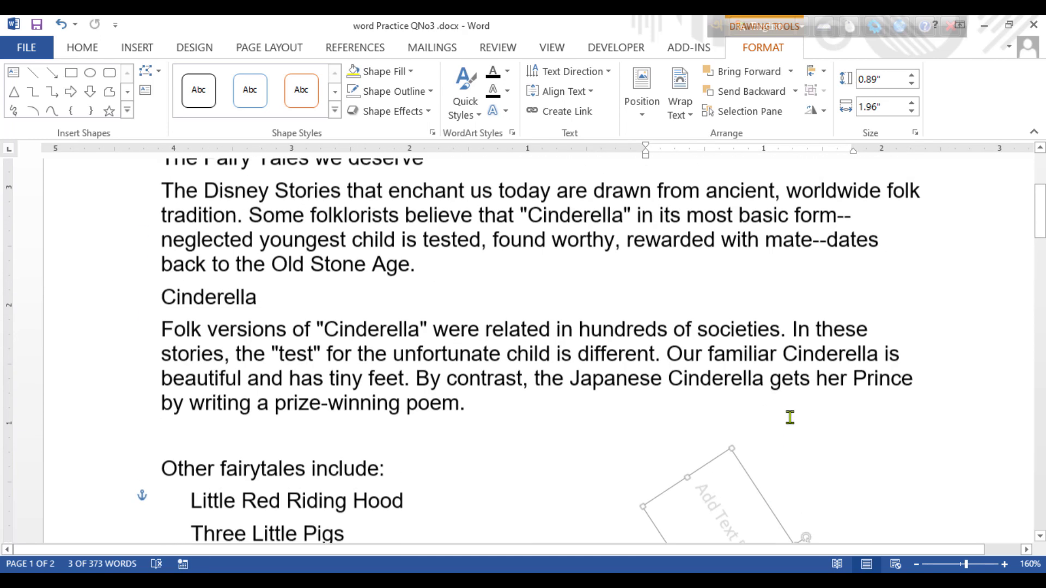
pyautogui.click(140, 53)
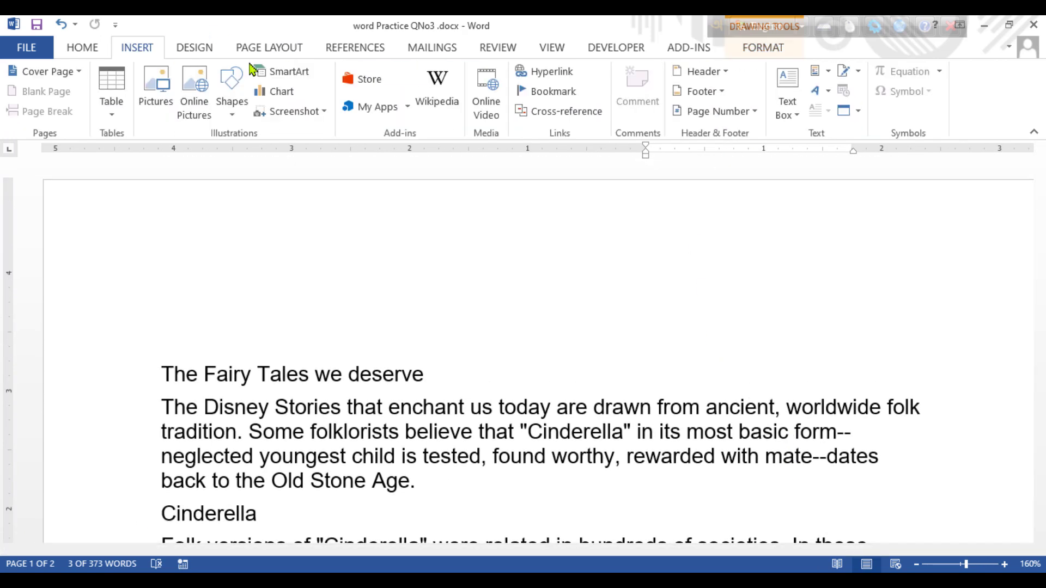
pyautogui.click(797, 116)
pyautogui.click(777, 184)
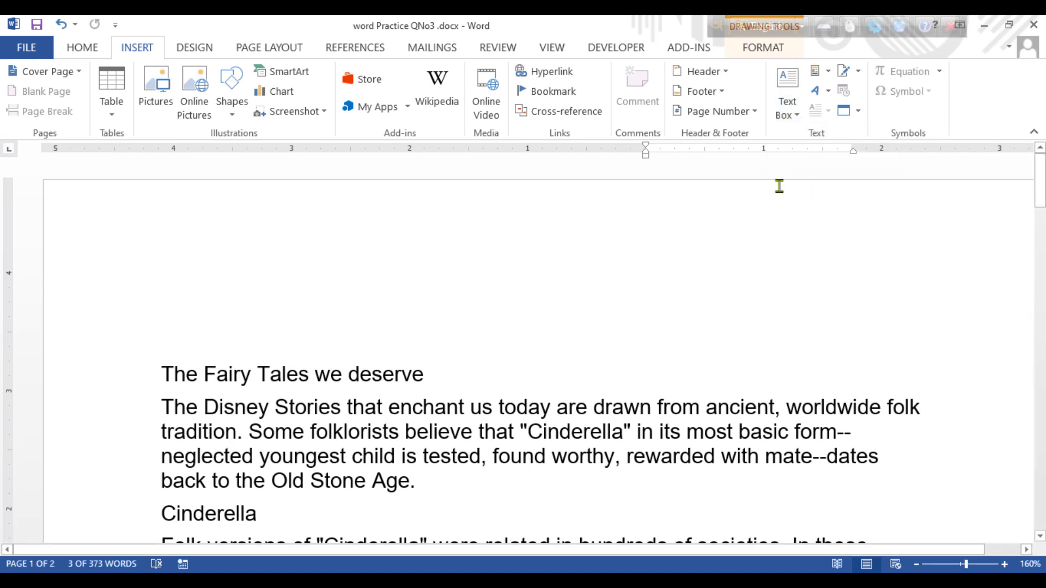
pyautogui.click(798, 122)
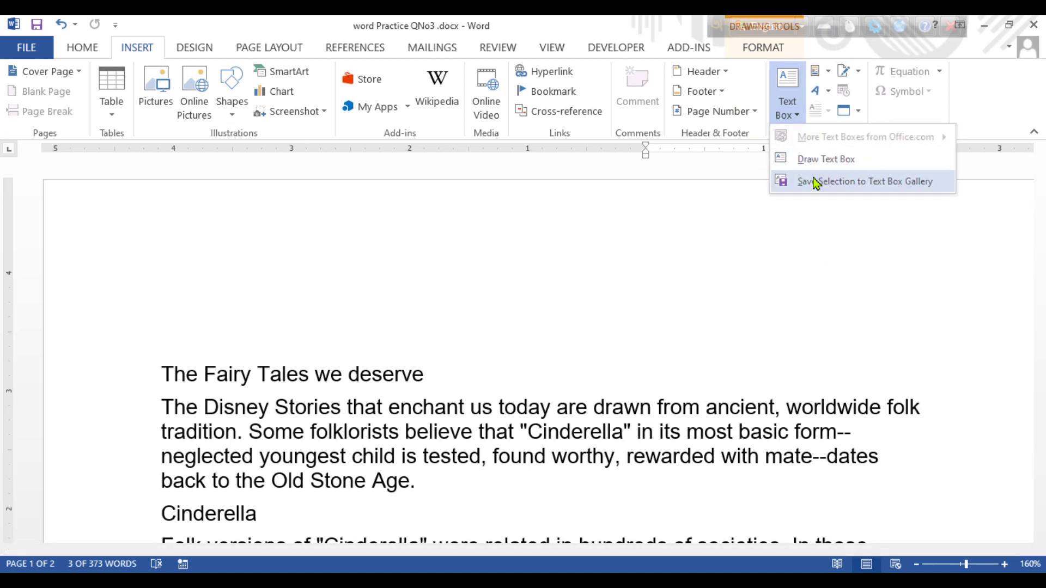
pyautogui.click(768, 257)
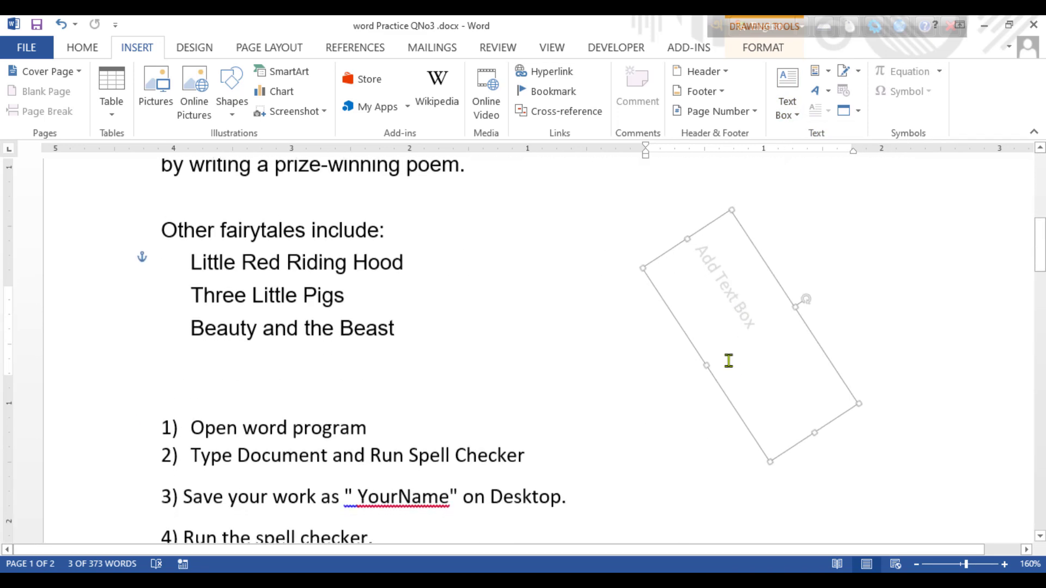
# Deselect the text box and insert a built-in Austin Quote text box at the Three Little Pigs line
pyautogui.click(900, 282)
pyautogui.scroll(8, 778, 233)
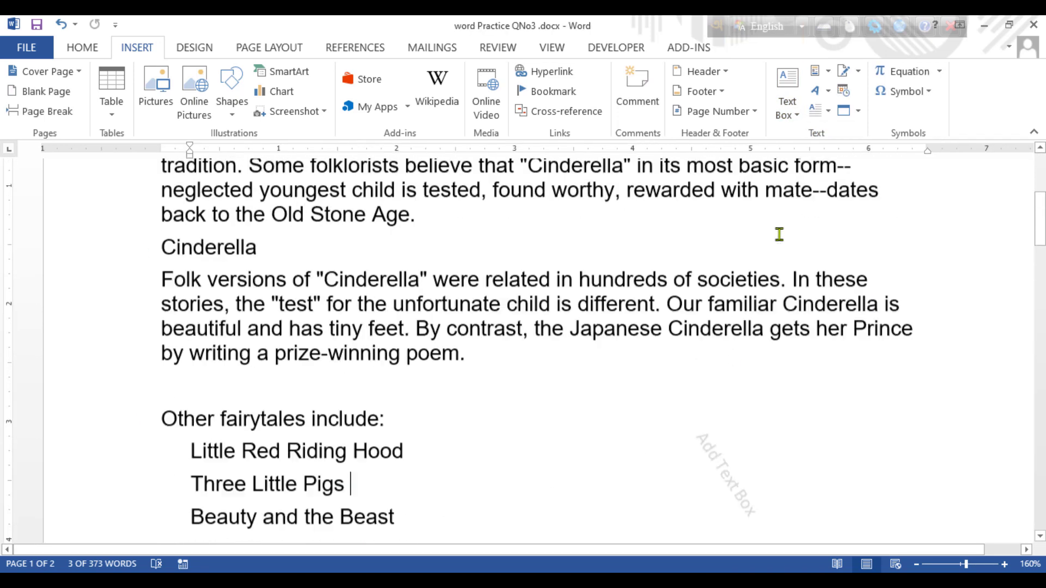
pyautogui.click(796, 121)
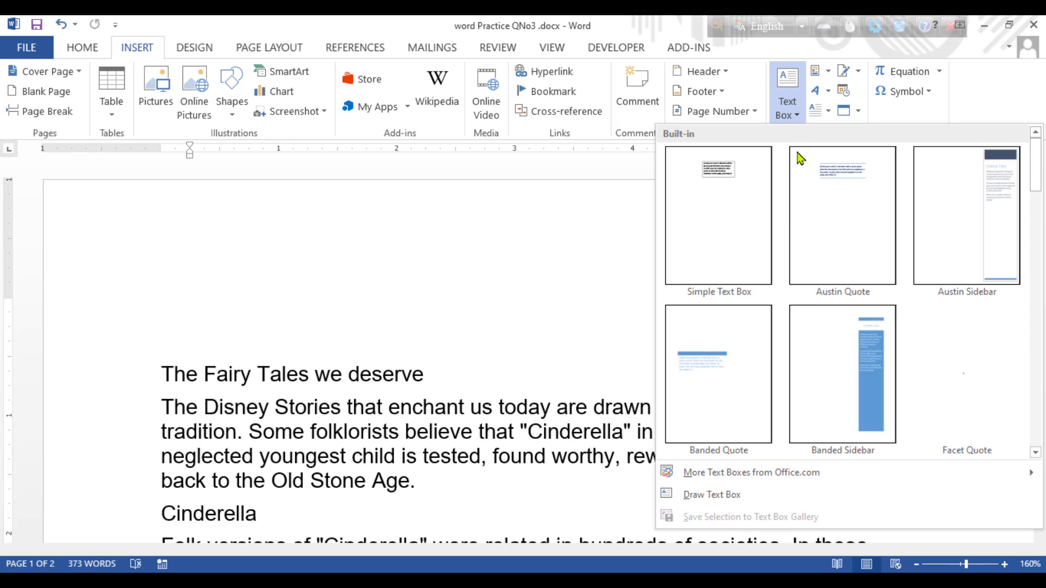
pyautogui.click(858, 183)
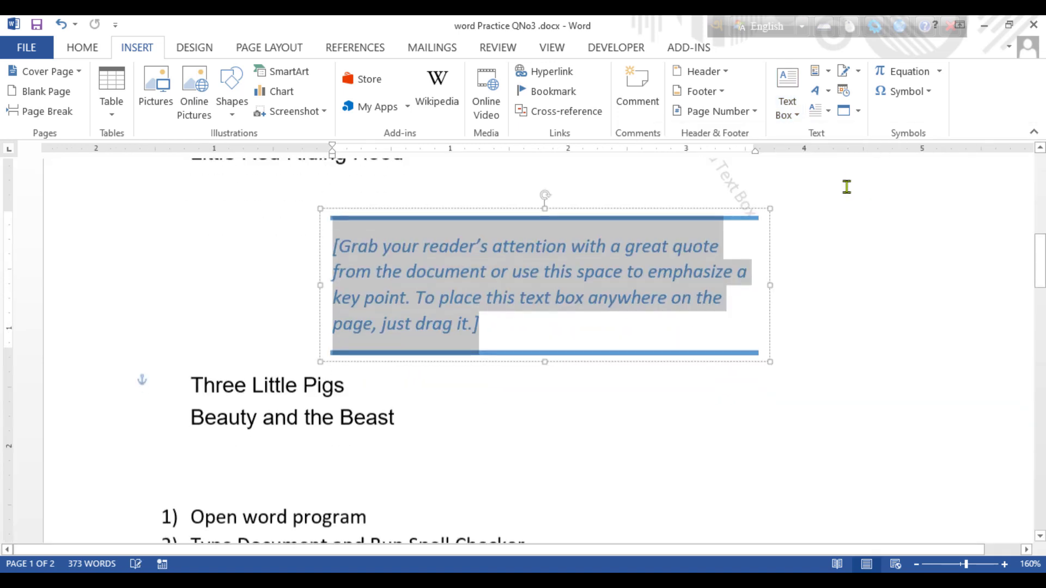
pyautogui.click(822, 369)
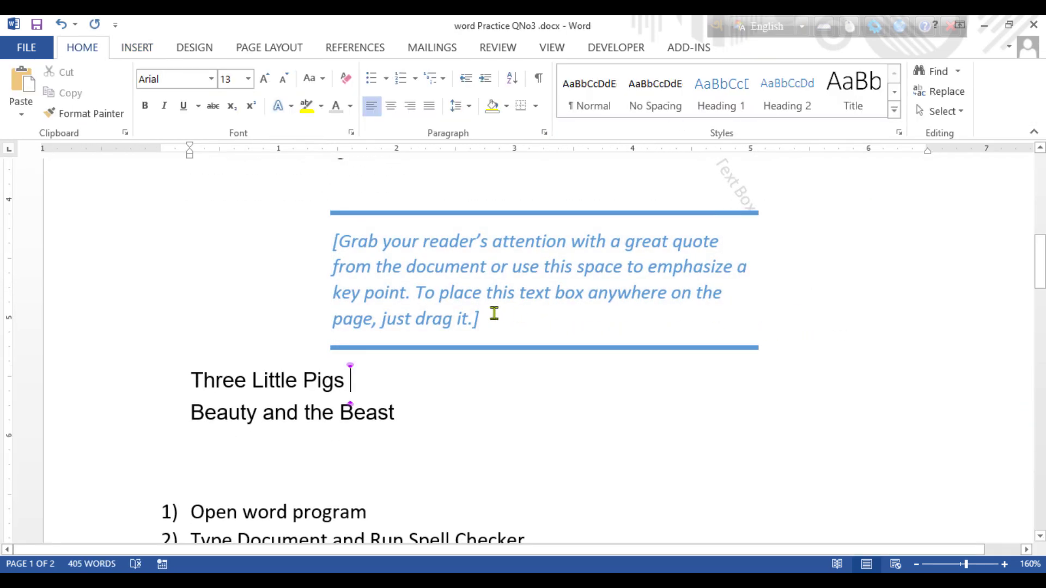
# Resize the Austin Quote text box so it is shorter and wider, with its placeholder text fitting on three lines
pyautogui.click(547, 280)
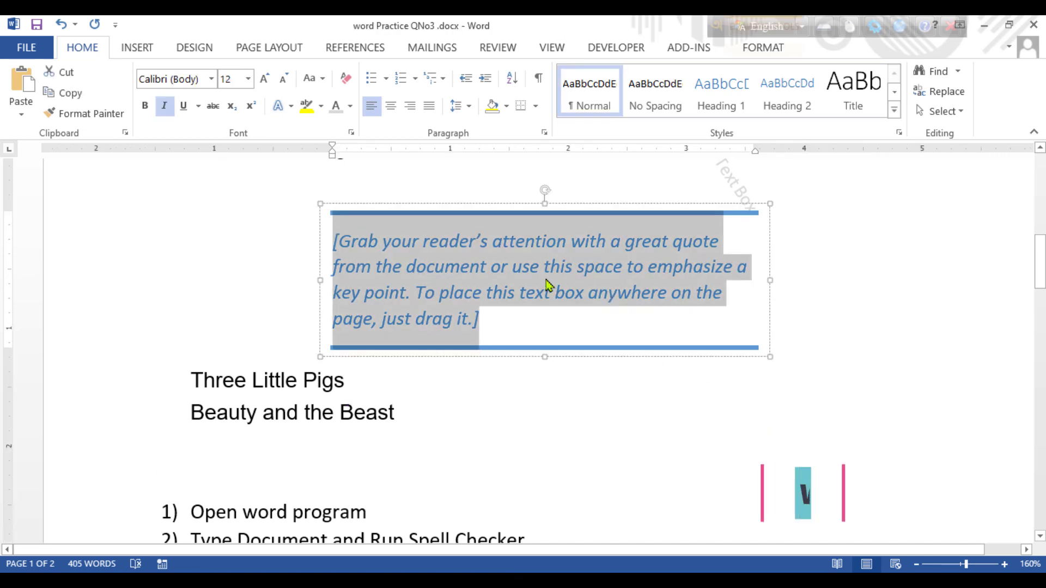
pyautogui.moveTo(319, 202); pyautogui.dragTo(389, 280)
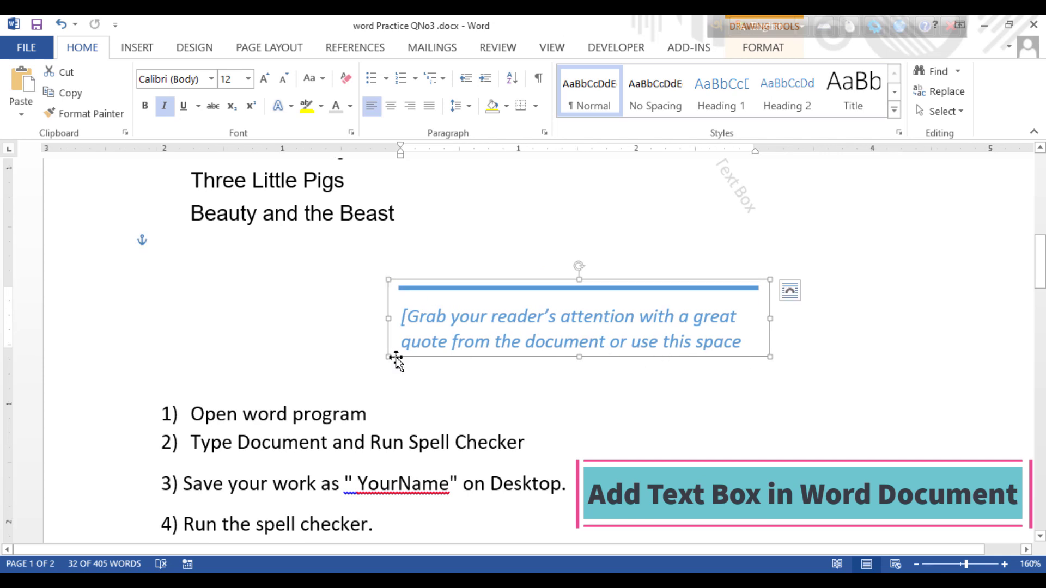
pyautogui.moveTo(388, 357); pyautogui.dragTo(217, 417)
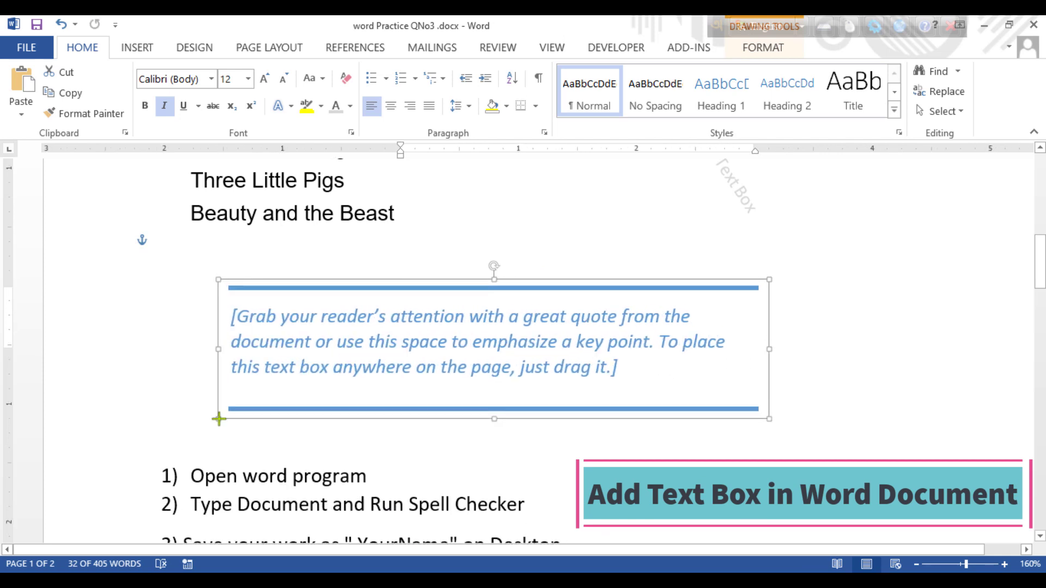
# Delete the placeholder text in the Austin Quote box and remove the whole box from the document
pyautogui.click(869, 351)
pyautogui.click(505, 345)
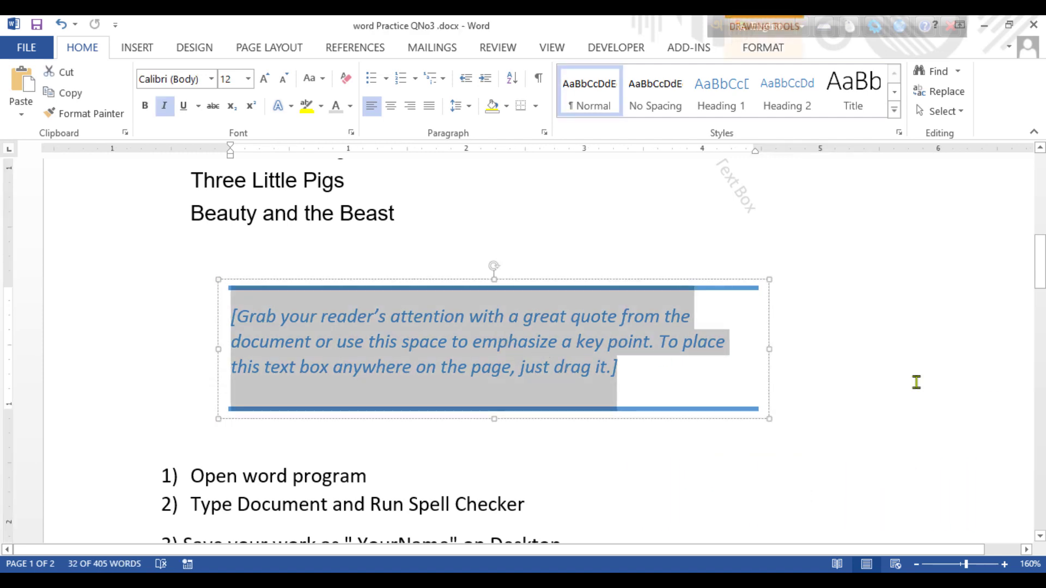
pyautogui.press('Delete')
pyautogui.click(655, 282)
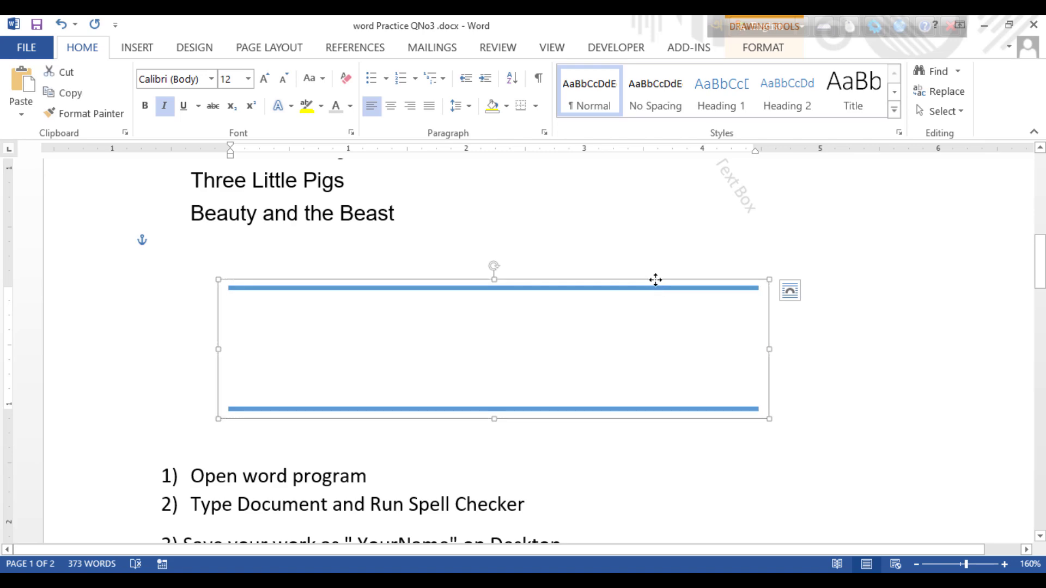
pyautogui.press('Delete')
pyautogui.scroll(4, 696, 326)
pyautogui.scroll(3, 654, 267)
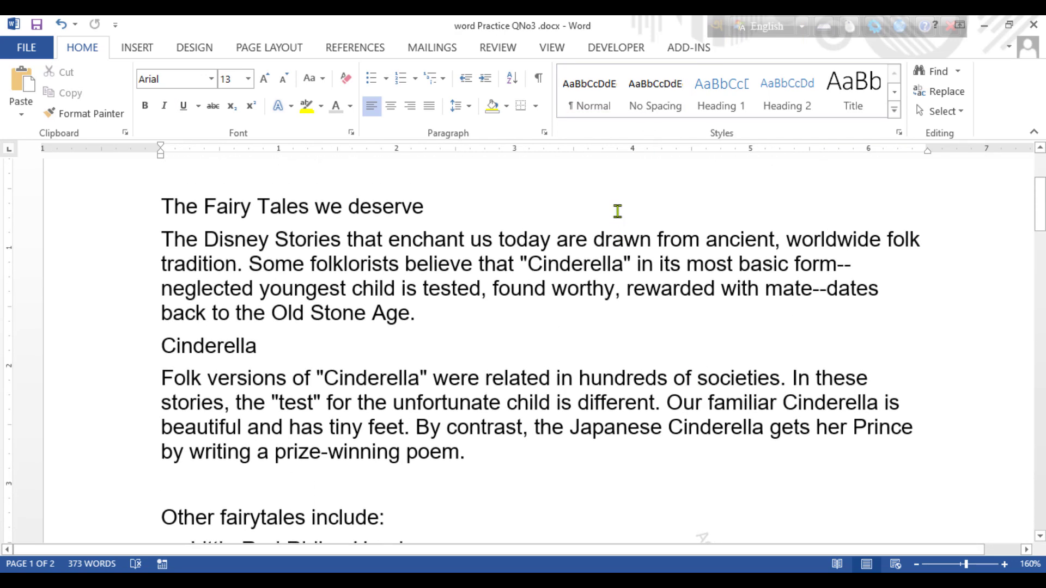
# Draw a new text box about 0.94" high by 1.94" wide beside the fairytales list
pyautogui.scroll(-2, 616, 210)
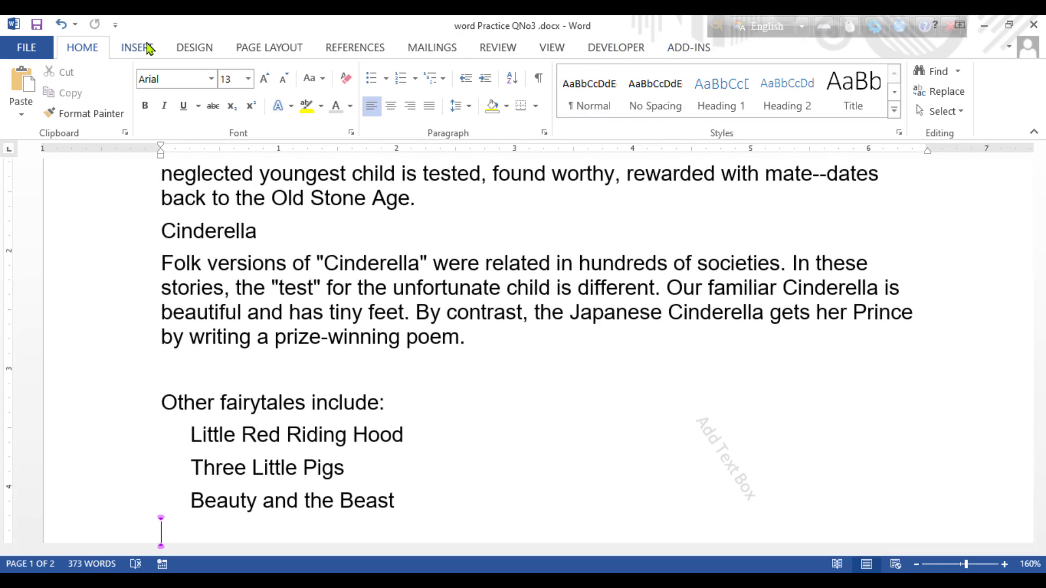
pyautogui.click(147, 48)
pyautogui.click(787, 90)
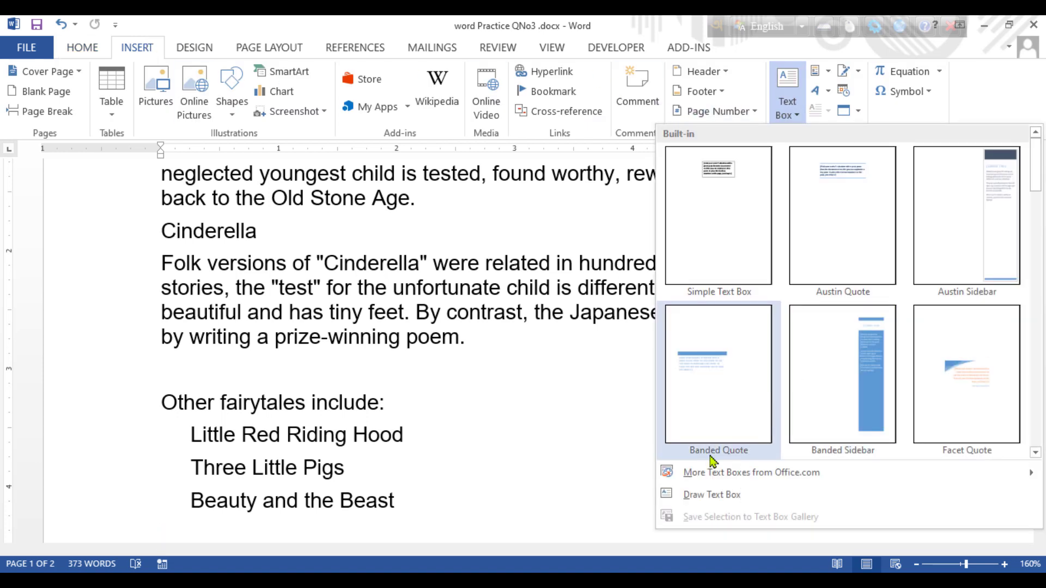
pyautogui.click(714, 496)
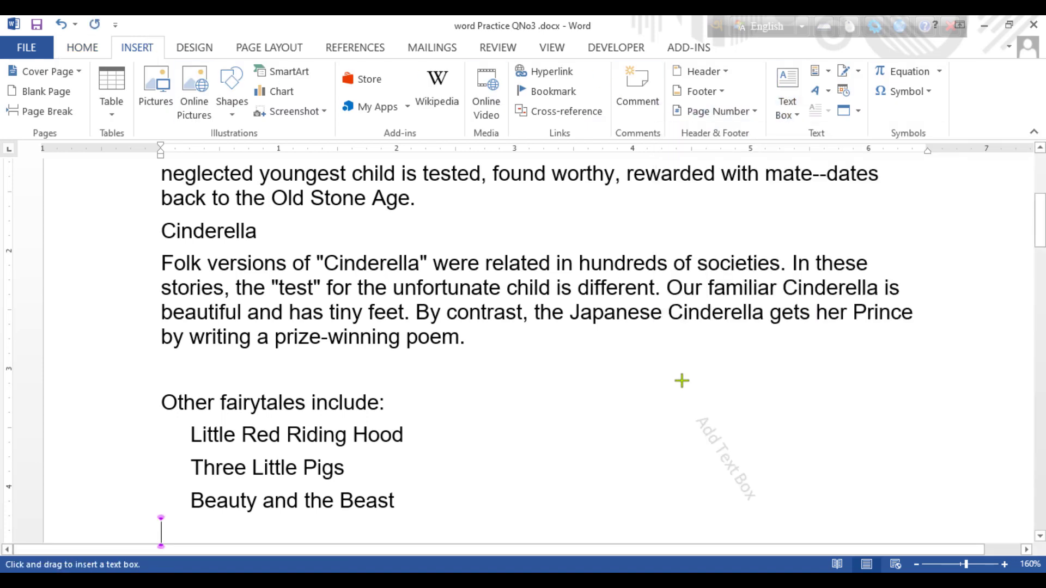
pyautogui.moveTo(680, 361)
pyautogui.mouseDown()
pyautogui.moveTo(805, 455)
pyautogui.moveTo(908, 471)
pyautogui.mouseUp()
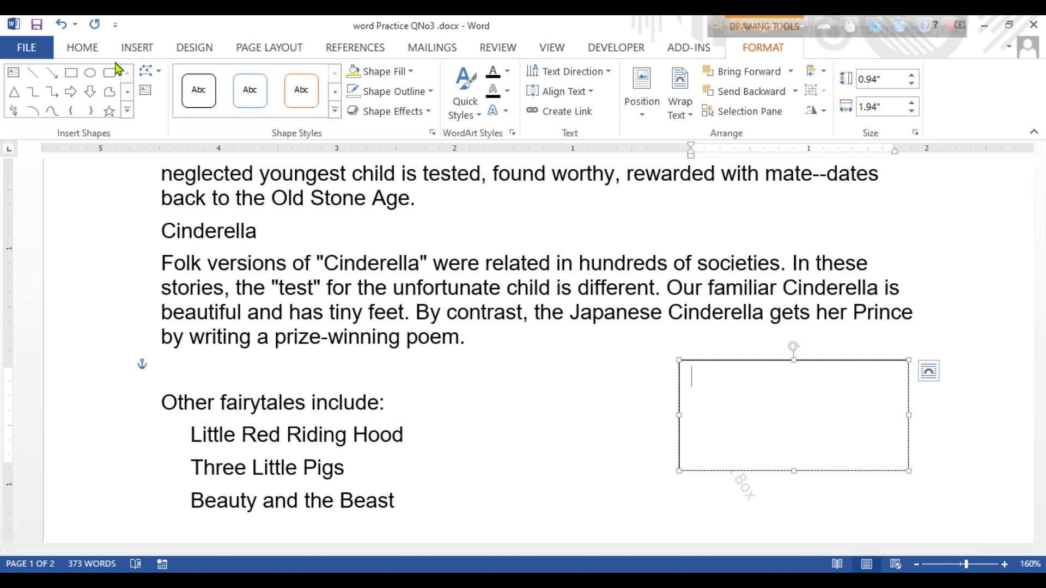
# Try to remove the new text box's border by applying the No Border paragraph option
pyautogui.click(83, 49)
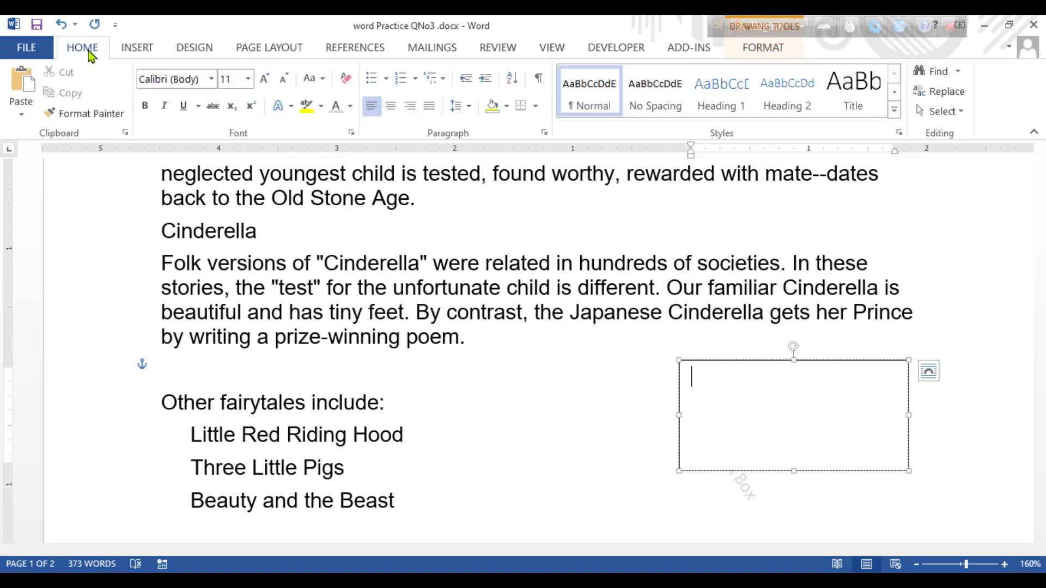
pyautogui.click(538, 111)
pyautogui.click(764, 432)
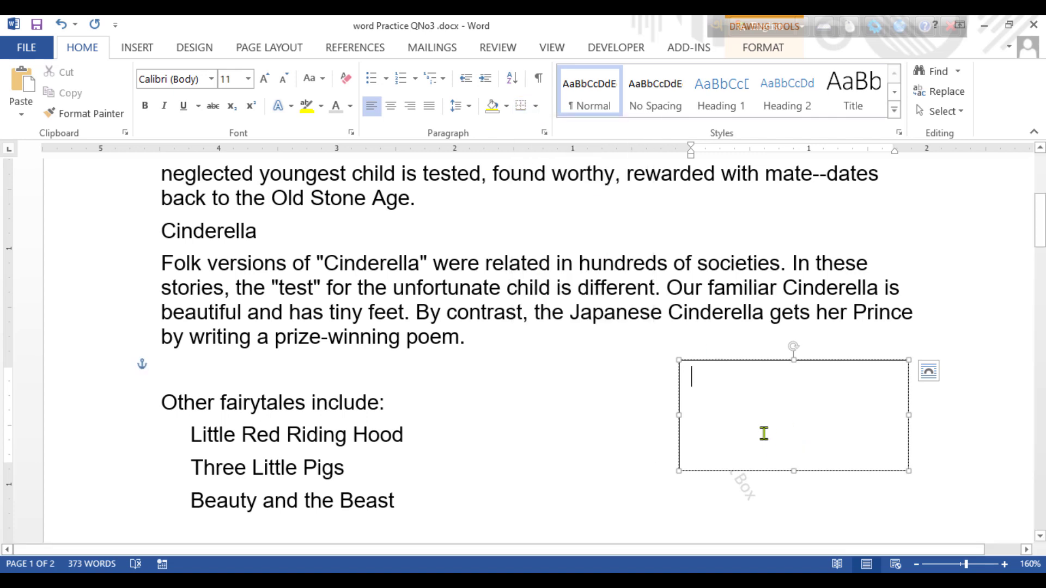
pyautogui.click(538, 111)
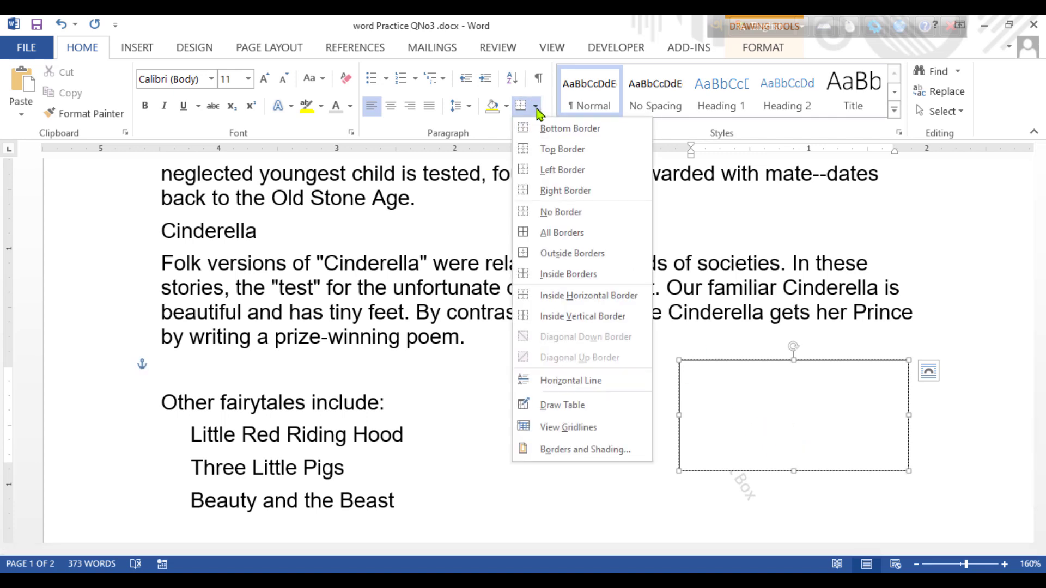
pyautogui.click(558, 212)
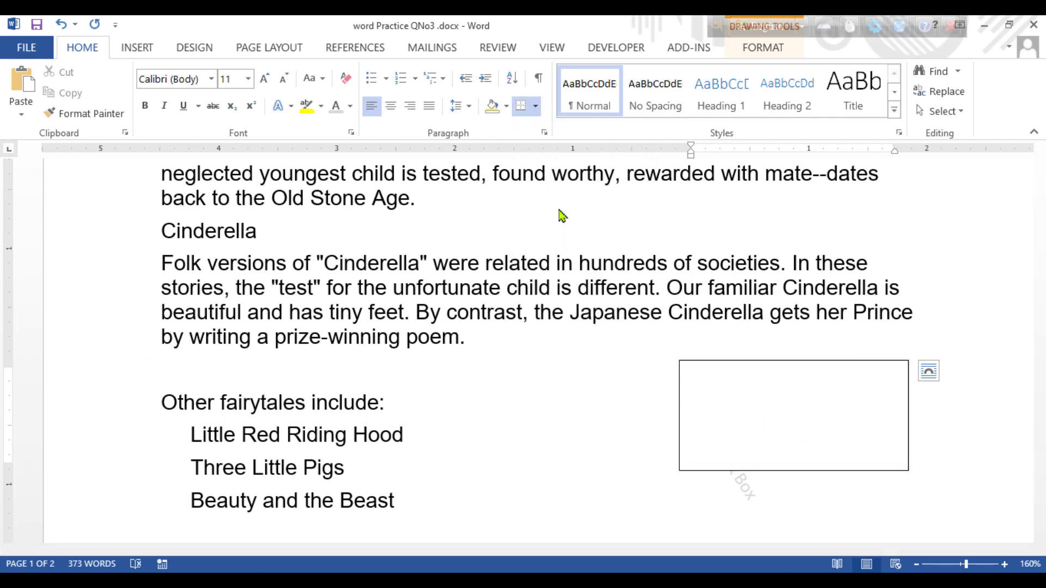
pyautogui.click(780, 361)
pyautogui.click(536, 108)
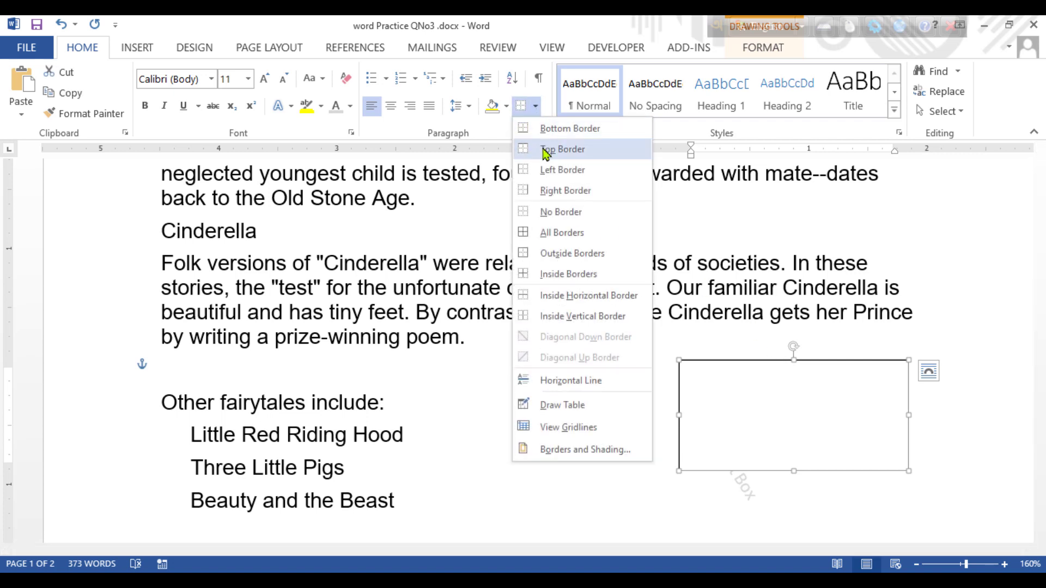
pyautogui.click(558, 212)
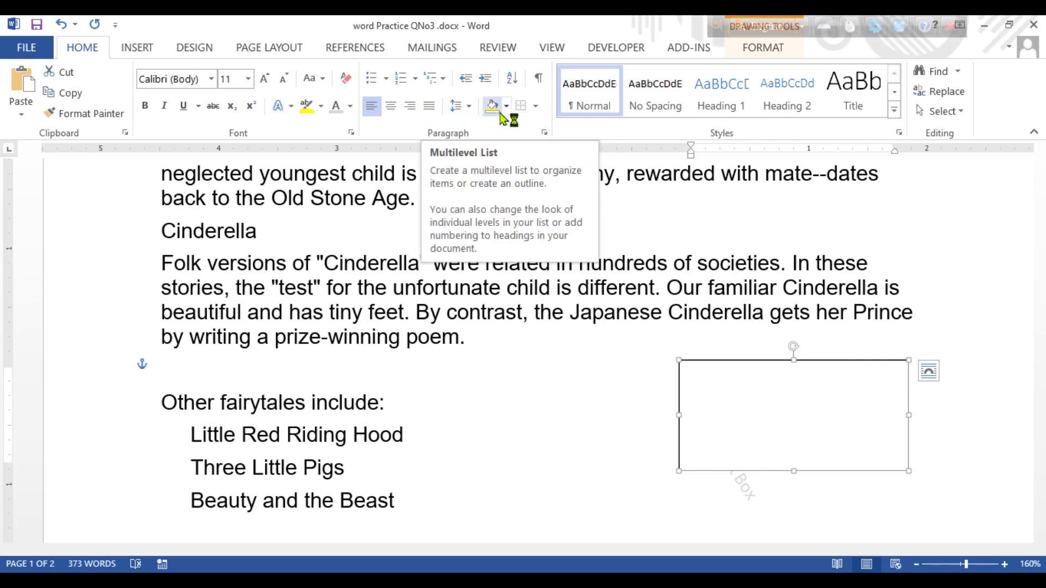
# Remove the shape outline from the new text box beside the fairytales list and check it deselected
pyautogui.click(763, 47)
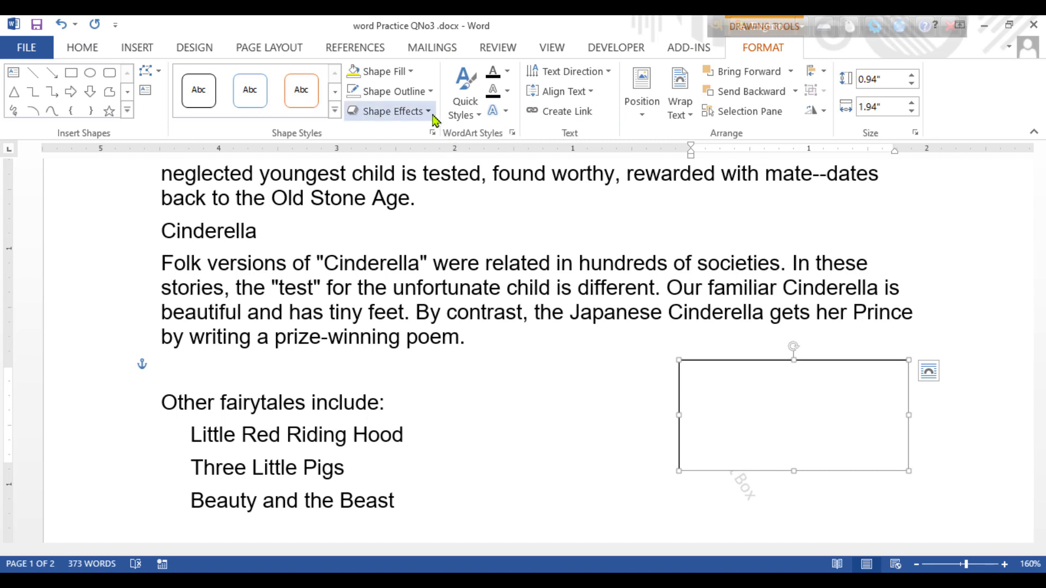
pyautogui.click(429, 91)
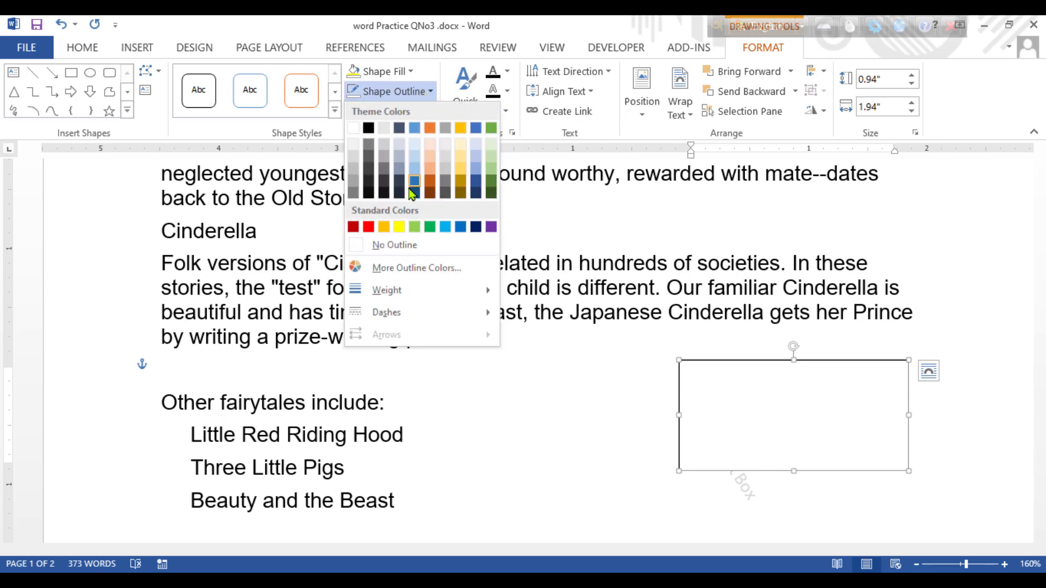
pyautogui.click(406, 245)
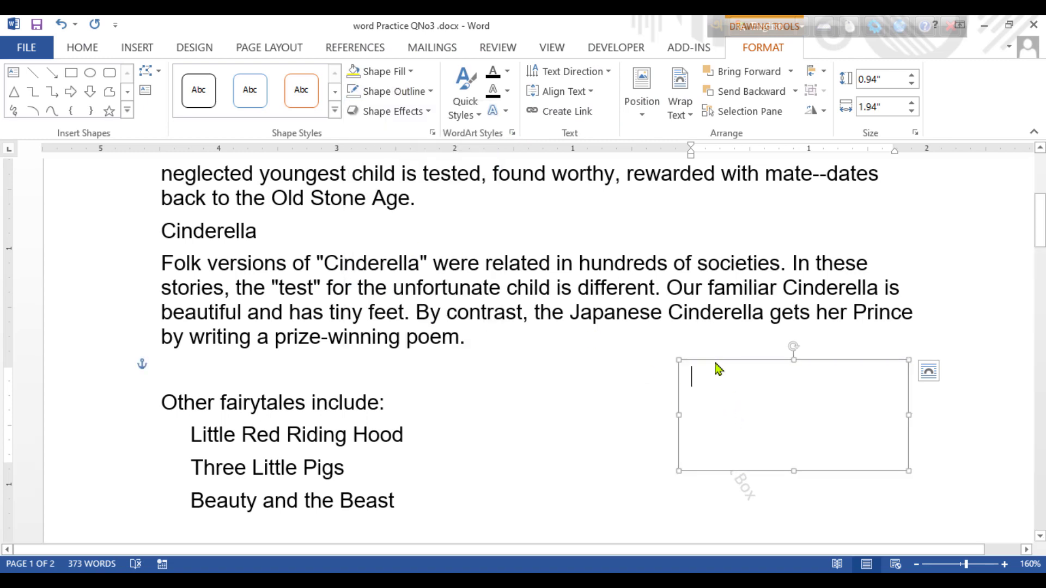
pyautogui.click(583, 375)
pyautogui.click(703, 413)
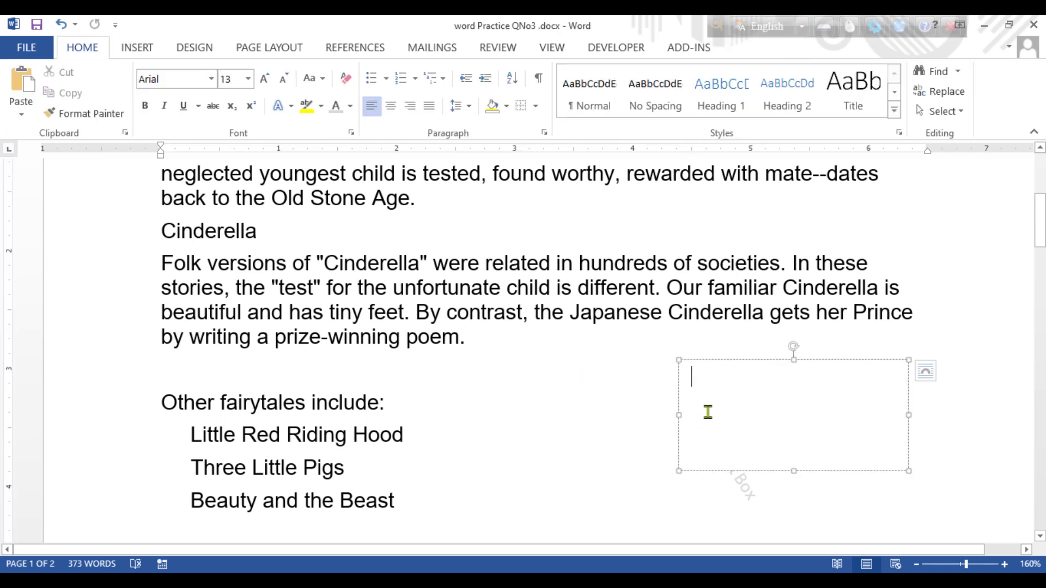
# Add 2 ¼ pt top and bottom paragraph borders inside the outline-free text box
pyautogui.click(736, 358)
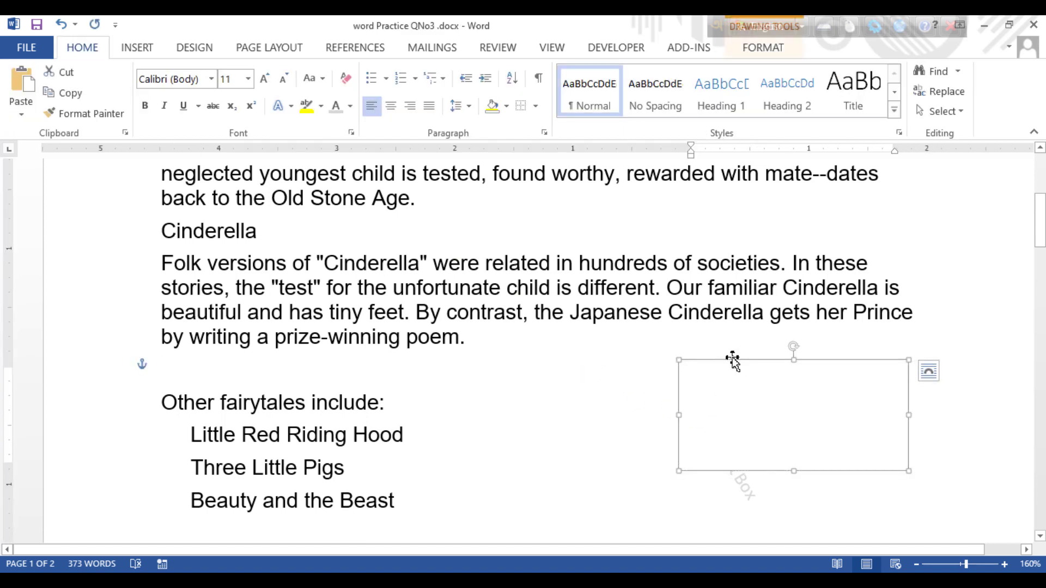
pyautogui.click(536, 106)
pyautogui.click(584, 452)
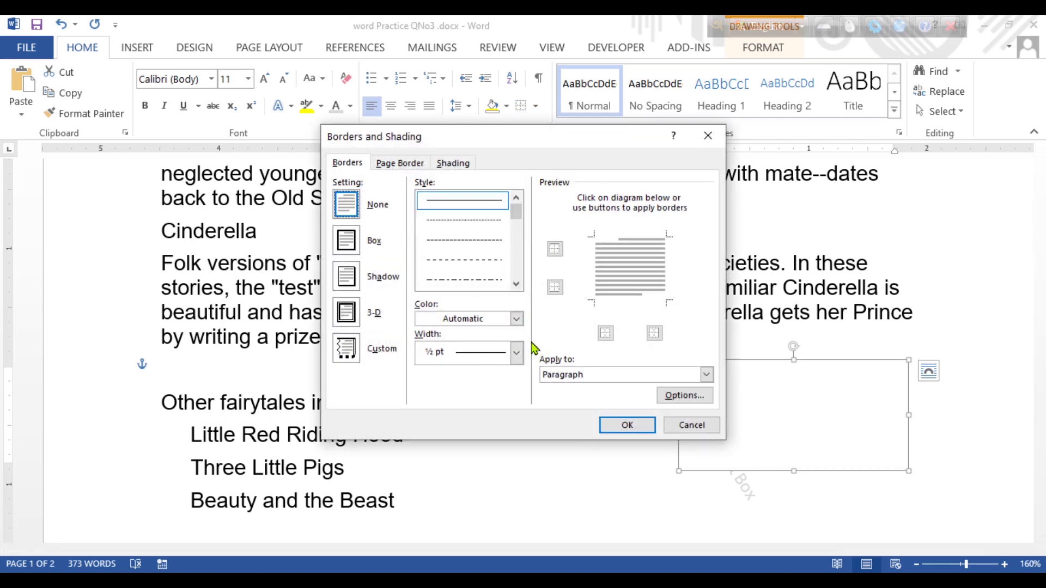
pyautogui.click(517, 353)
pyautogui.click(491, 474)
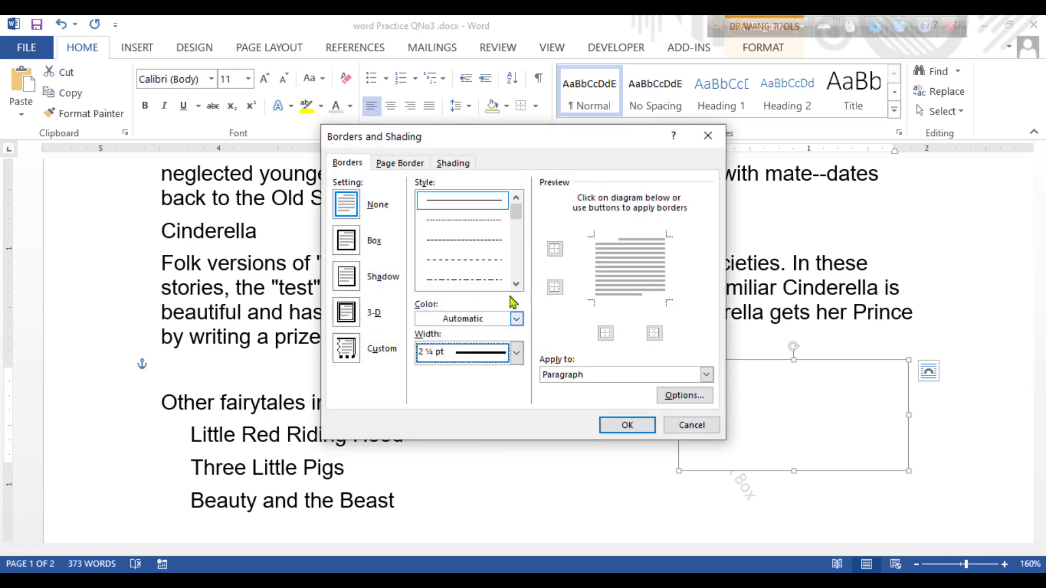
pyautogui.click(554, 250)
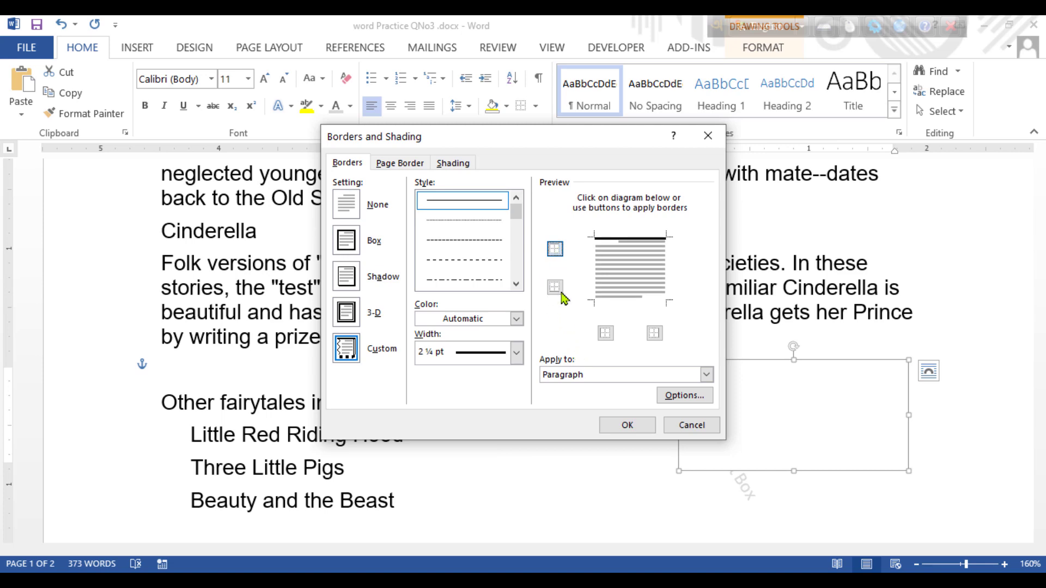
pyautogui.click(586, 471)
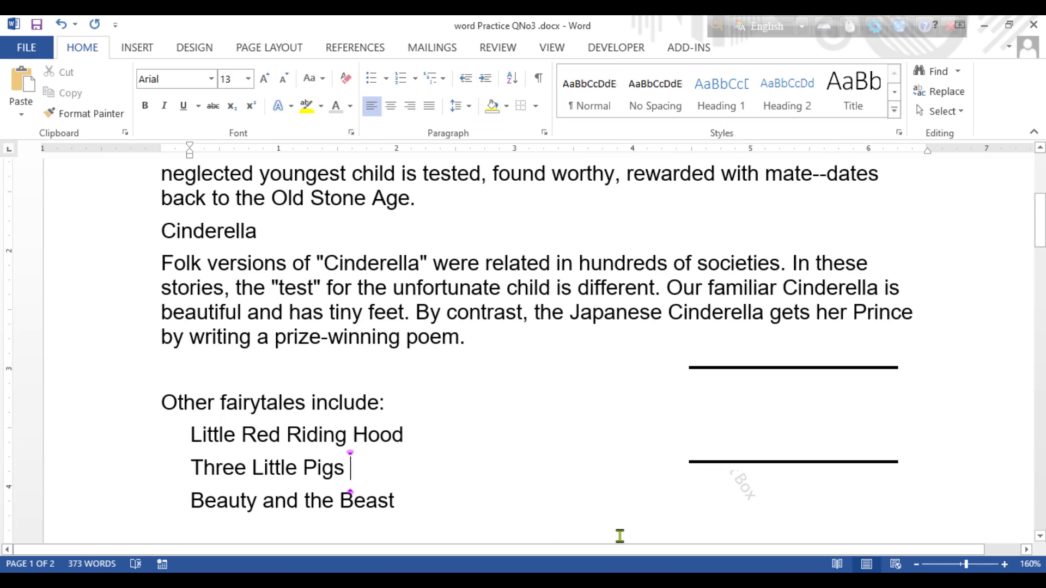
# Recolor the text box's top and bottom paragraph borders to standard Blue, keeping the 2 ¼ pt width
pyautogui.click(859, 370)
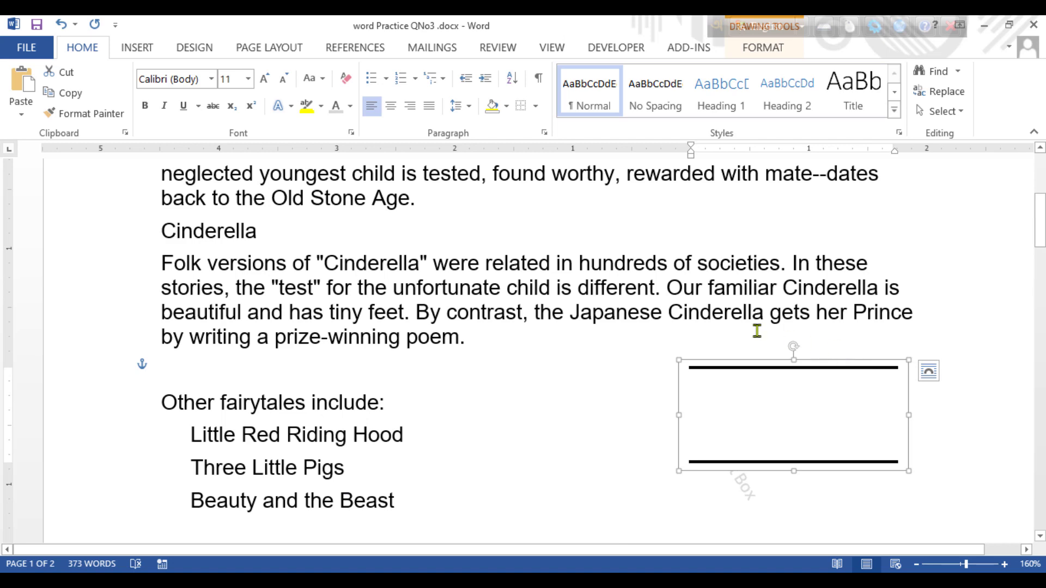
pyautogui.click(535, 106)
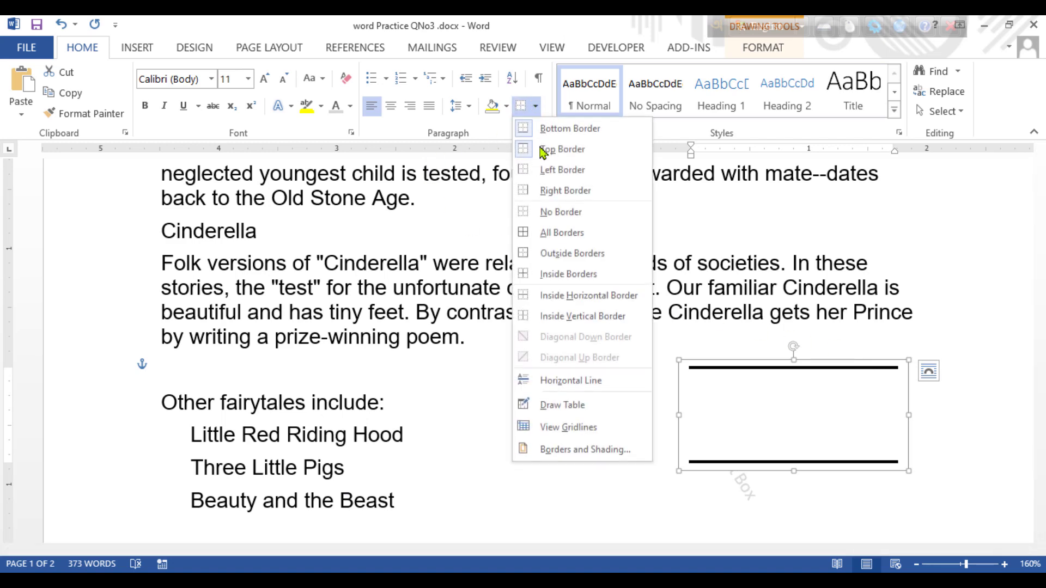
pyautogui.click(564, 454)
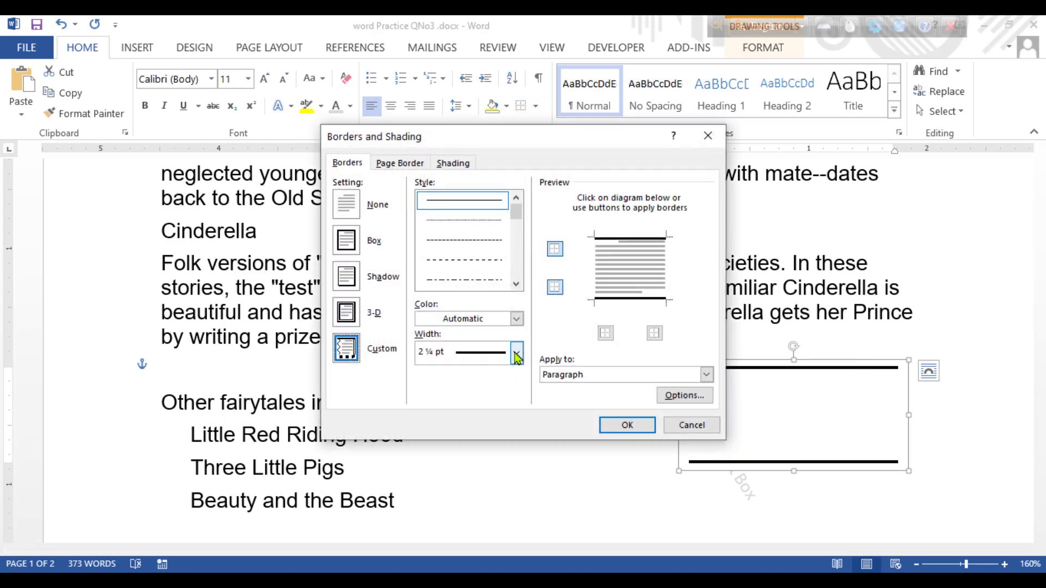
pyautogui.click(516, 319)
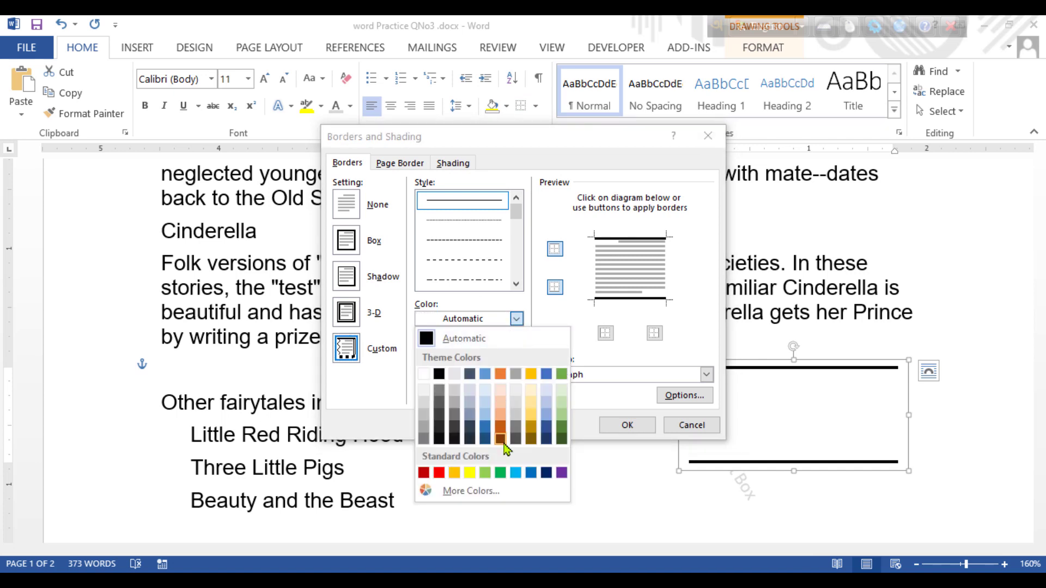
pyautogui.click(531, 473)
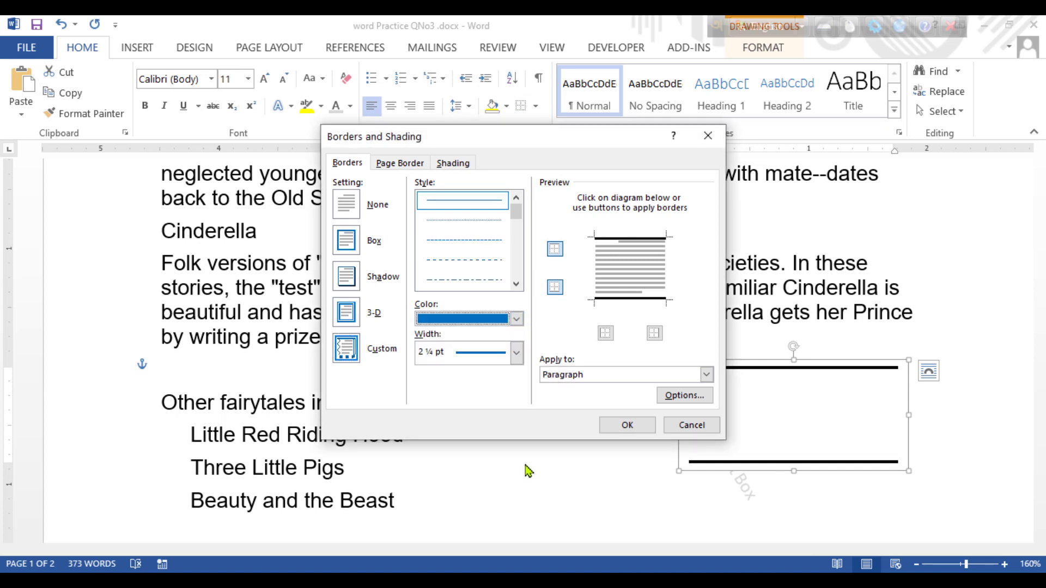
pyautogui.click(555, 249)
pyautogui.click(554, 249)
pyautogui.click(555, 287)
pyautogui.click(555, 287)
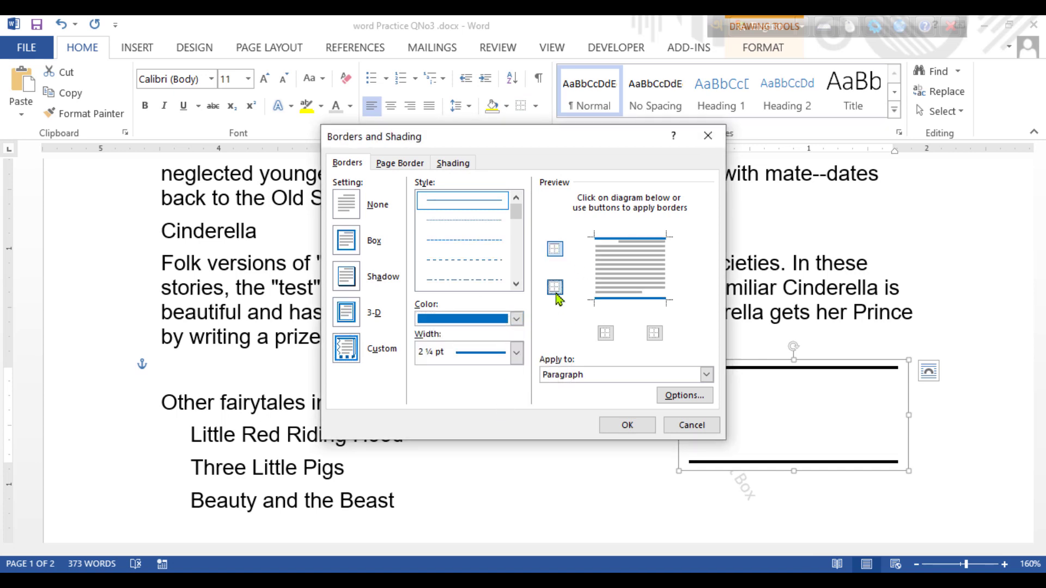
pyautogui.click(627, 425)
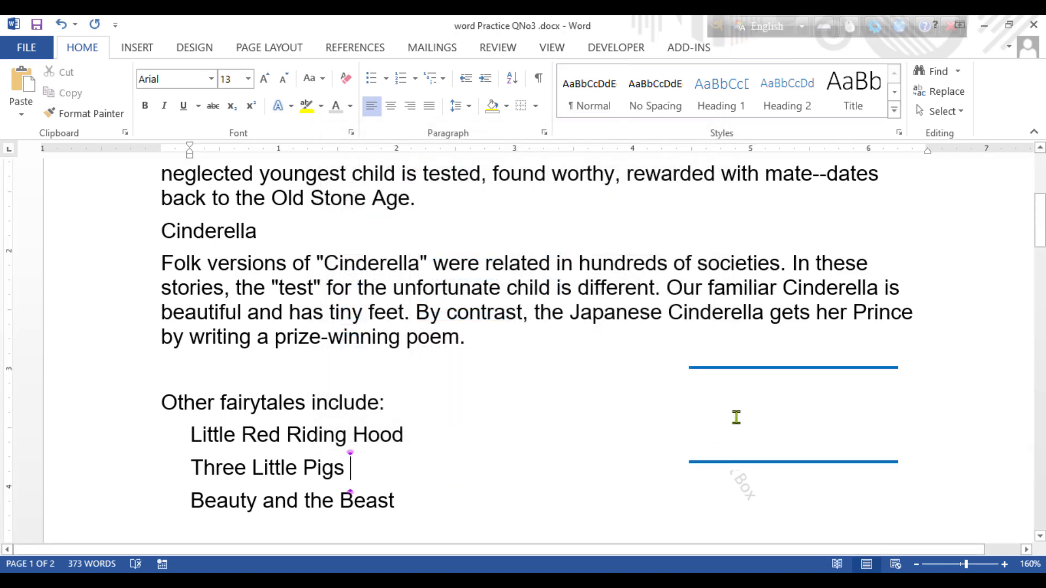
# Enter "Jhdjkfe e" between the text box's border lines and set its font color to light blue
pyautogui.click(737, 418)
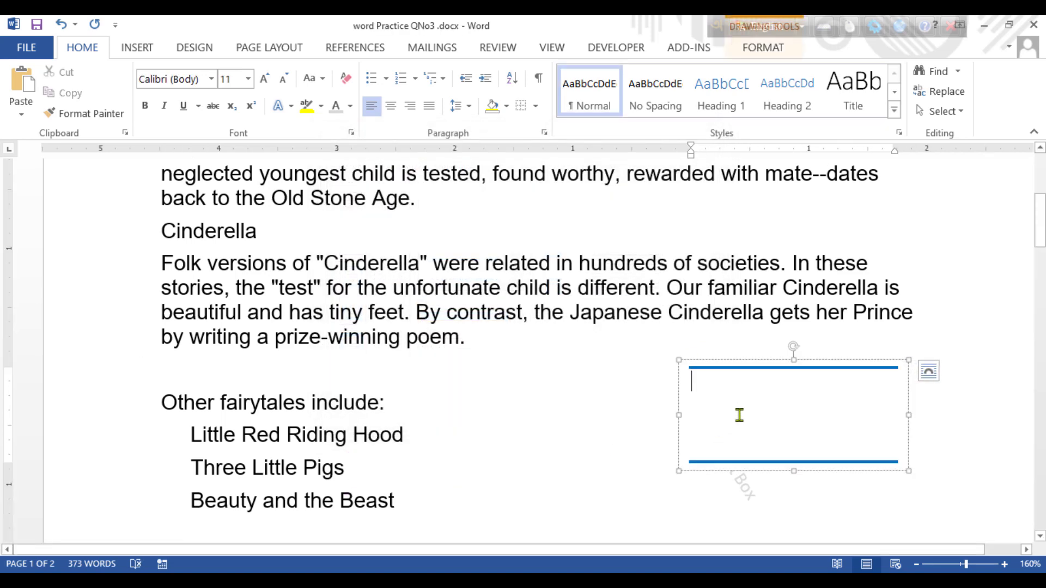
pyautogui.write('jhdjkfe e')
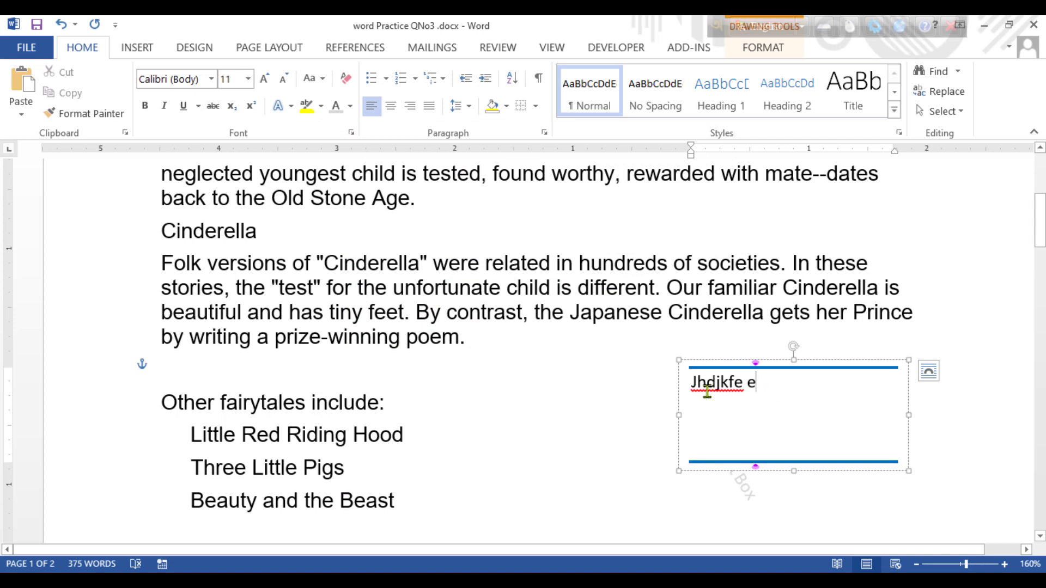
pyautogui.hotkey('ctrl', 'a')
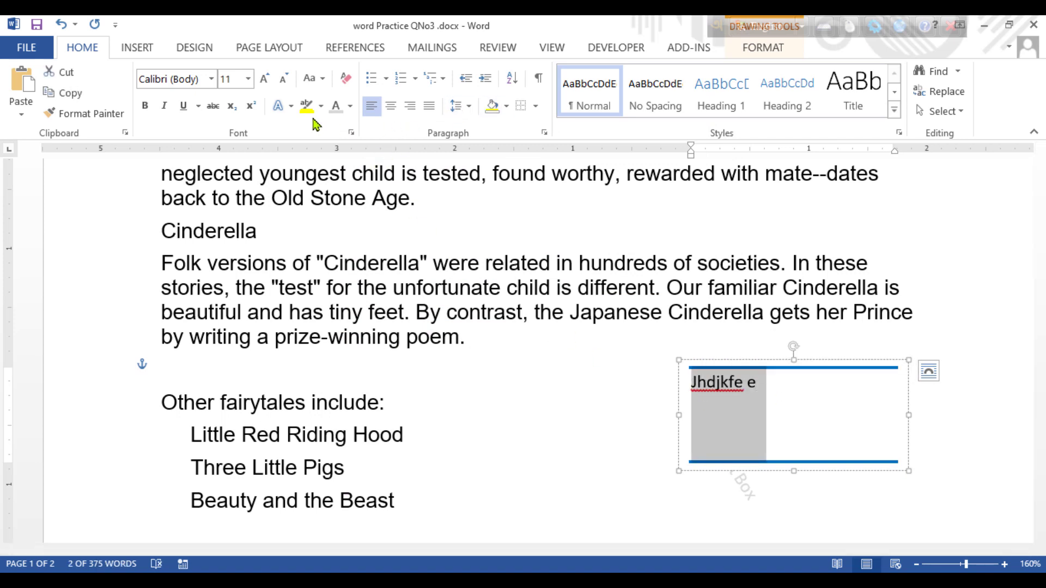
pyautogui.click(350, 106)
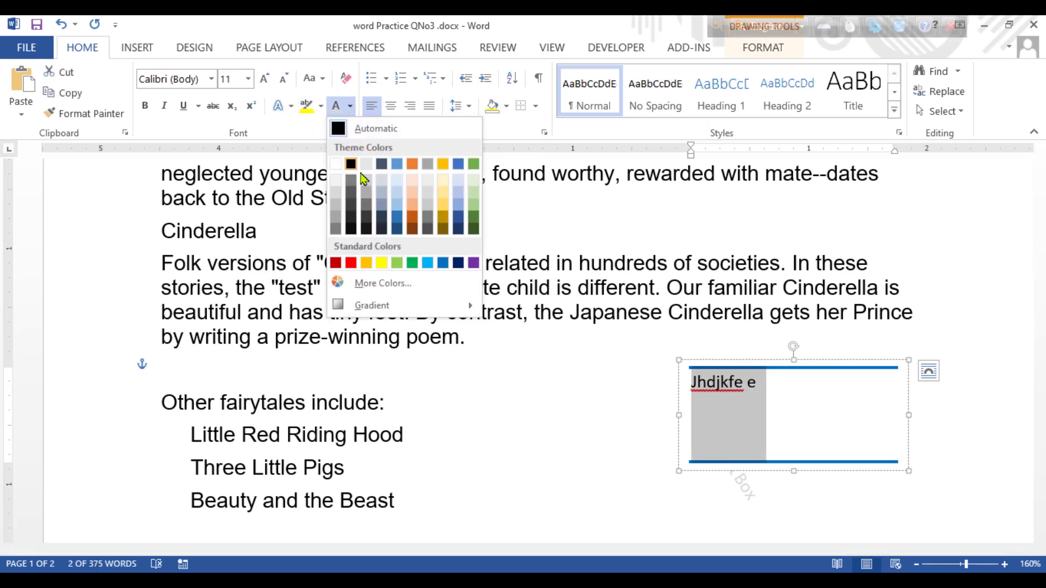
pyautogui.click(442, 263)
pyautogui.click(741, 432)
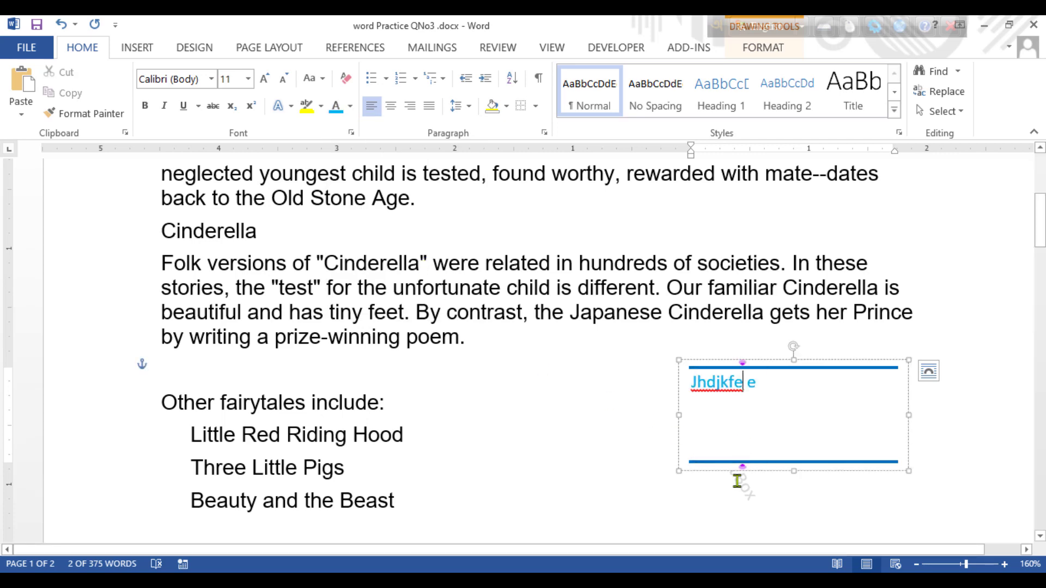
pyautogui.click(613, 491)
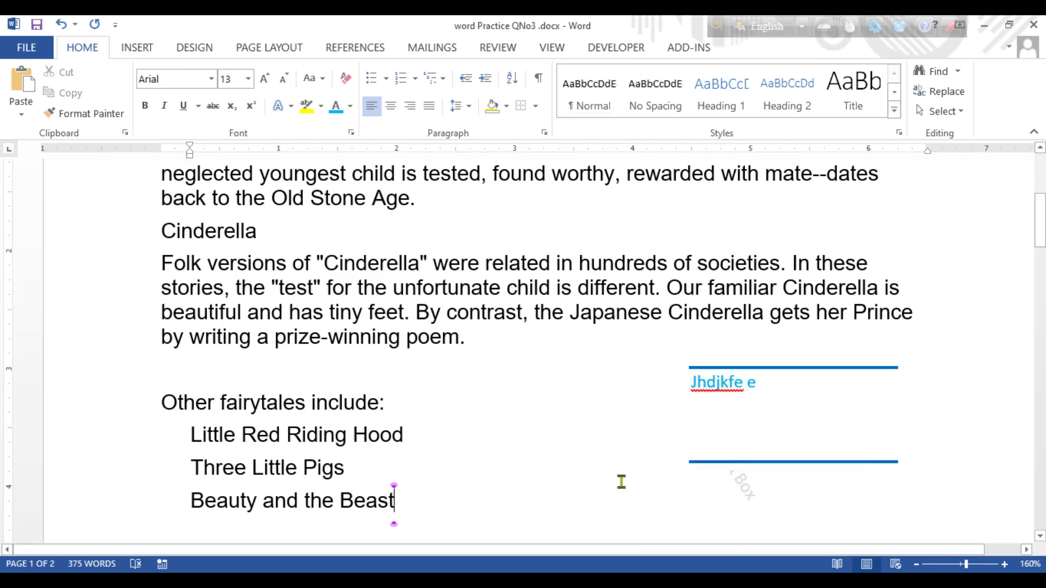
# Switch to the Add Text Box.docx document and review its instructions on adding a text box and hiding or applying a border
pyautogui.scroll(5, 581, 408)
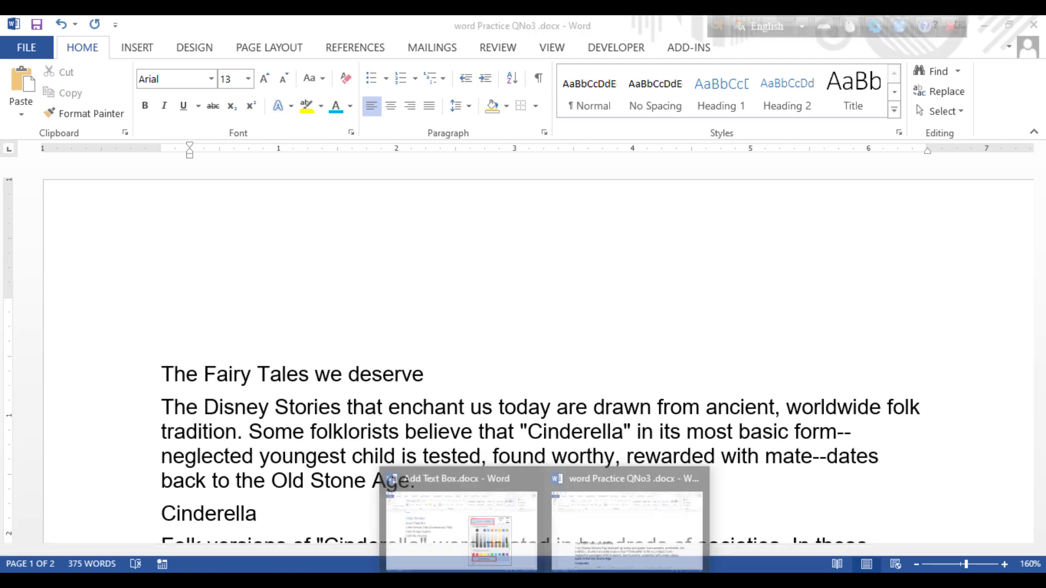
pyautogui.click(468, 539)
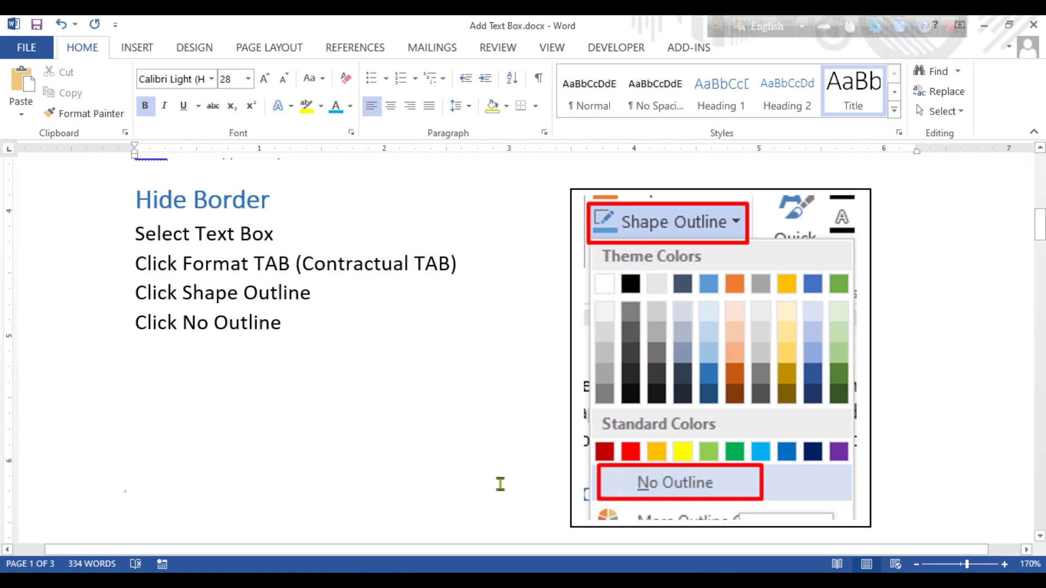
pyautogui.scroll(10, 493, 463)
pyautogui.scroll(-3, 493, 463)
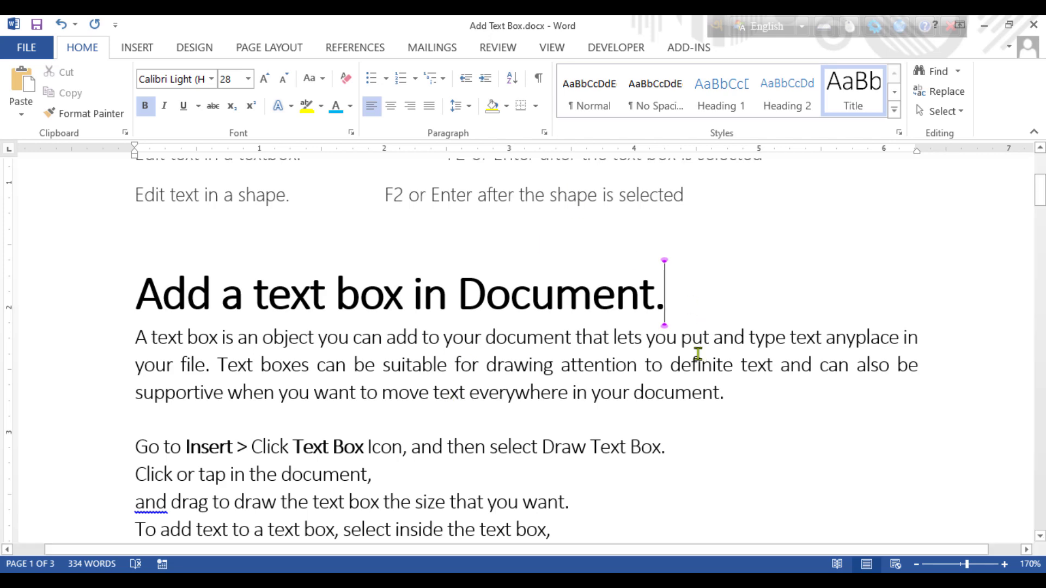
pyautogui.scroll(2, 698, 354)
pyautogui.scroll(-5, 697, 354)
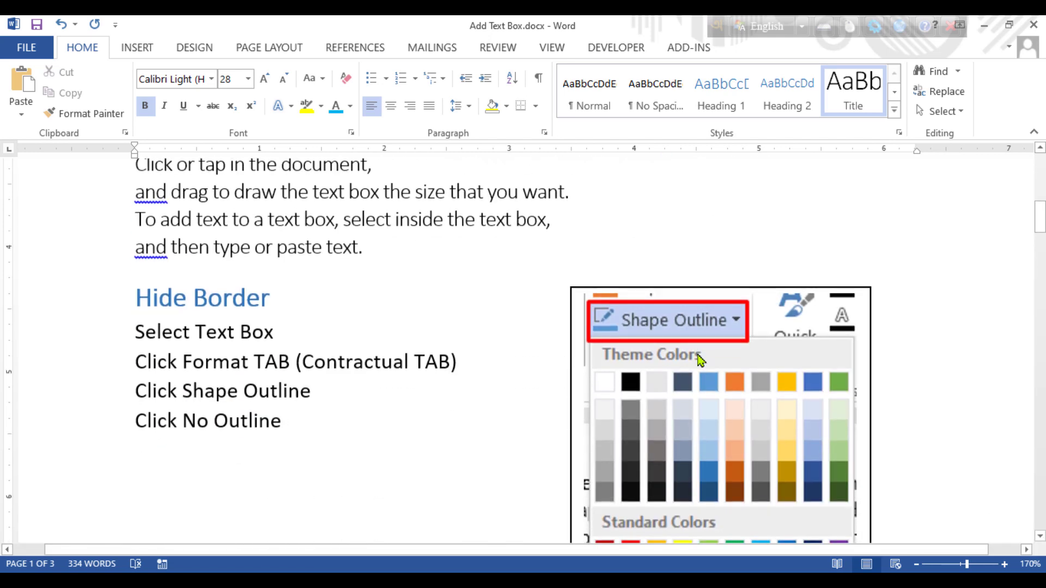
pyautogui.scroll(-8, 450, 401)
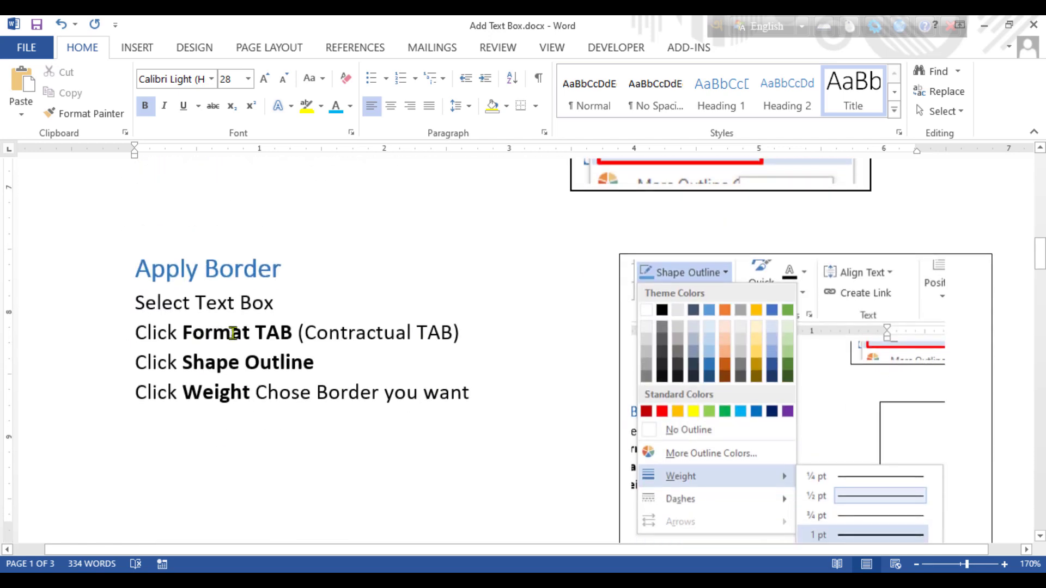
pyautogui.scroll(2, 318, 332)
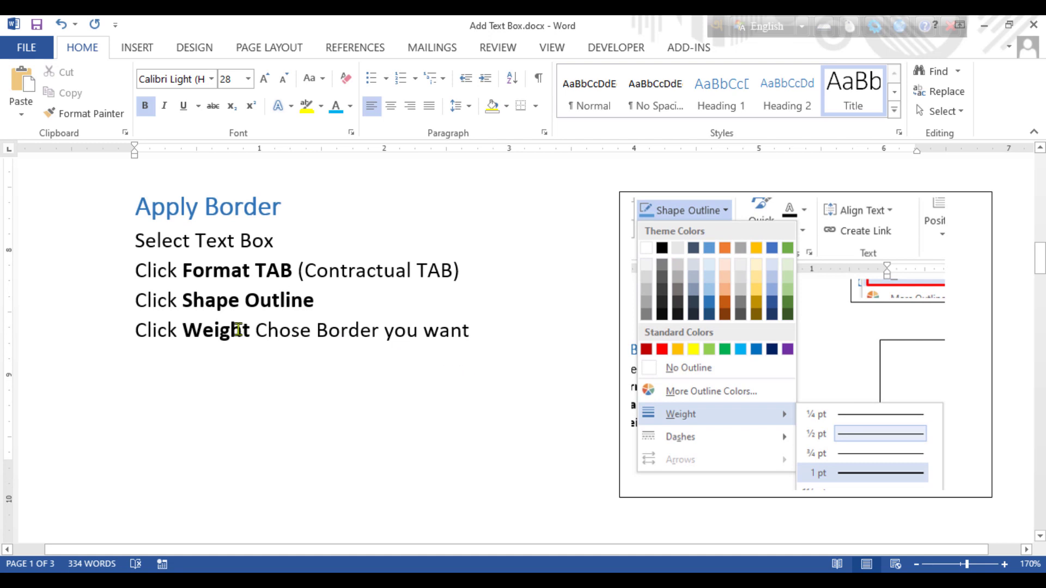
# Review the notes on text alignment, text direction, fill color, shape style and rotation in Add Text Box.docx
pyautogui.scroll(-3, 788, 423)
pyautogui.scroll(-3, 784, 423)
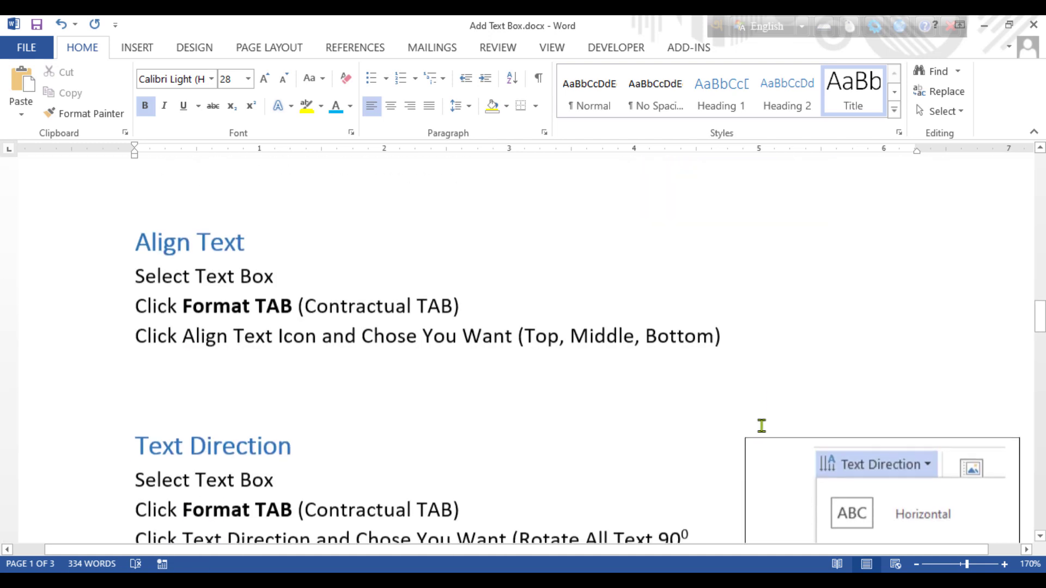
pyautogui.scroll(-4, 283, 320)
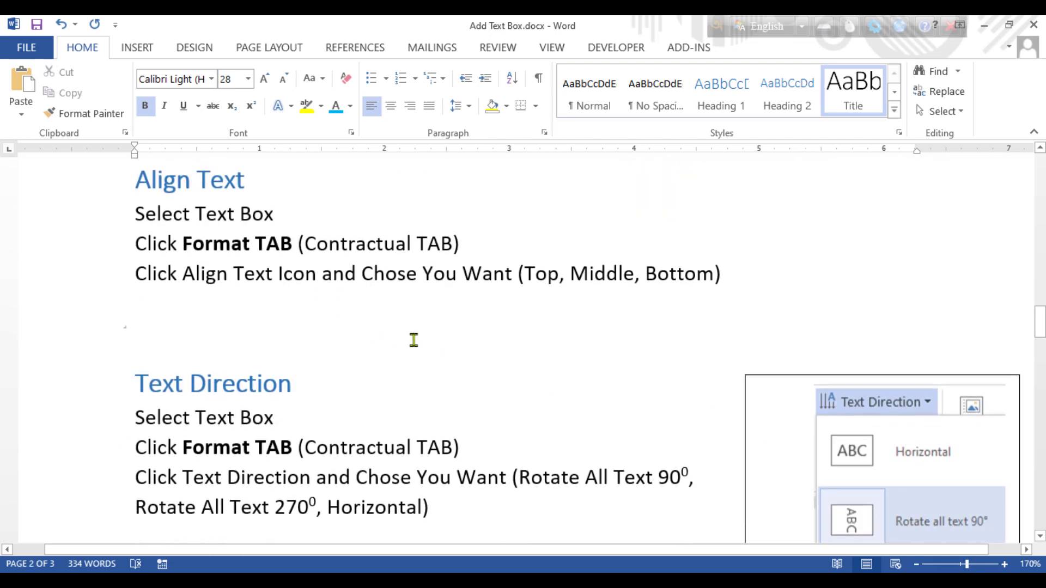
pyautogui.scroll(-8, 918, 366)
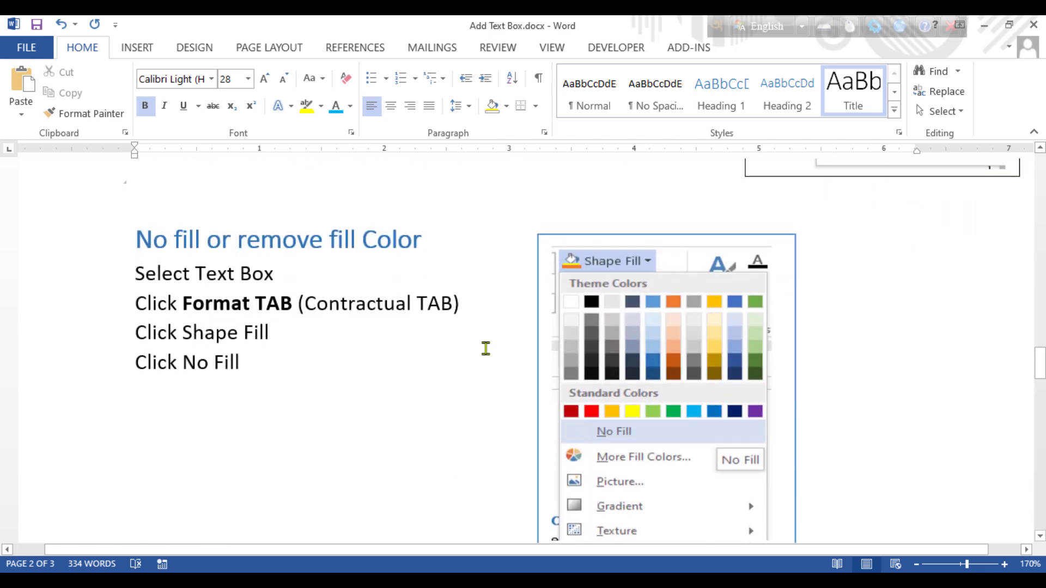
pyautogui.scroll(-3, 519, 332)
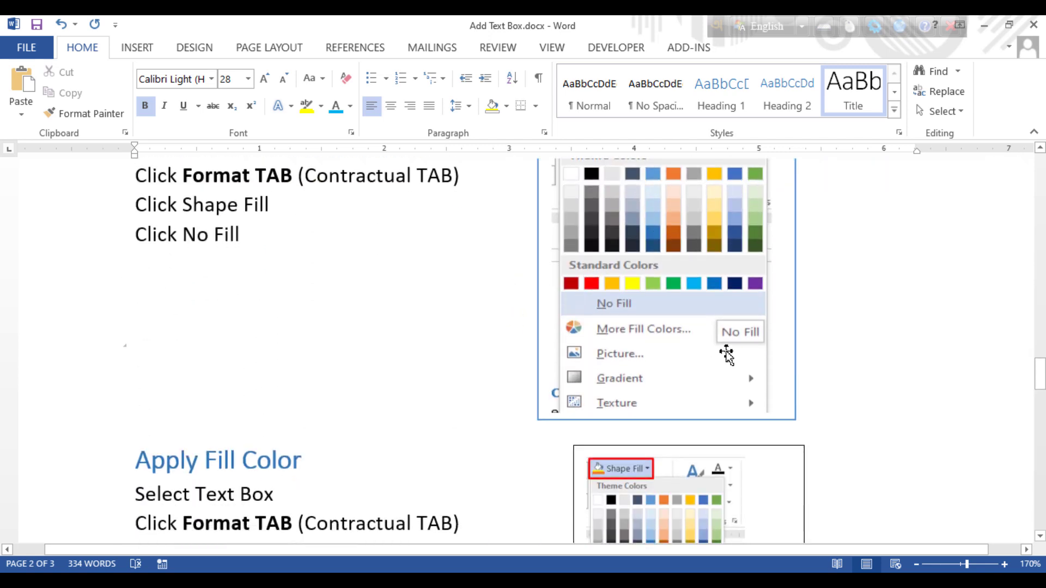
pyautogui.scroll(-3, 220, 309)
pyautogui.scroll(-5, 344, 334)
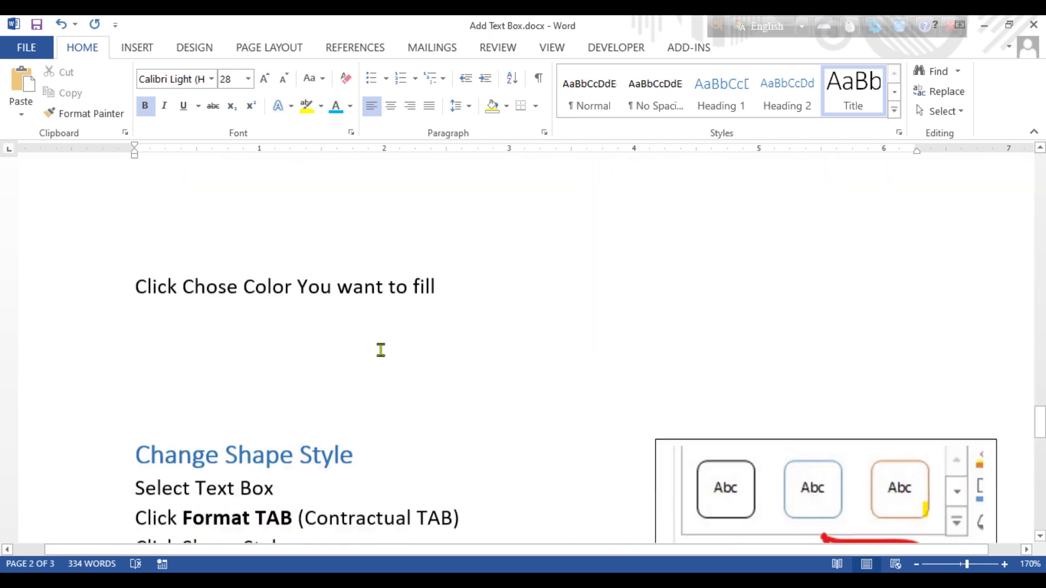
pyautogui.scroll(-3, 293, 323)
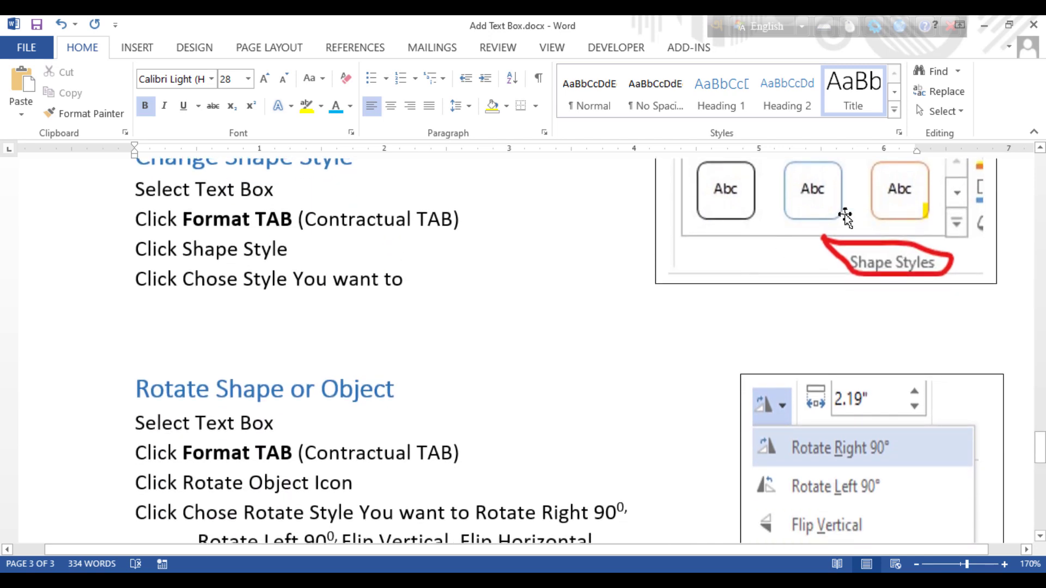
pyautogui.scroll(-3, 536, 295)
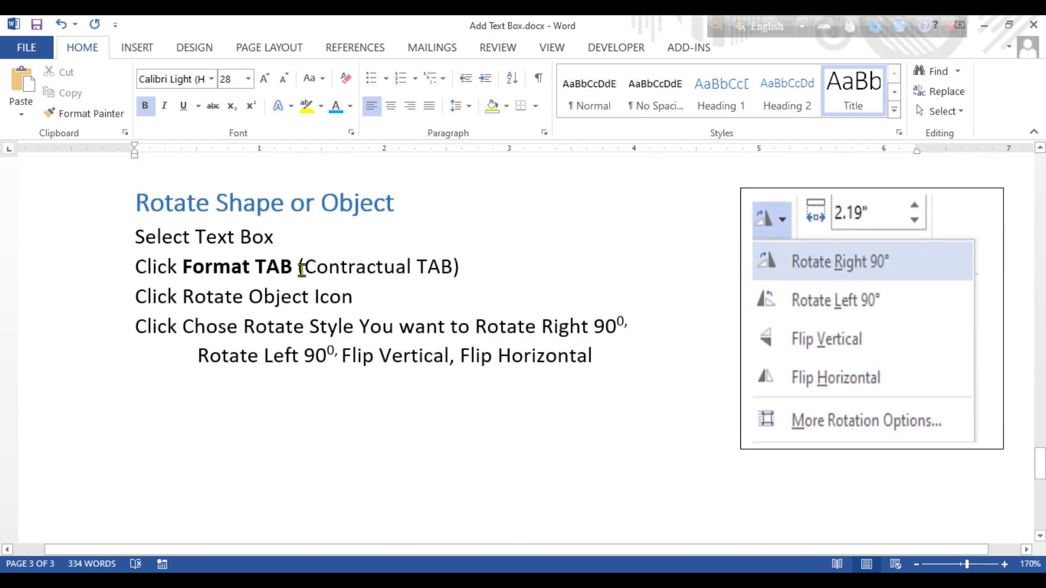
pyautogui.scroll(-3, 675, 324)
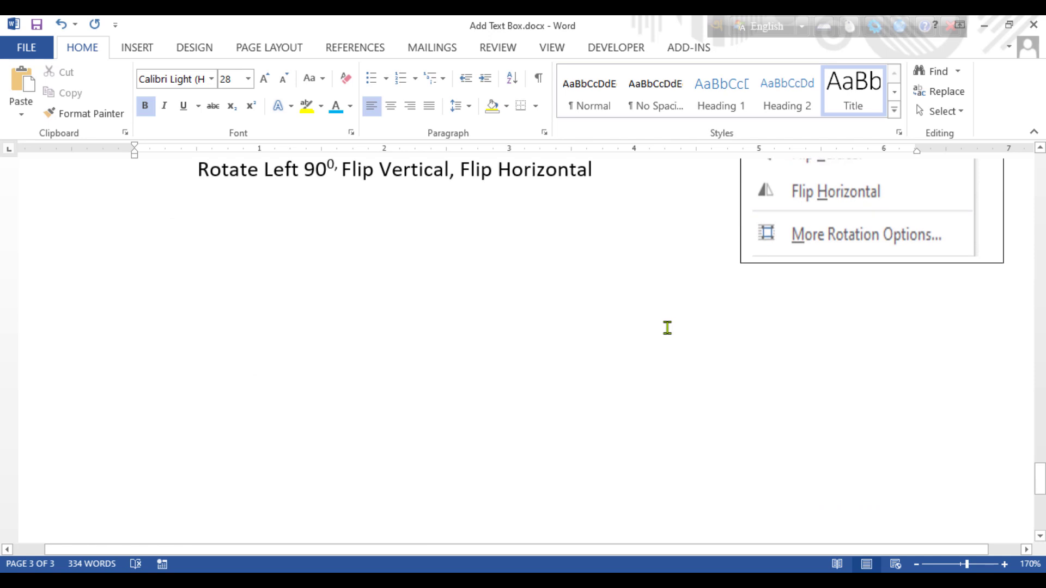
pyautogui.scroll(6, 654, 315)
pyautogui.scroll(10, 646, 308)
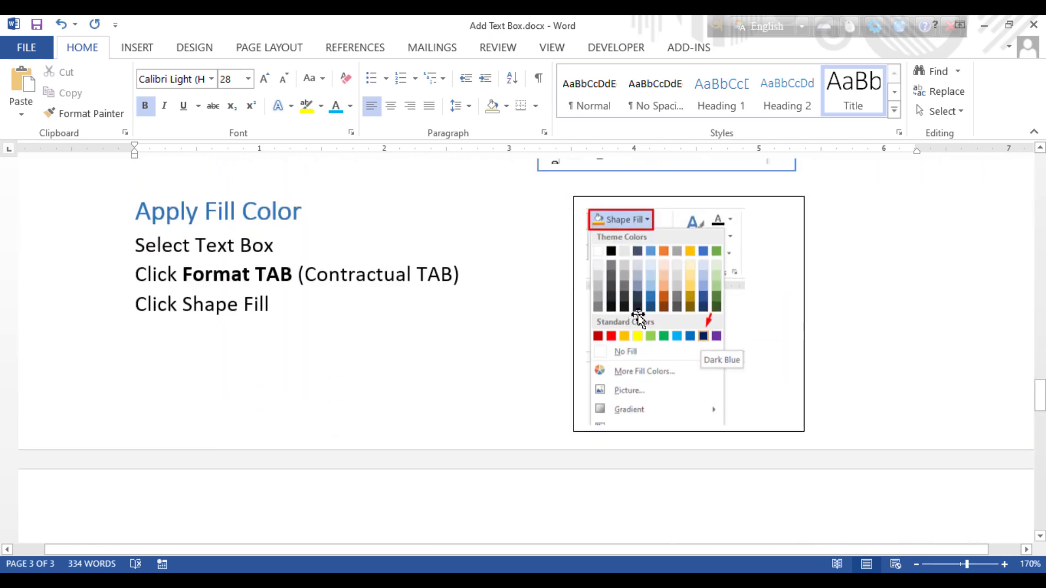